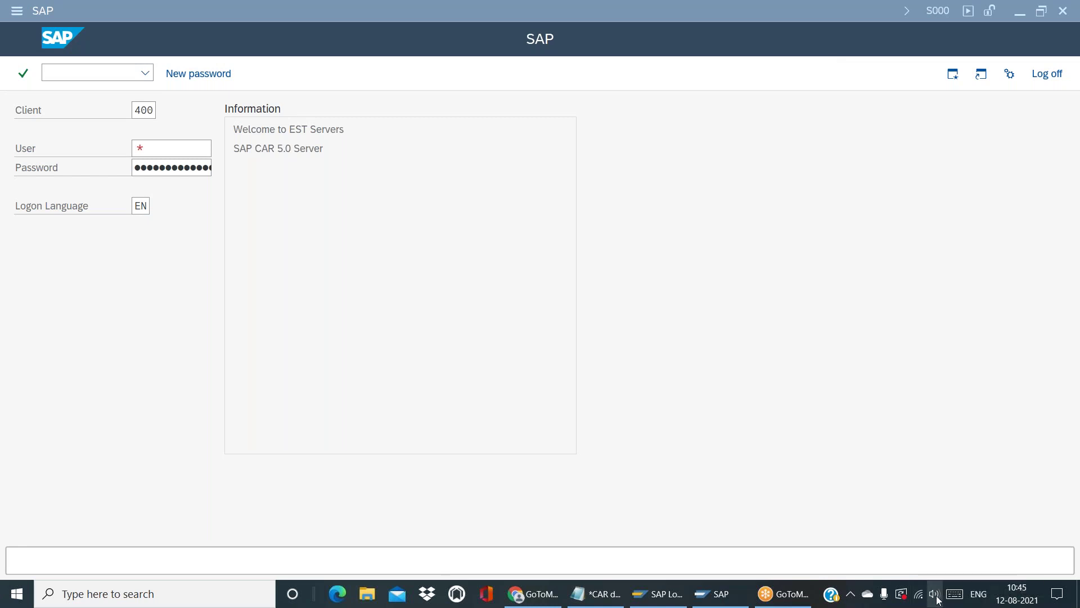
Log on to client 400 with the suggested user name and the account password
{"action": "left_click", "coordinate": [485, 361]}
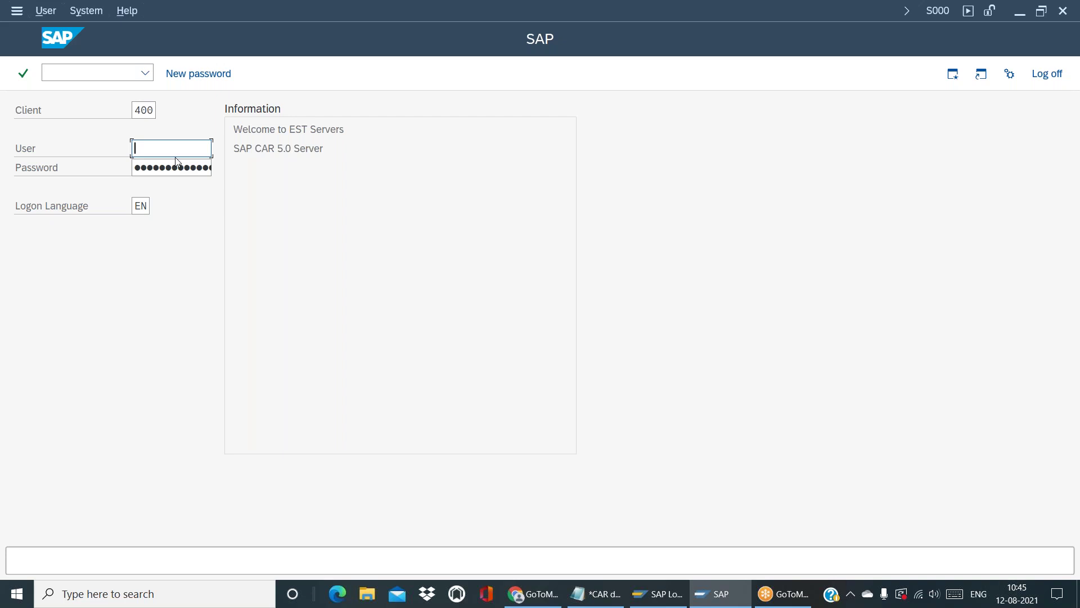
{"action": "type", "text": "ca"}
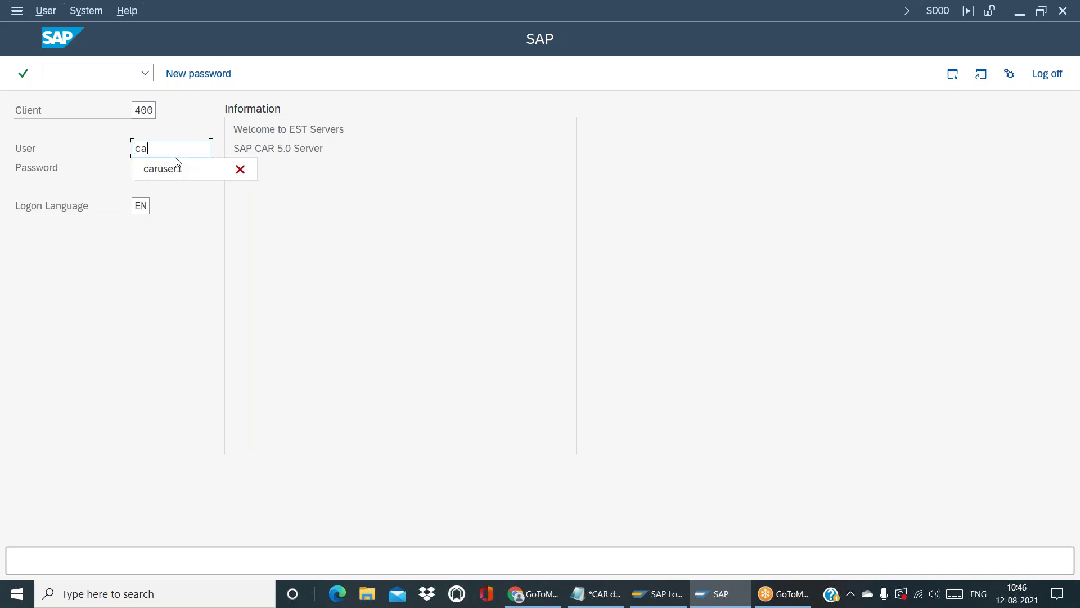
{"action": "left_click", "coordinate": [182, 183]}
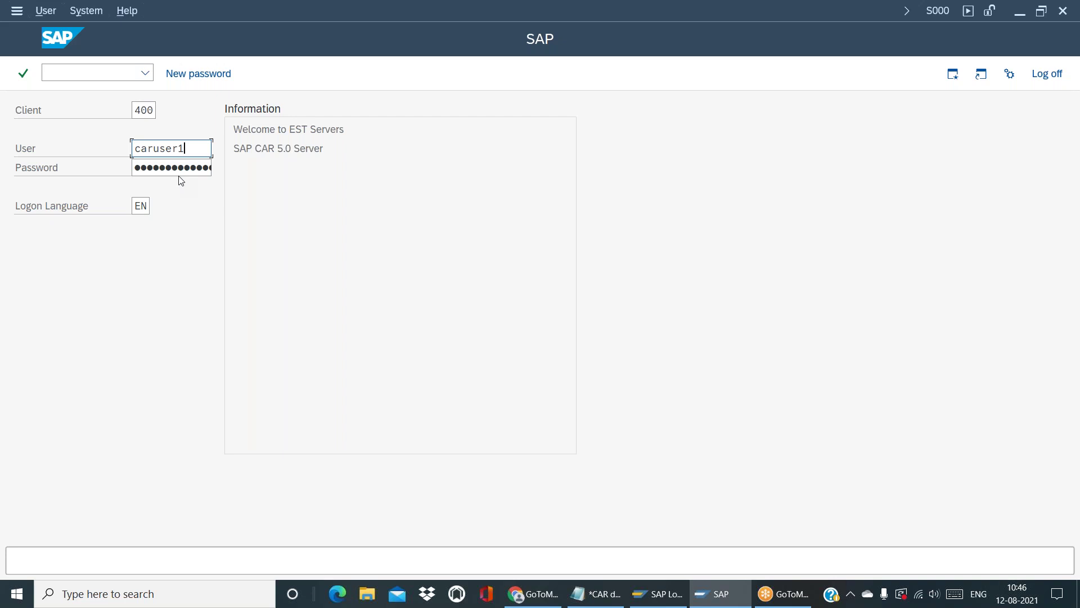
{"action": "left_click", "coordinate": [172, 168]}
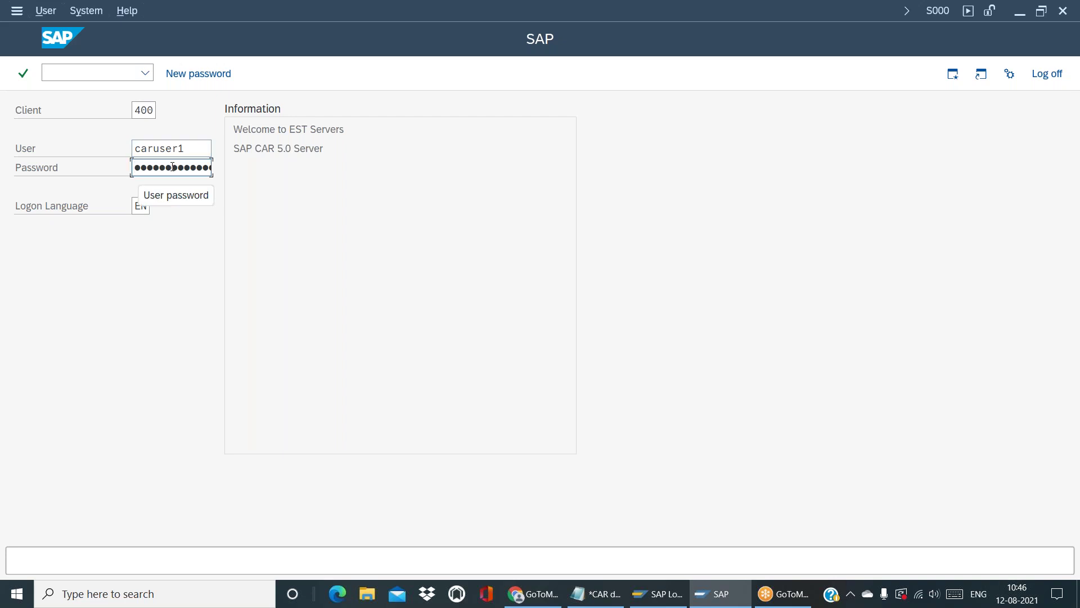
{"action": "key", "text": "Right"}
{"action": "key", "text": "Right"}
{"action": "key", "text": "Right"}
{"action": "key", "text": "Right"}
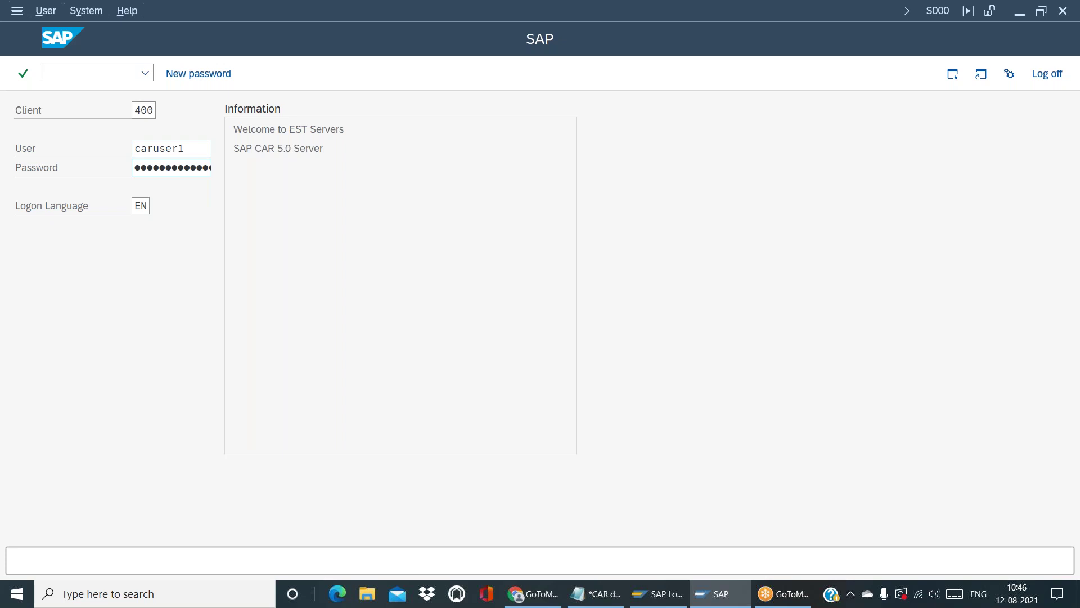
{"action": "key", "text": "Return"}
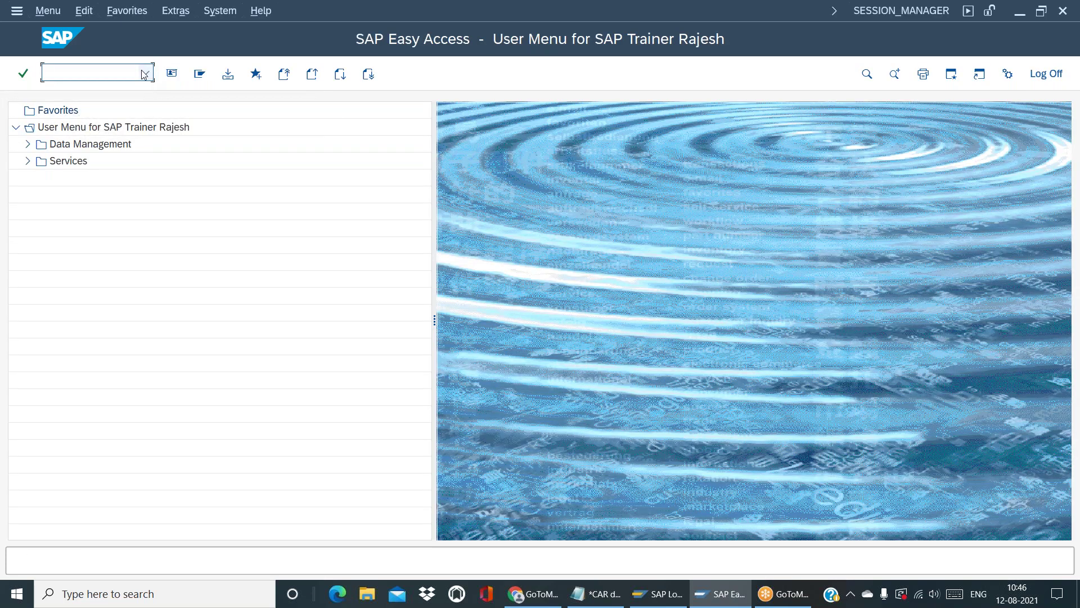
Run transaction /n/posdw/mon0 from the command field to start the POS Workbench
{"action": "left_click", "coordinate": [145, 78]}
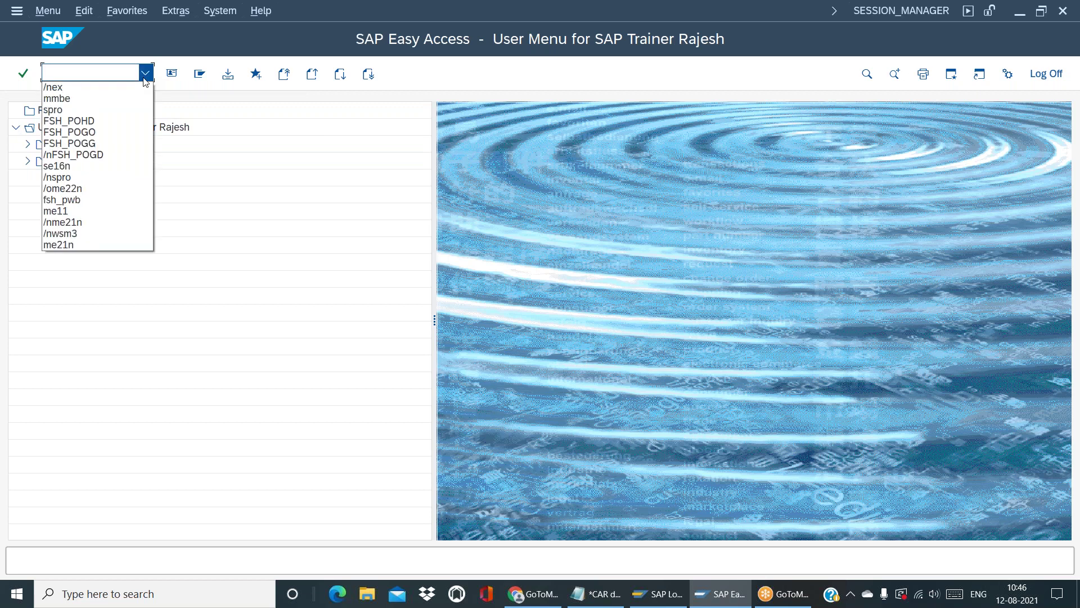
{"action": "left_click", "coordinate": [88, 74]}
{"action": "type", "text": "/n"}
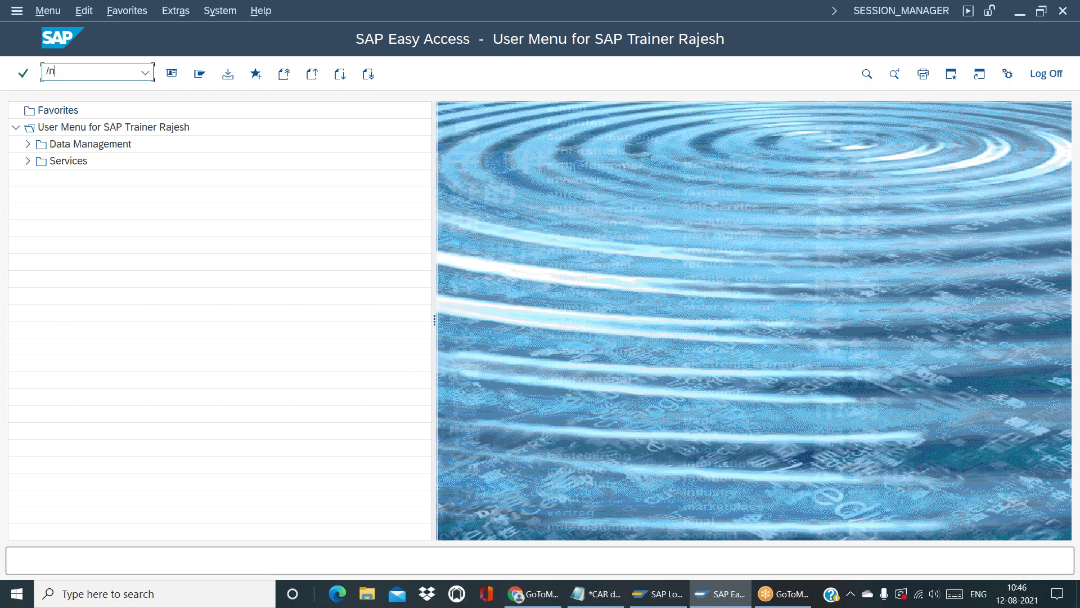
{"action": "type", "text": "/posdw/mon0"}
{"action": "key", "text": "Return"}
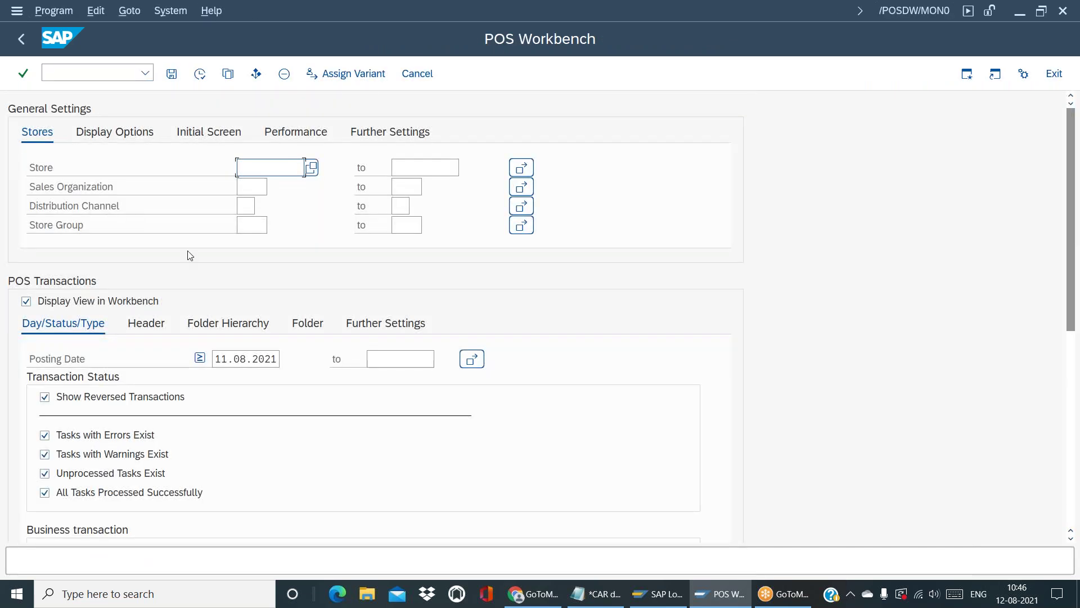
Execute the monitor, drill into 11.08.2021 > R104 > Sales Movement, and open transaction 5 (1001)
{"action": "left_click", "coordinate": [200, 74]}
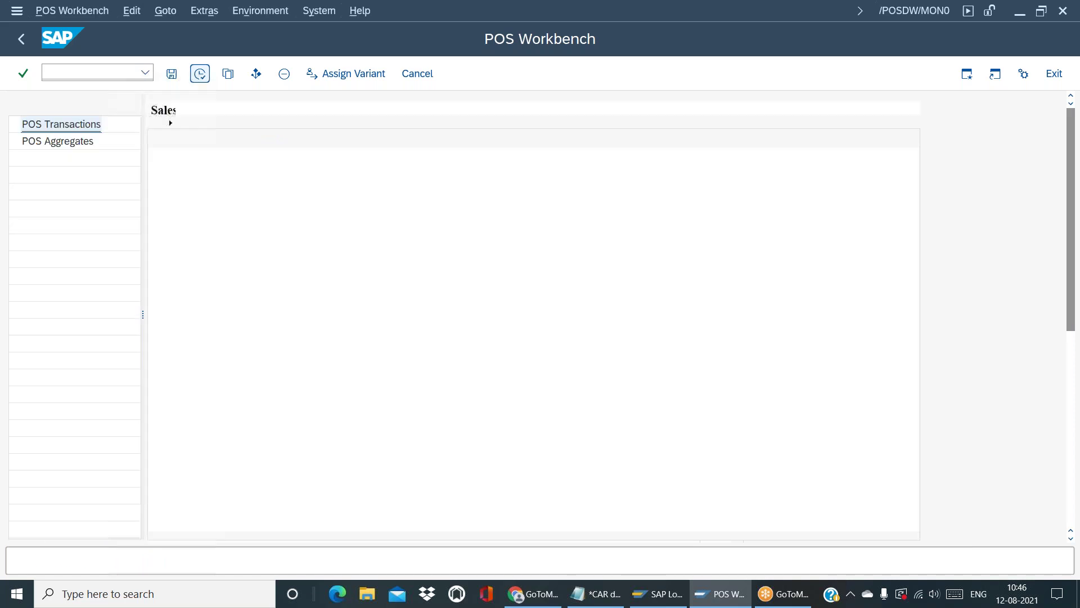
{"action": "left_click", "coordinate": [167, 190]}
{"action": "left_click", "coordinate": [179, 240]}
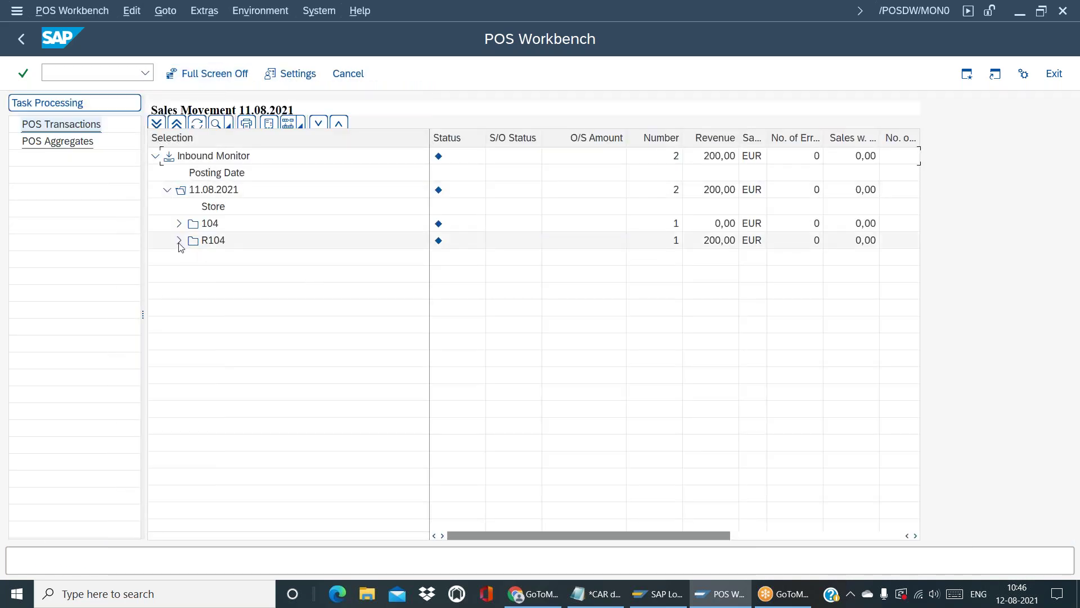
{"action": "left_click", "coordinate": [283, 276]}
{"action": "double_click", "coordinate": [283, 276]}
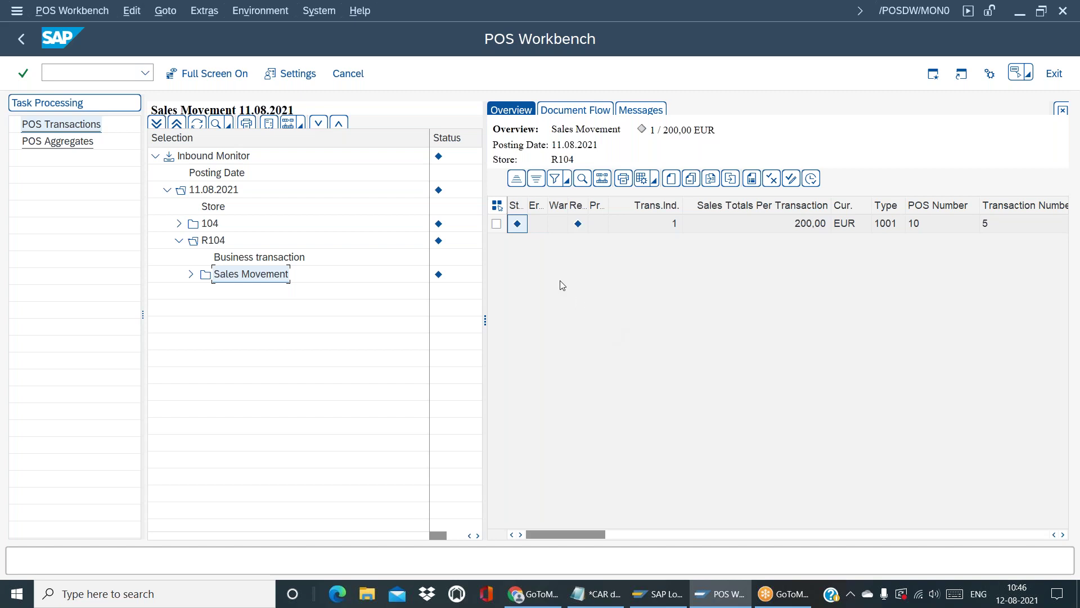
{"action": "left_click", "coordinate": [496, 223]}
{"action": "double_click", "coordinate": [496, 223]}
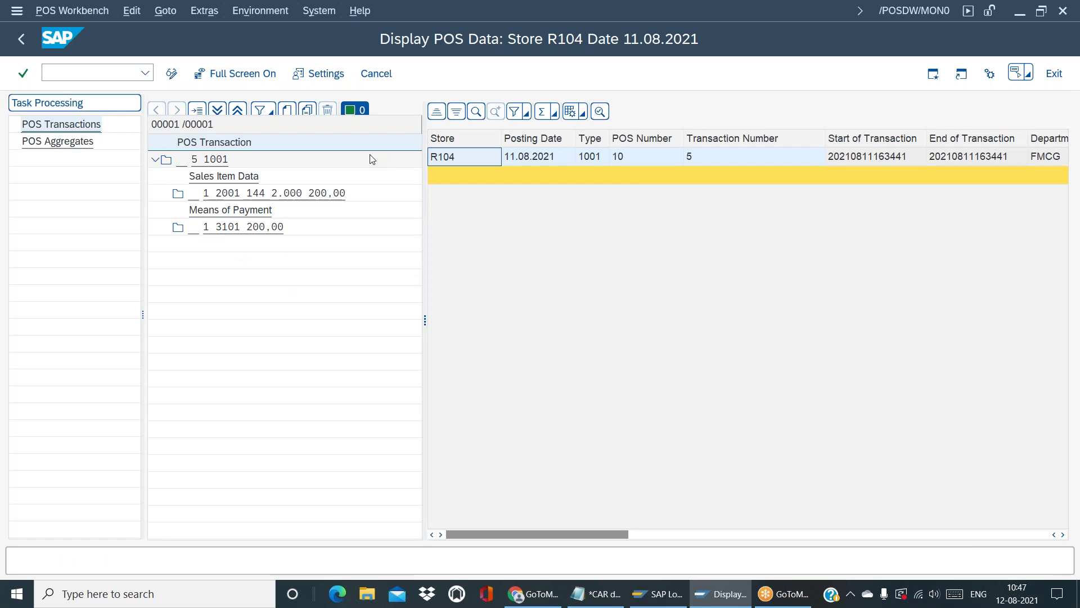
View transaction 5 1001's header, sales item, then the 200,00 EUR cash payment details
{"action": "left_click", "coordinate": [212, 160]}
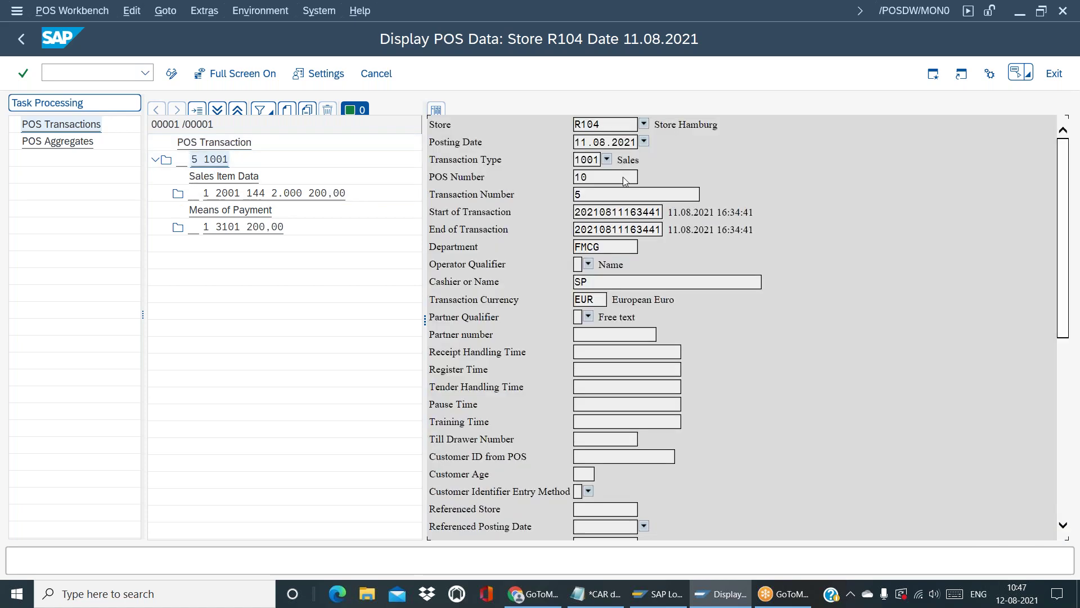
{"action": "left_click", "coordinate": [330, 197]}
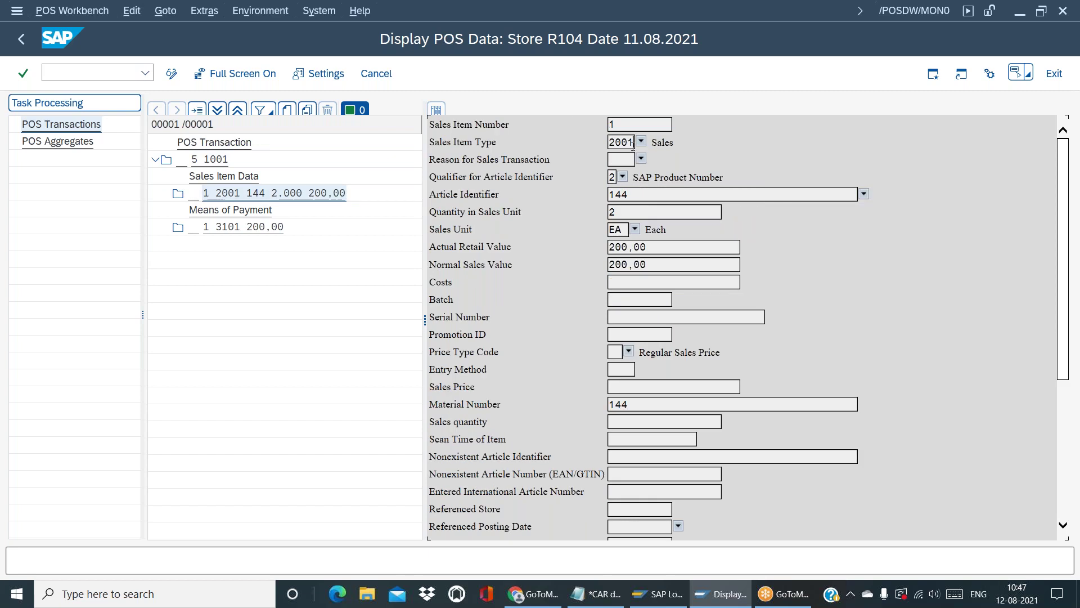
{"action": "left_click", "coordinate": [218, 229]}
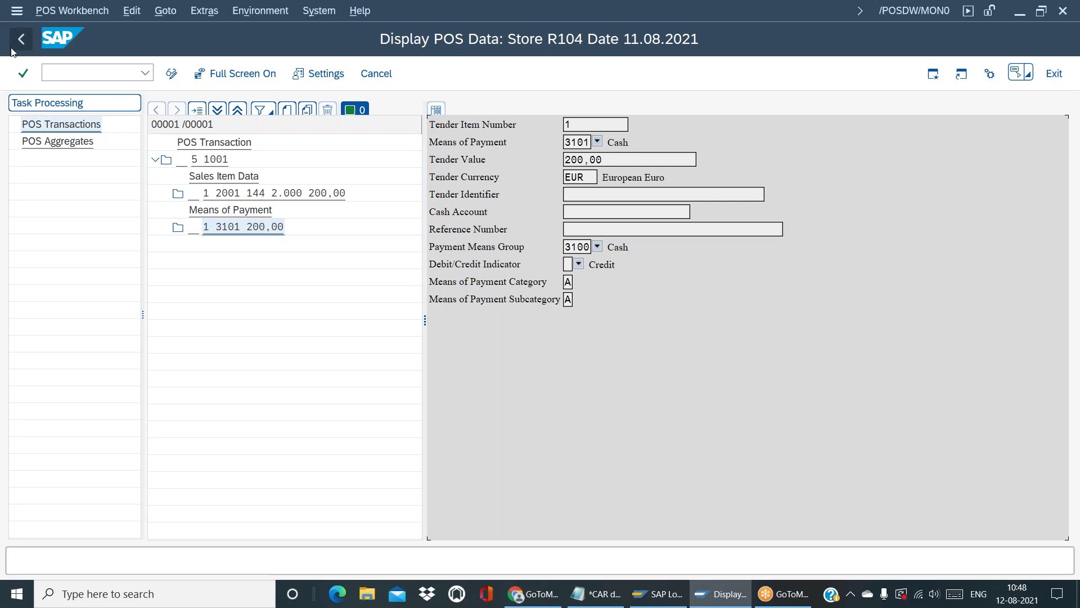
{"action": "left_click", "coordinate": [90, 78]}
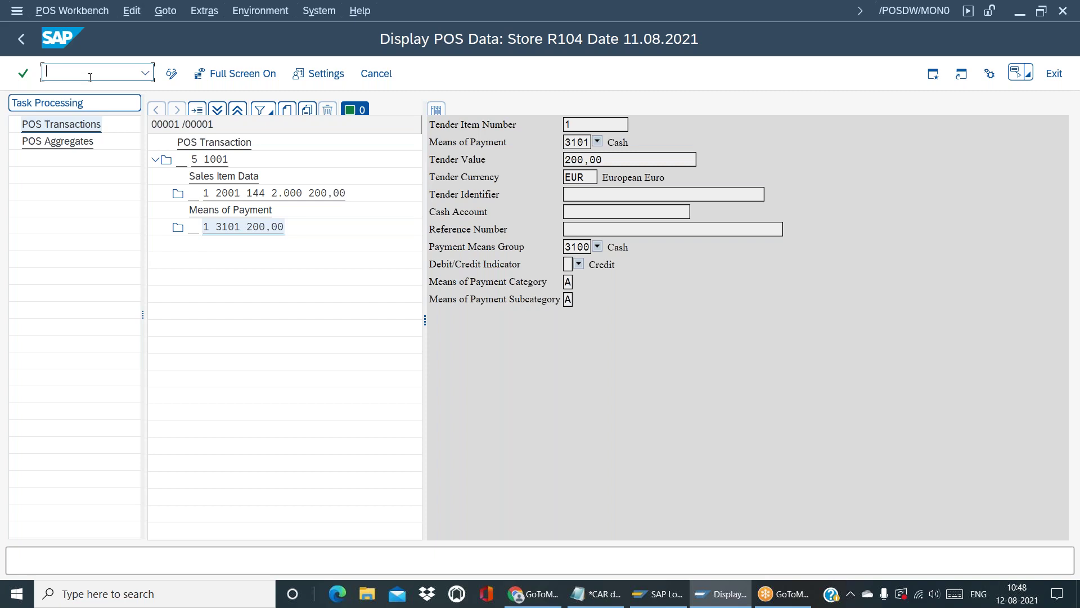
Open the customizing project screen with /nbd87 and display the SAP Reference IMG
{"action": "type", "text": "/"}
{"action": "type", "text": "nbd87"}
{"action": "key", "text": "Return"}
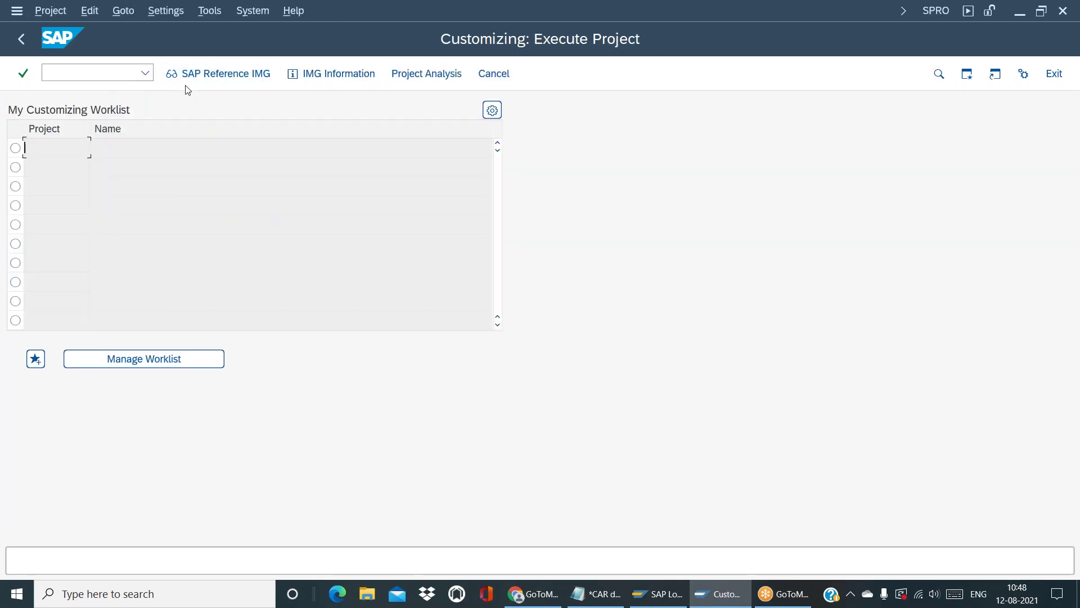
{"action": "left_click", "coordinate": [206, 77]}
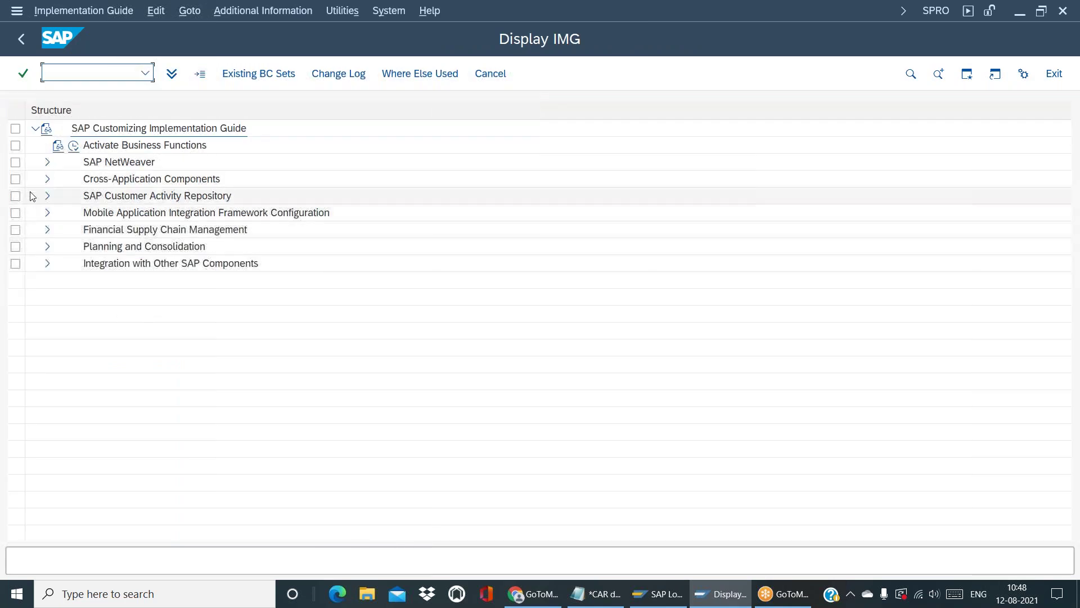
Run Define Profiles under Customer Activity Repository > POS Data Management > POS Inbound Processing > General Settings
{"action": "left_click", "coordinate": [47, 197]}
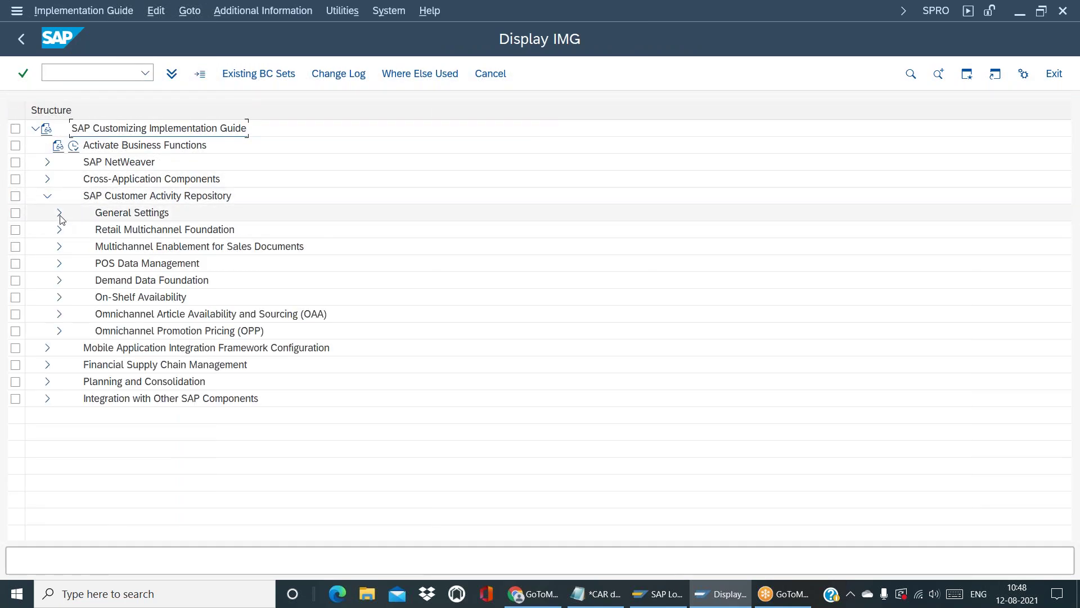
{"action": "left_click", "coordinate": [59, 214]}
{"action": "left_click", "coordinate": [60, 215]}
{"action": "left_click", "coordinate": [59, 263]}
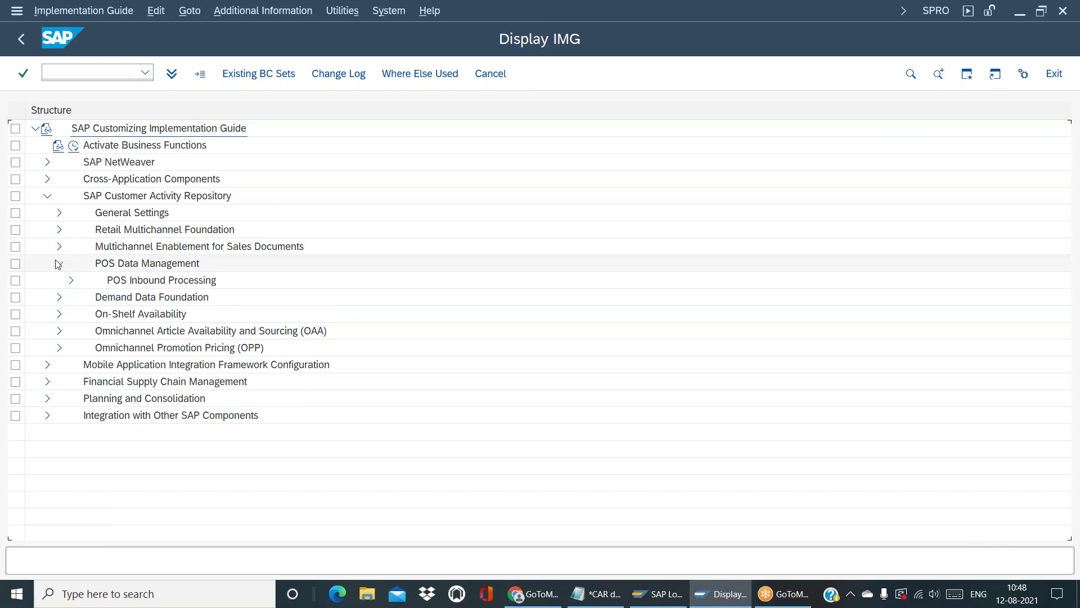
{"action": "left_click", "coordinate": [73, 285]}
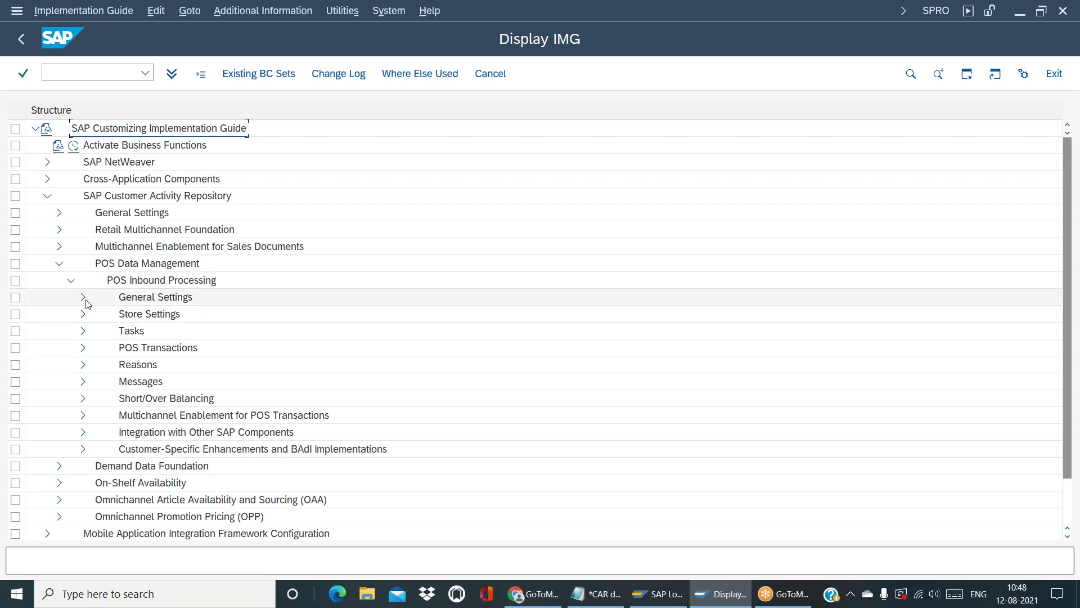
{"action": "left_click", "coordinate": [85, 300]}
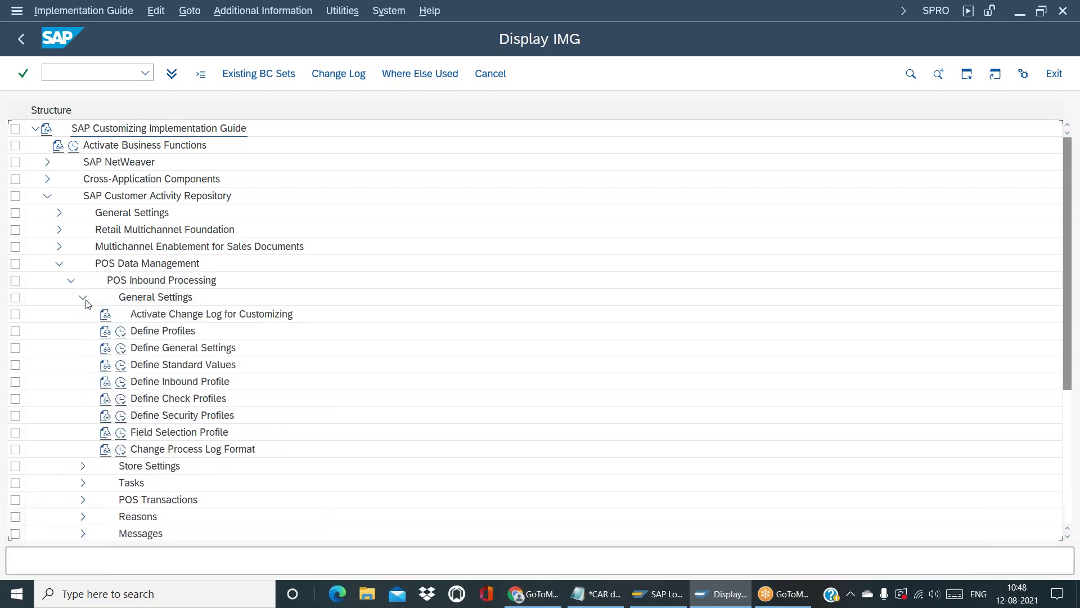
{"action": "left_click", "coordinate": [121, 336]}
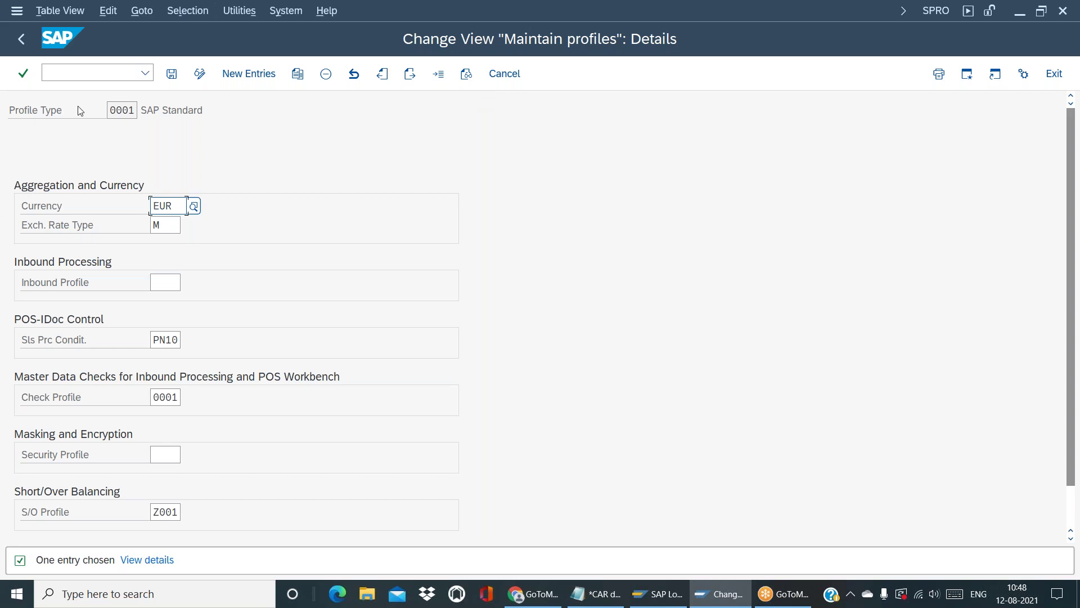
Copy the 0001 SAP Standard profile as new profile type Y001
{"action": "left_click", "coordinate": [20, 39]}
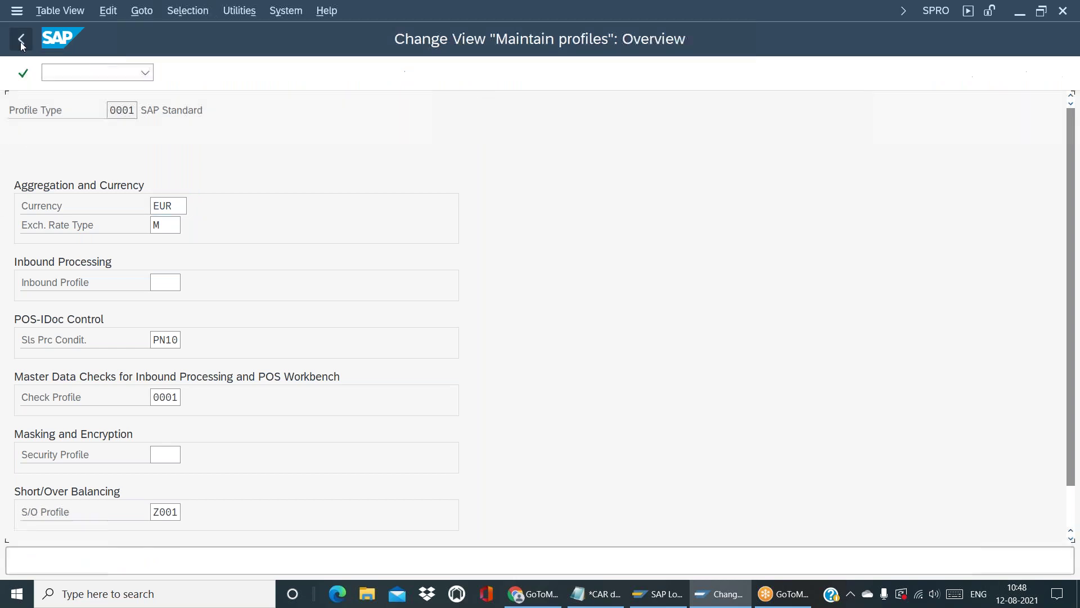
{"action": "left_click", "coordinate": [15, 148]}
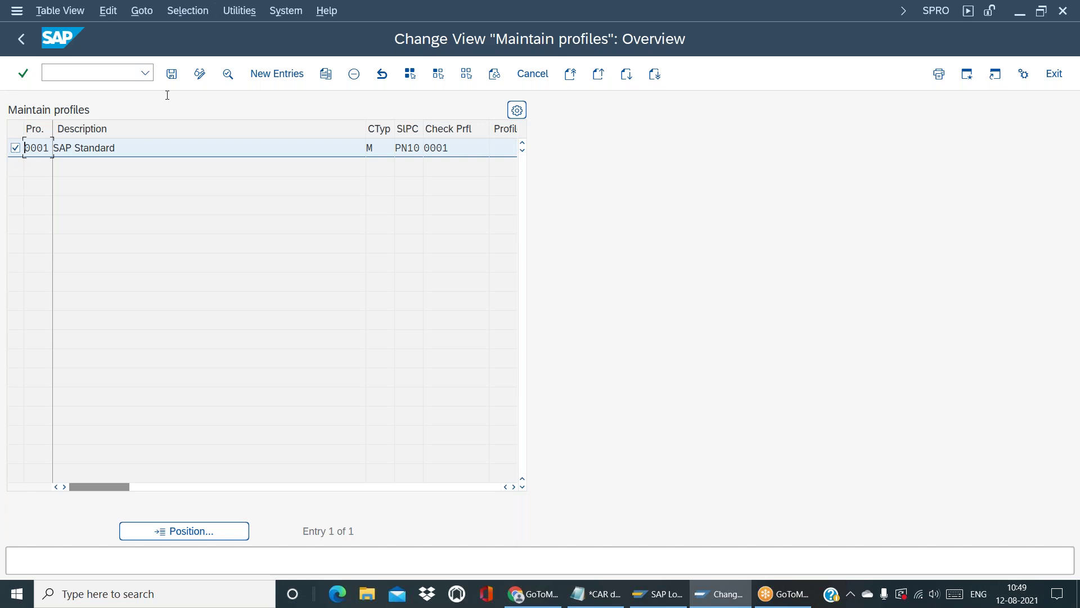
{"action": "left_click", "coordinate": [326, 77]}
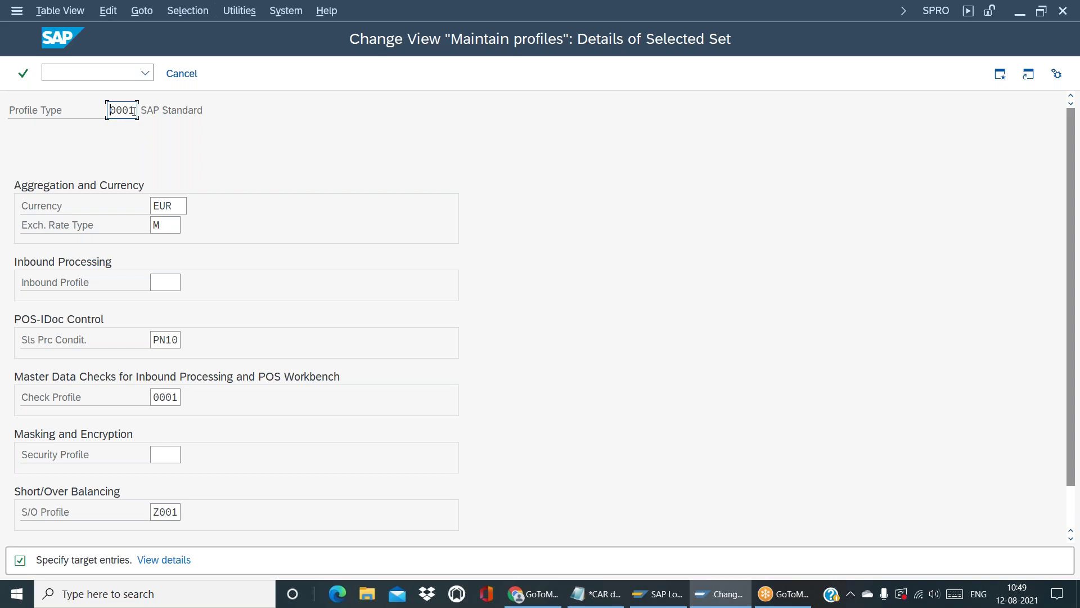
{"action": "key", "text": "BackSpace"}
{"action": "key", "text": "BackSpace"}
{"action": "key", "text": "BackSpace"}
{"action": "key", "text": "BackSpace"}
{"action": "type", "text": "Y001"}
{"action": "key", "text": "Return"}
Save profile Y001 to a customizing request and show its details
{"action": "left_click", "coordinate": [172, 73]}
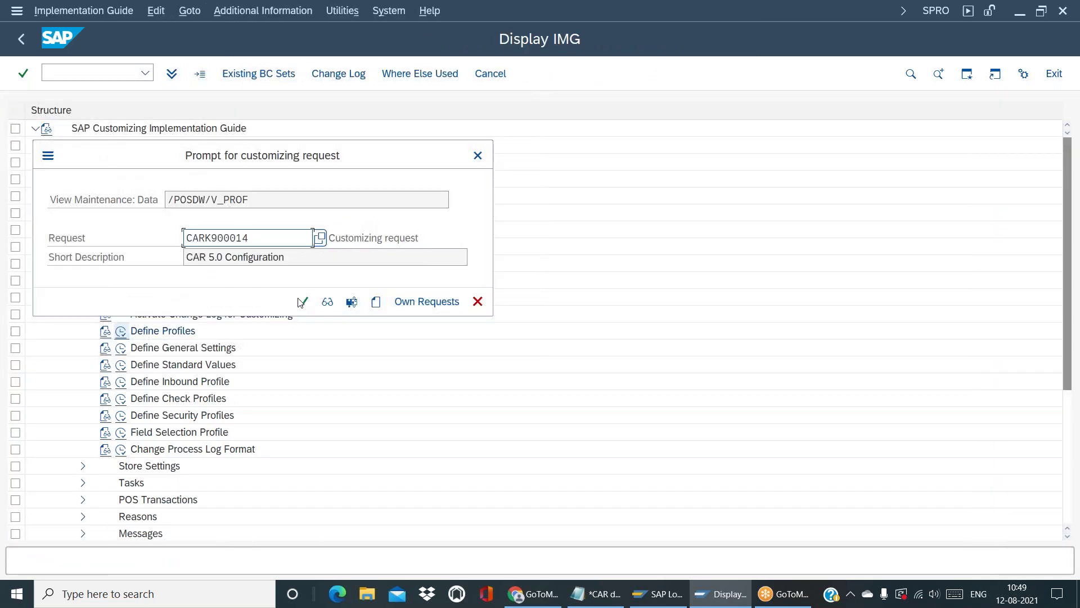
{"action": "left_click", "coordinate": [302, 302]}
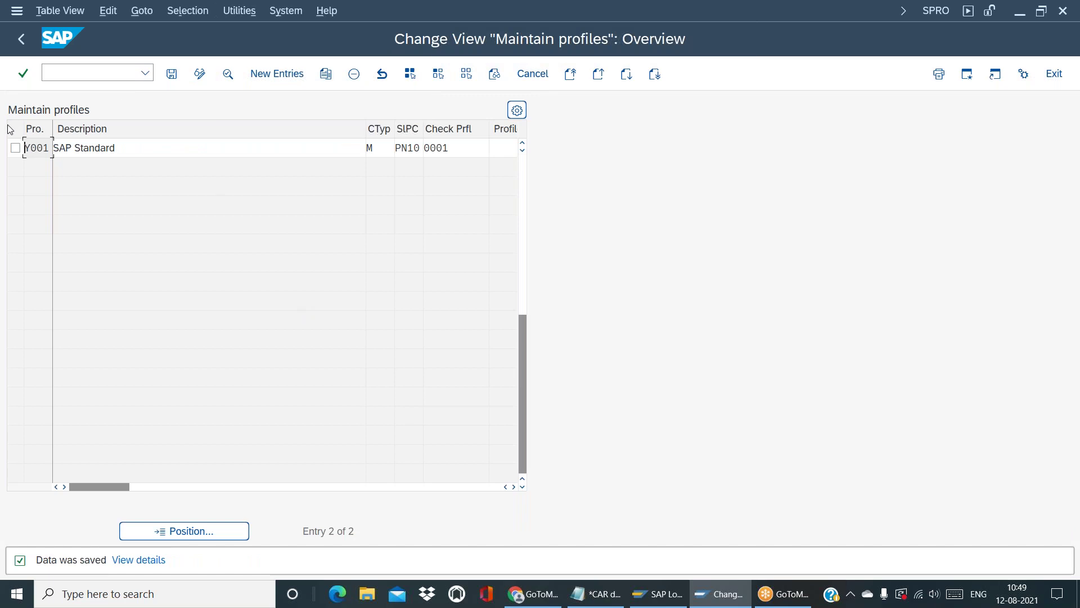
{"action": "key", "text": "F2"}
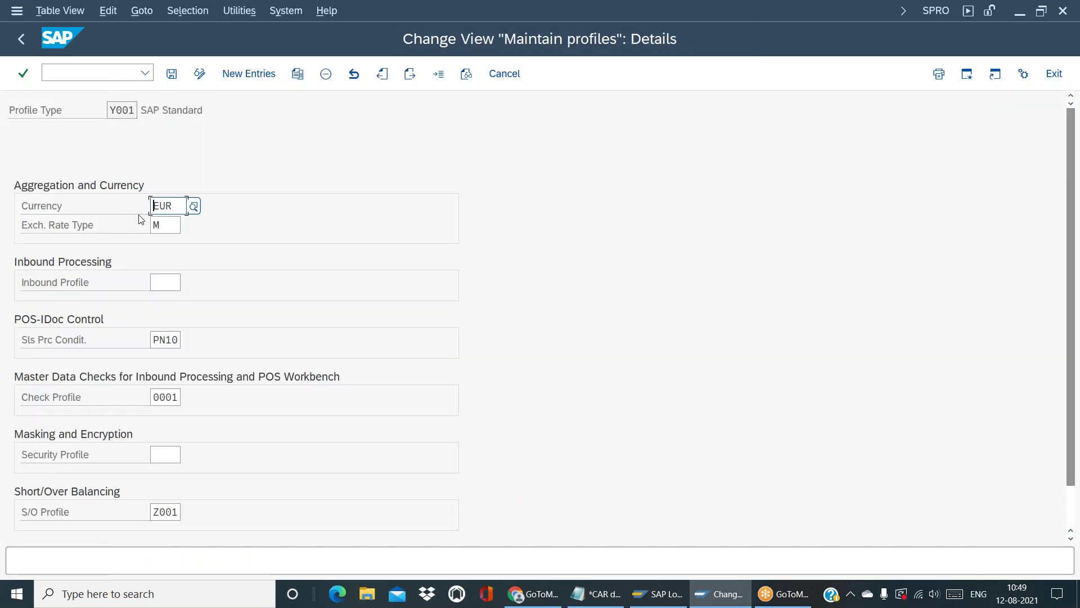
{"action": "left_click", "coordinate": [187, 208]}
{"action": "double_click", "coordinate": [187, 208]}
Set exchange rate type M on profile Y001, then enter /oon40 in the command field
{"action": "left_click", "coordinate": [171, 226]}
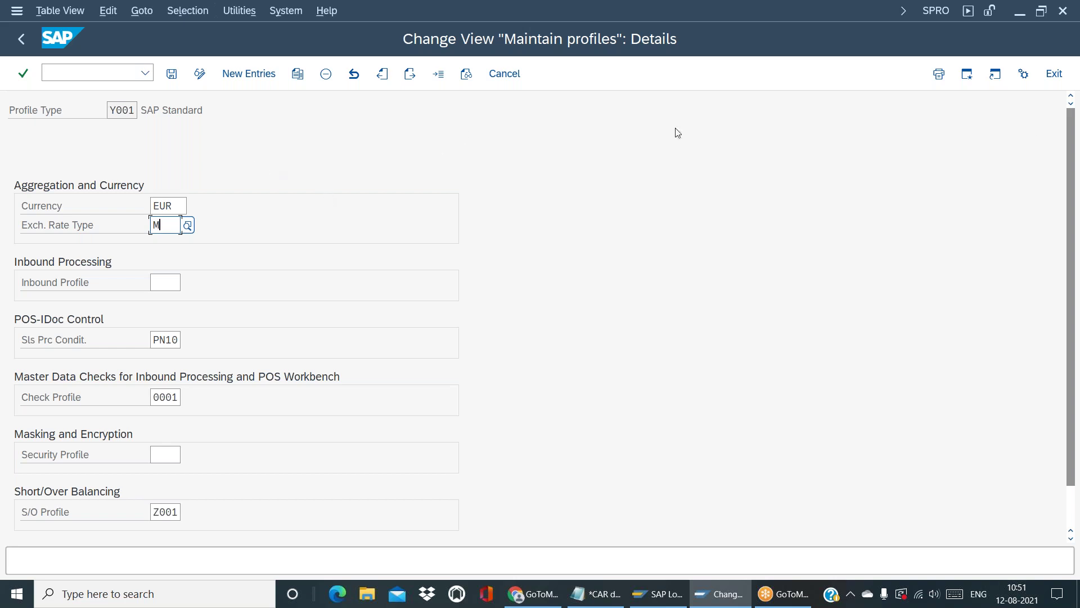
{"action": "left_click", "coordinate": [85, 78]}
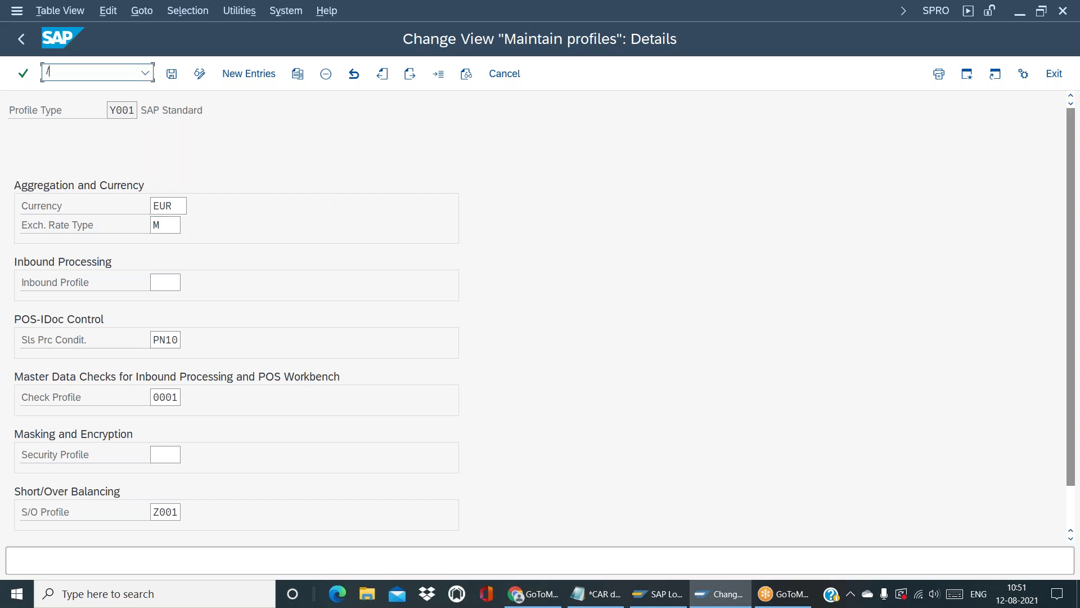
{"action": "type", "text": "/oon40"}
Try transactions /oon40 and ob40, run spro in the new session, and return to Y001's details
{"action": "key", "text": "Return"}
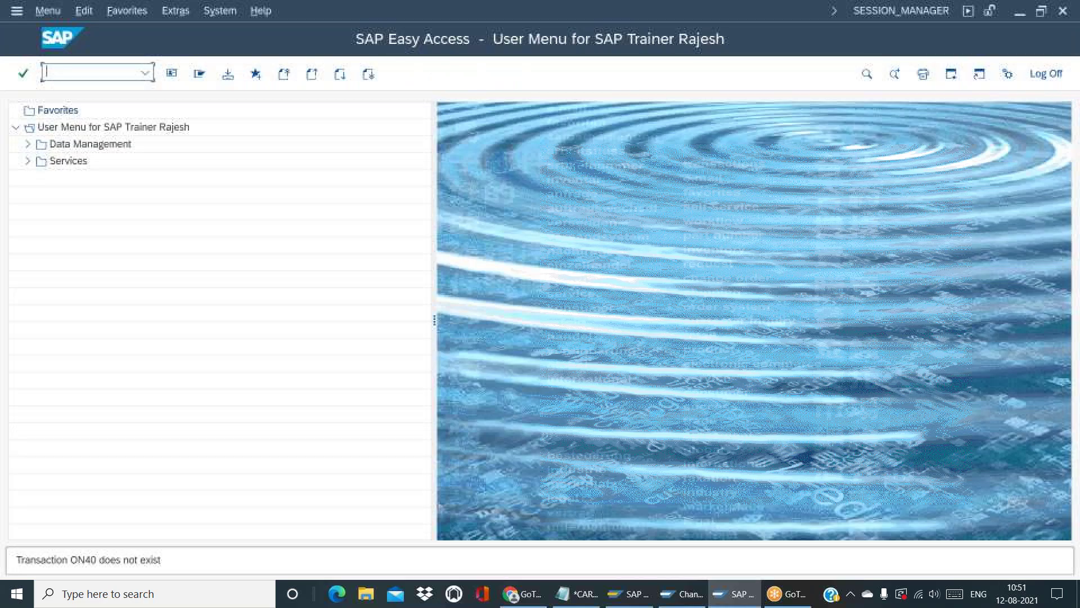
{"action": "type", "text": "ob40"}
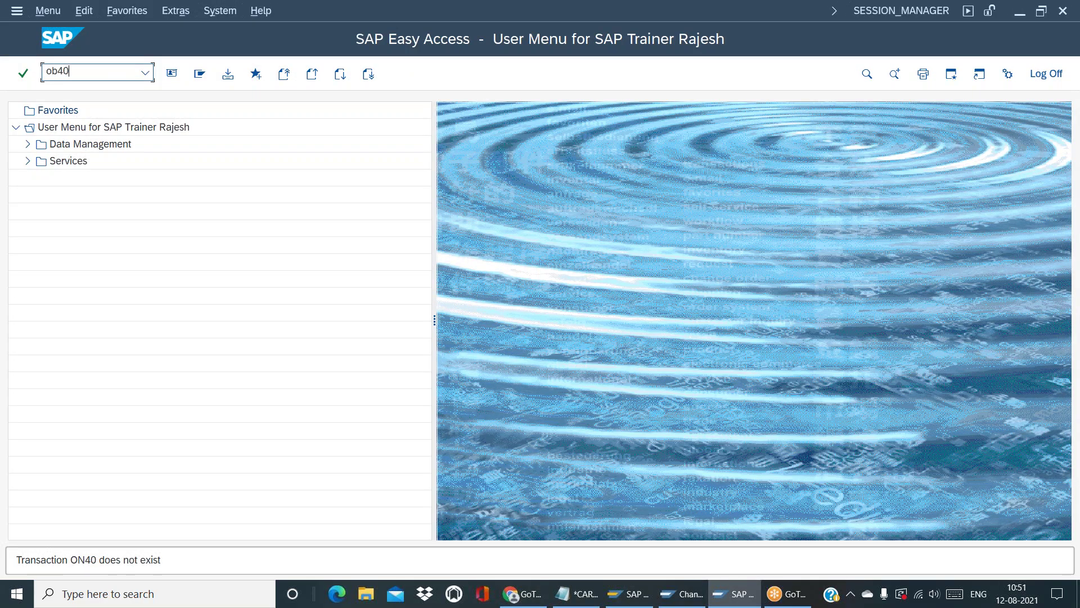
{"action": "key", "text": "Return"}
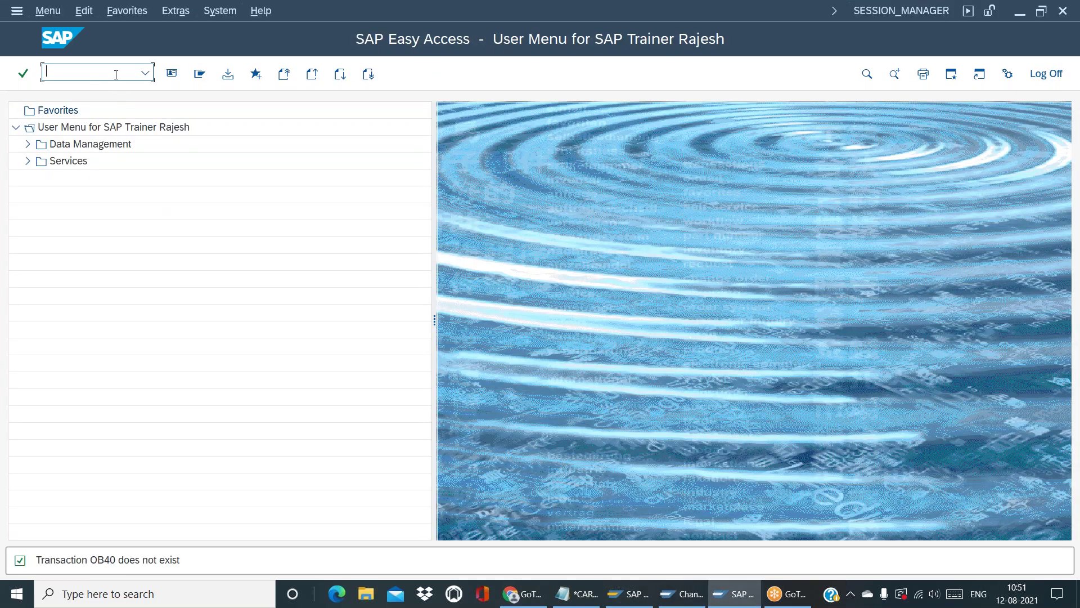
{"action": "type", "text": "spro"}
{"action": "key", "text": "Return"}
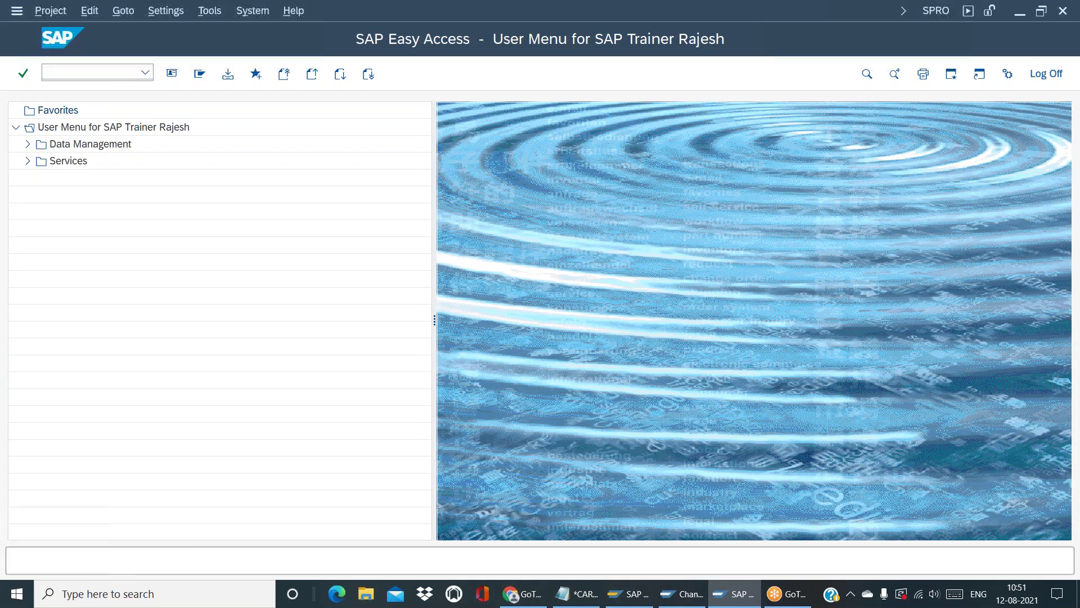
{"action": "key", "text": "alt+Tab"}
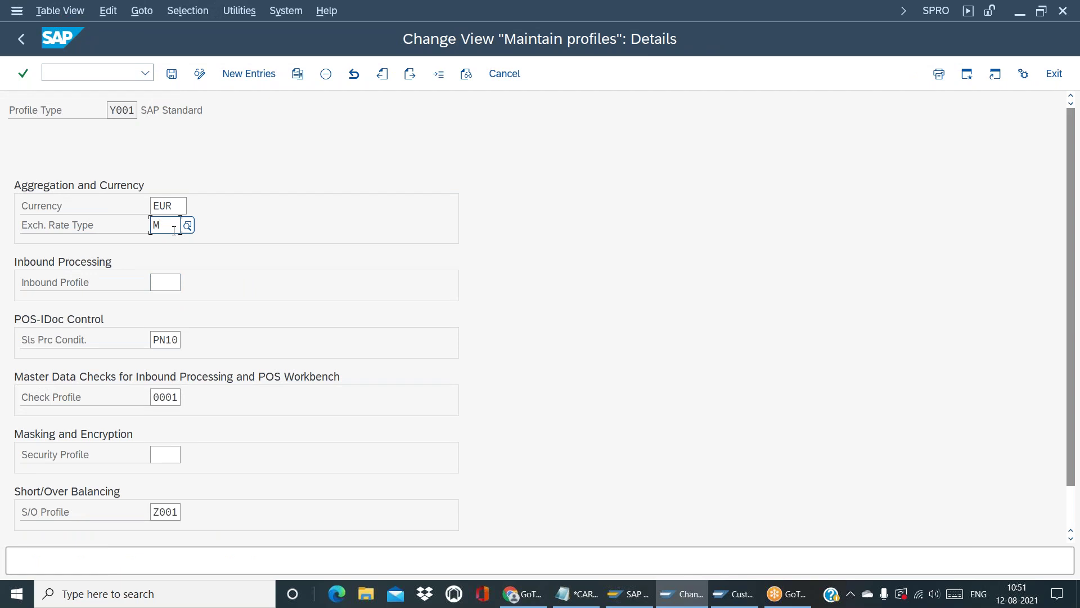
Check Y001's EUR currency field, then display the SAP Reference IMG in the customizing session
{"action": "left_click", "coordinate": [174, 207]}
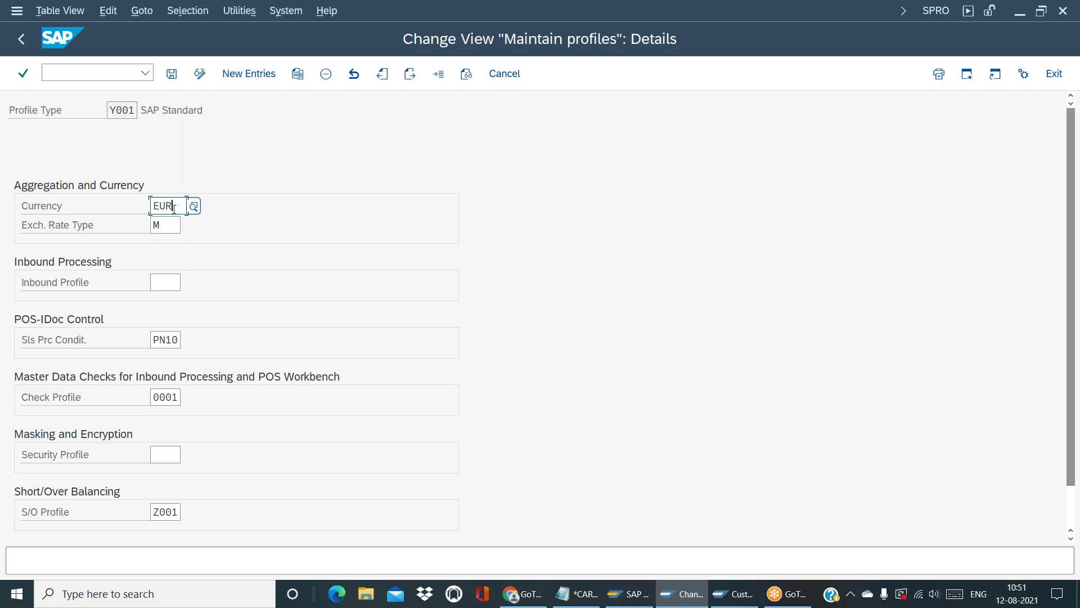
{"action": "key", "text": "alt+Tab"}
{"action": "left_click", "coordinate": [209, 73]}
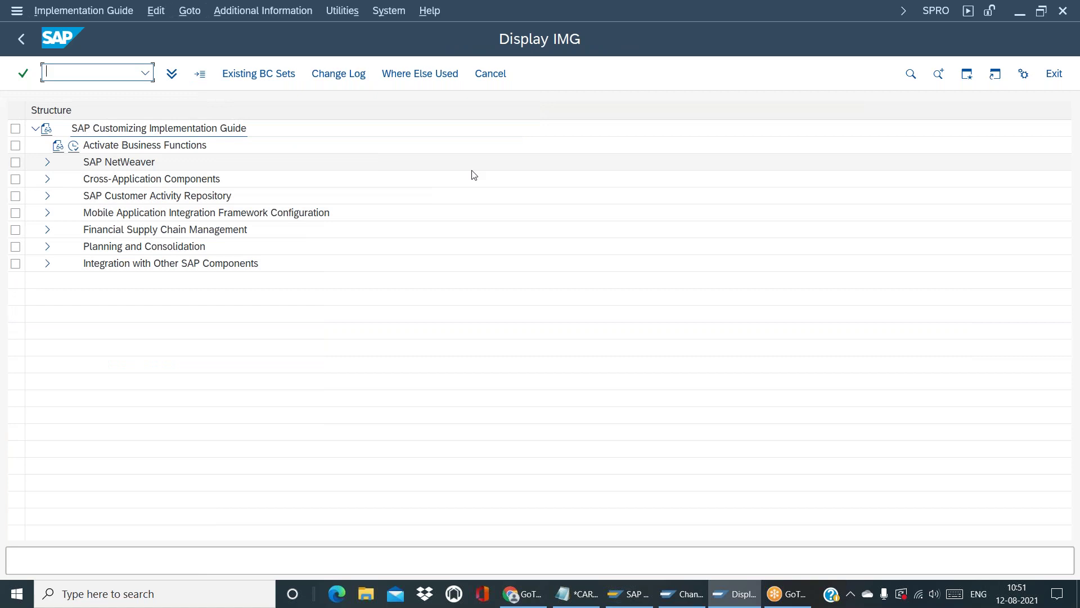
Search the IMG for 'Exchange Rate Ty' and run Check Exchange Rate Types, listing 18 types including M
{"action": "left_click", "coordinate": [911, 73]}
{"action": "type", "text": "Exchan"}
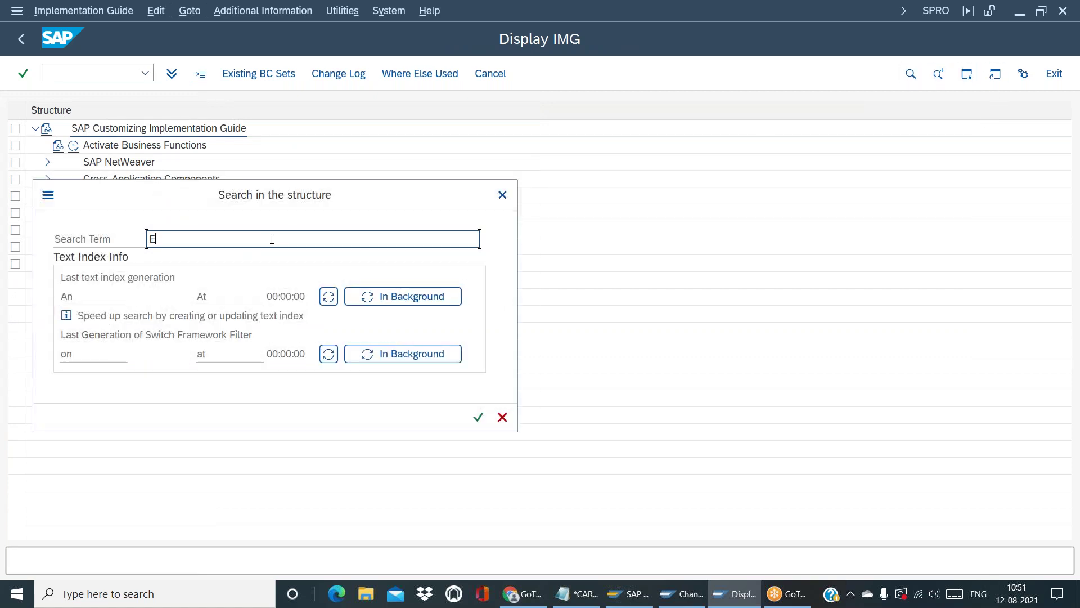
{"action": "type", "text": "ge Rate Type"}
{"action": "key", "text": "Return"}
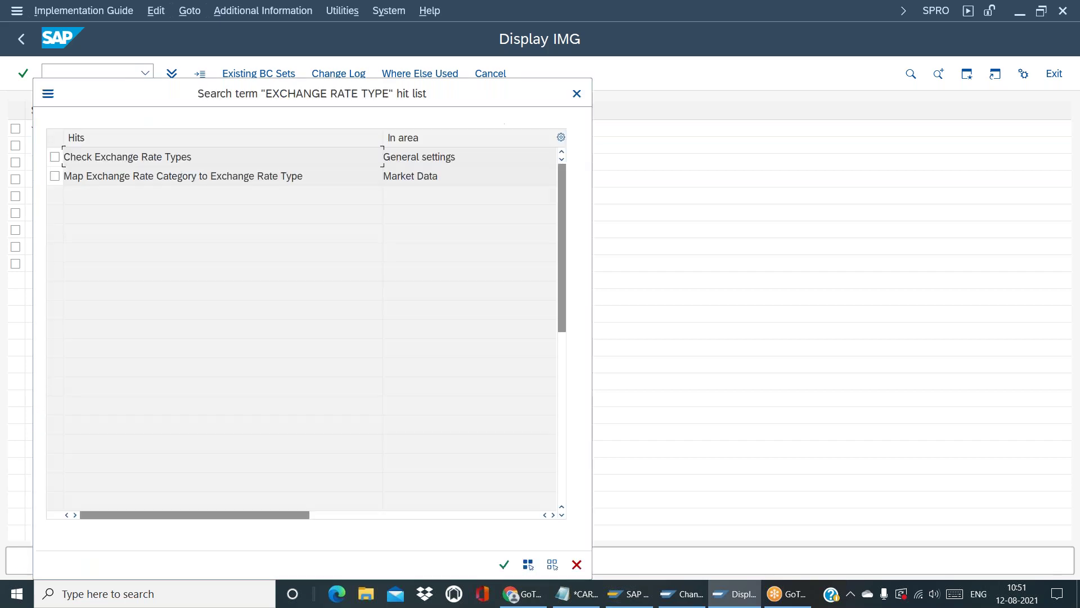
{"action": "left_click", "coordinate": [55, 157]}
{"action": "key", "text": "Return"}
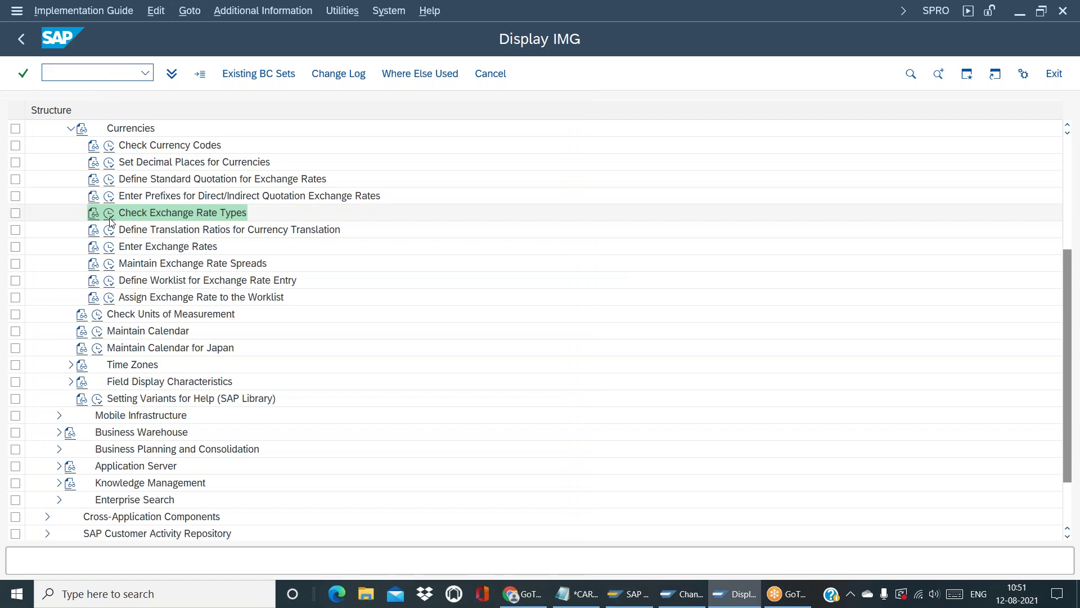
{"action": "left_click", "coordinate": [110, 217]}
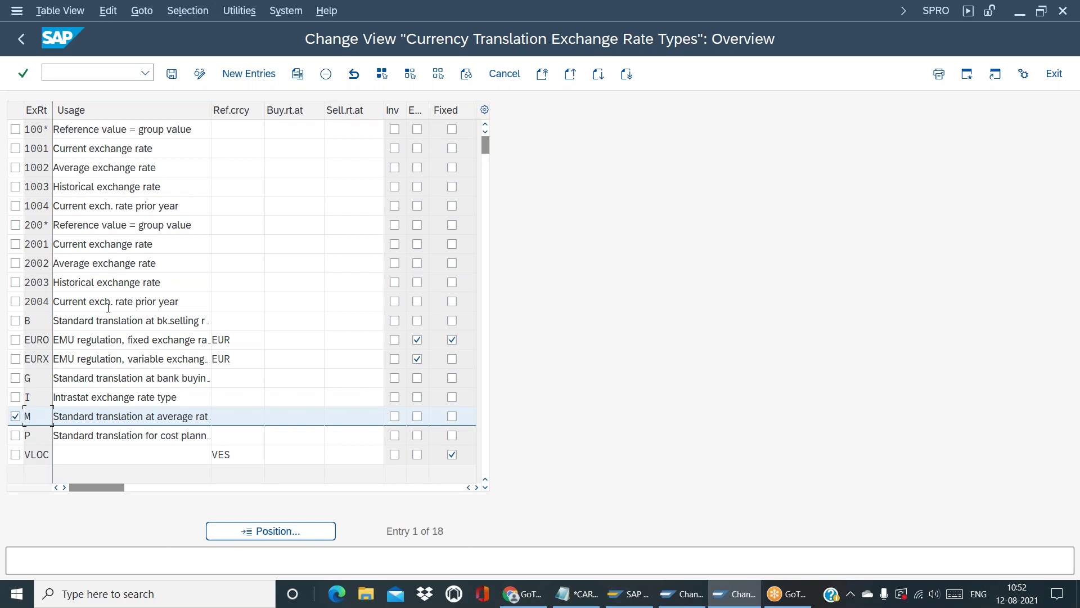
Leave the rate types table and run Define Translation Ratios for Currency Translation
{"action": "left_click", "coordinate": [21, 41]}
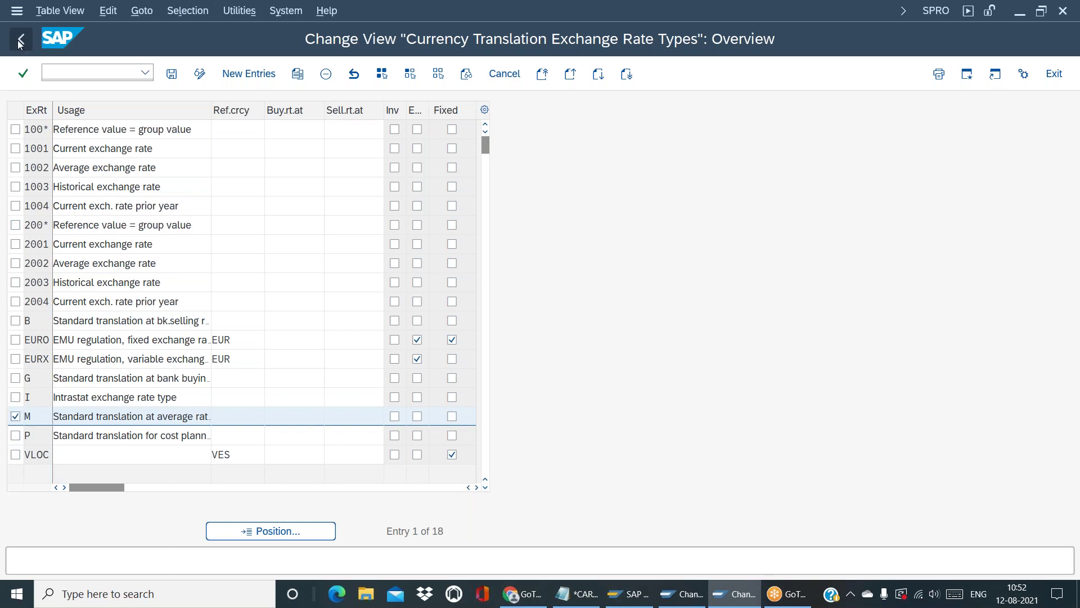
{"action": "left_click", "coordinate": [113, 231]}
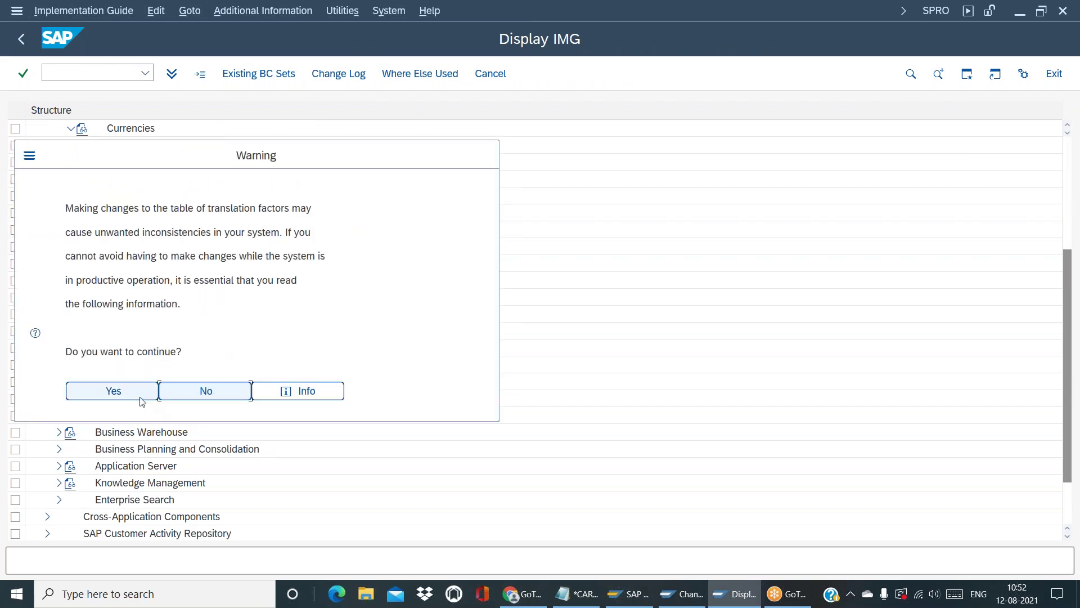
Accept the warning and position the translation ratios table on exchange rate type M
{"action": "left_click", "coordinate": [110, 392]}
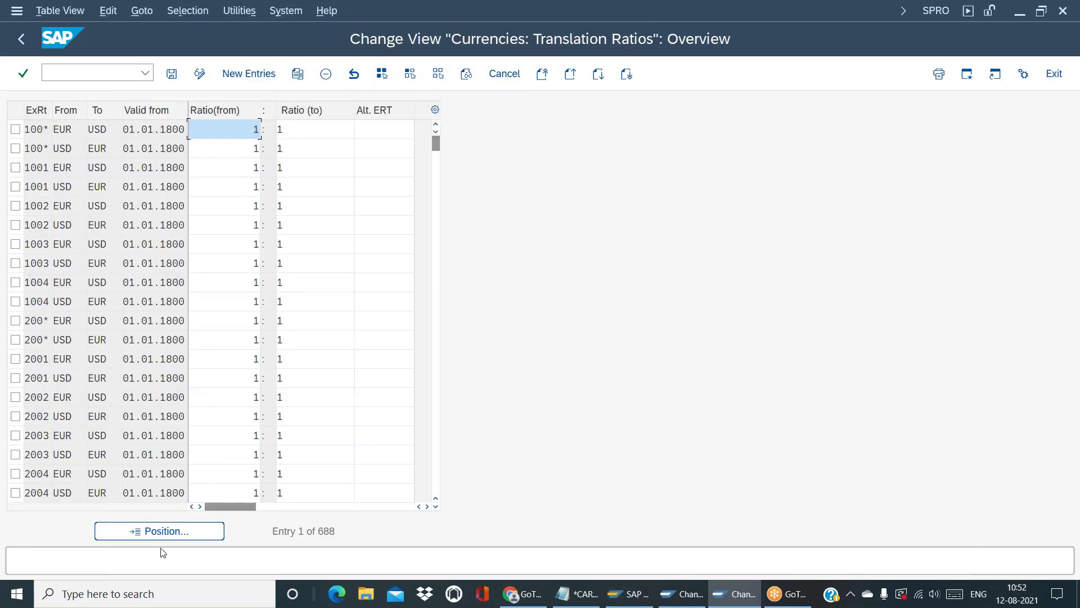
{"action": "left_click", "coordinate": [165, 532]}
{"action": "type", "text": "M"}
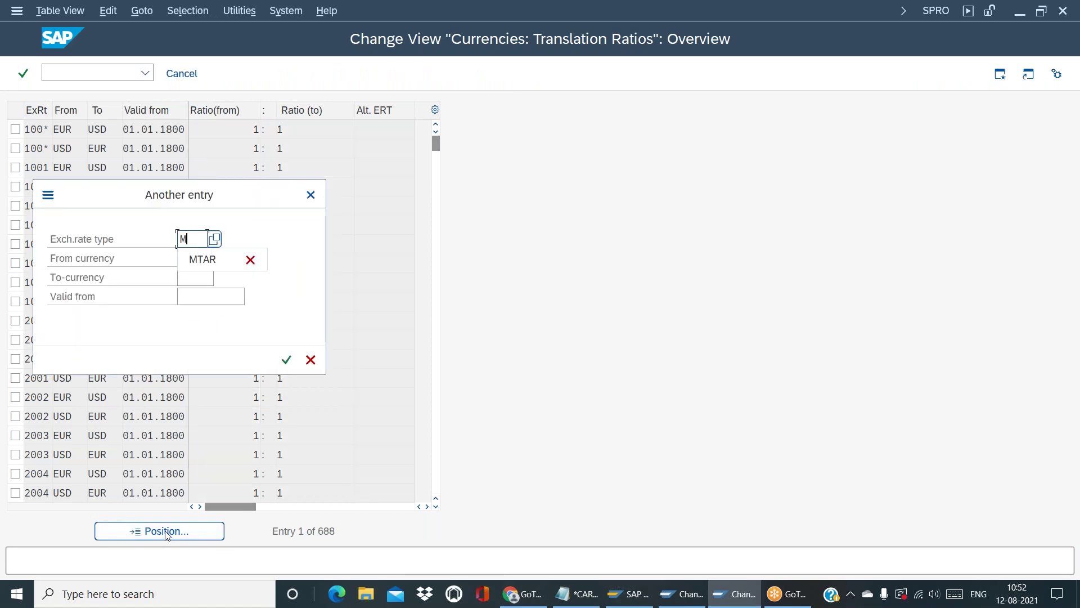
{"action": "key", "text": "Return"}
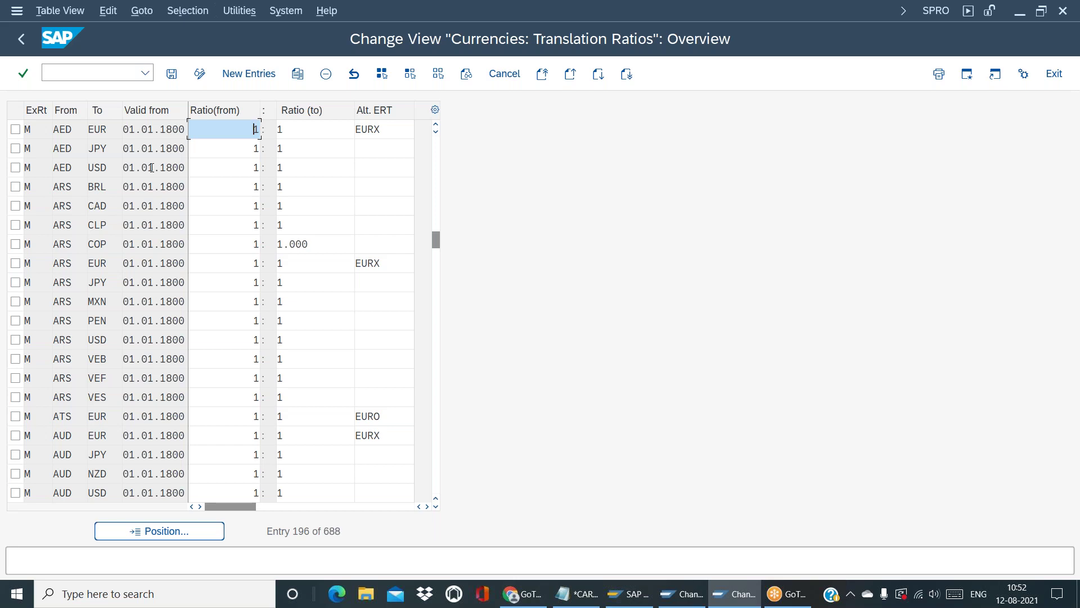
Back out of the ratios table and the IMG to the SAP Easy Access menu
{"action": "left_click", "coordinate": [16, 45]}
{"action": "left_click", "coordinate": [16, 45]}
{"action": "left_click", "coordinate": [15, 45]}
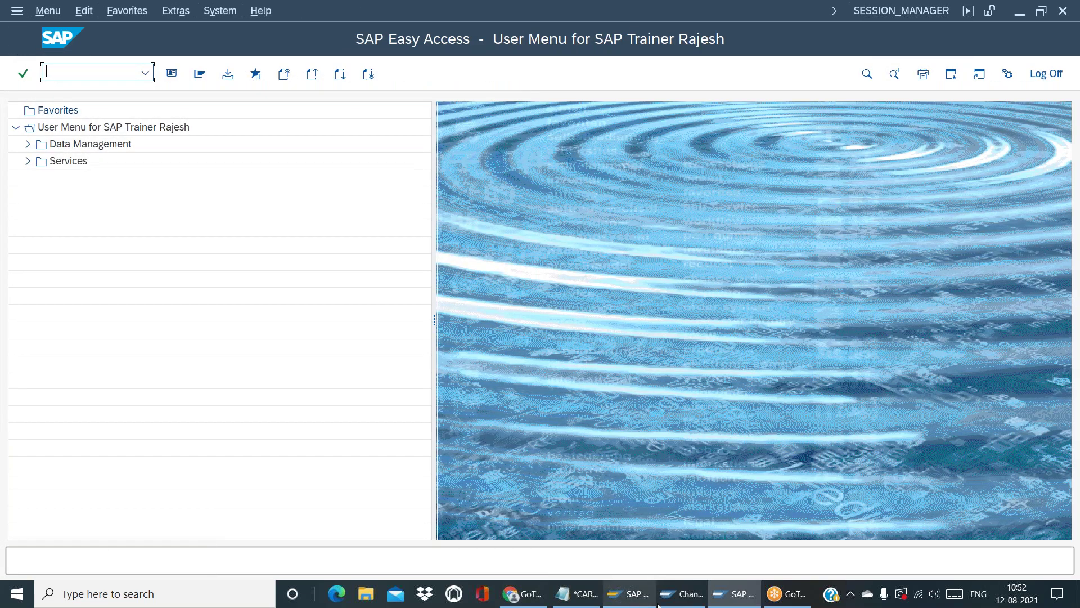
{"action": "left_click", "coordinate": [678, 601]}
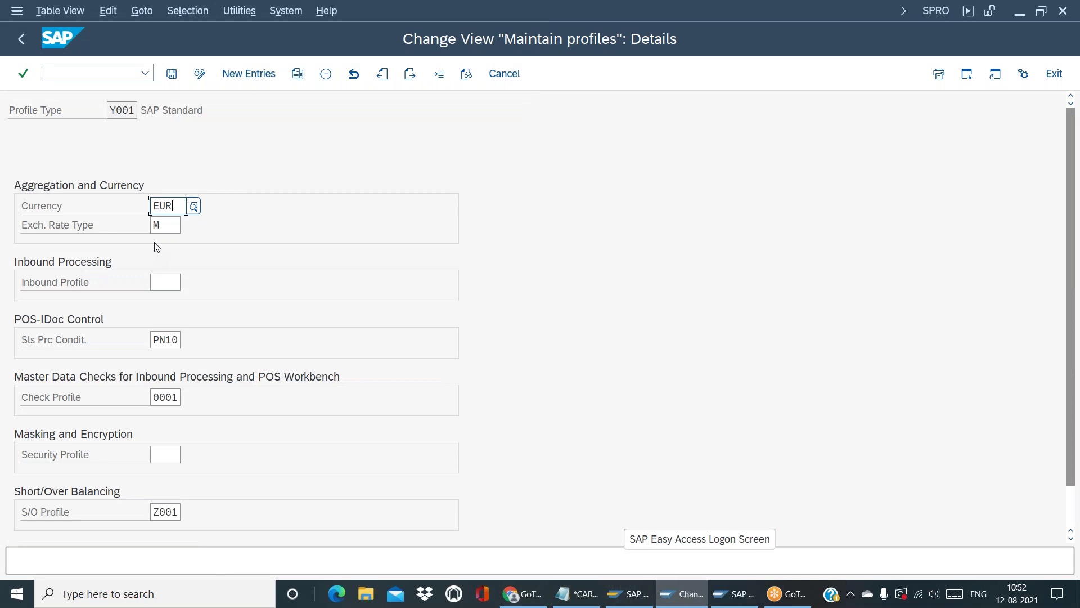
{"action": "left_click", "coordinate": [166, 232]}
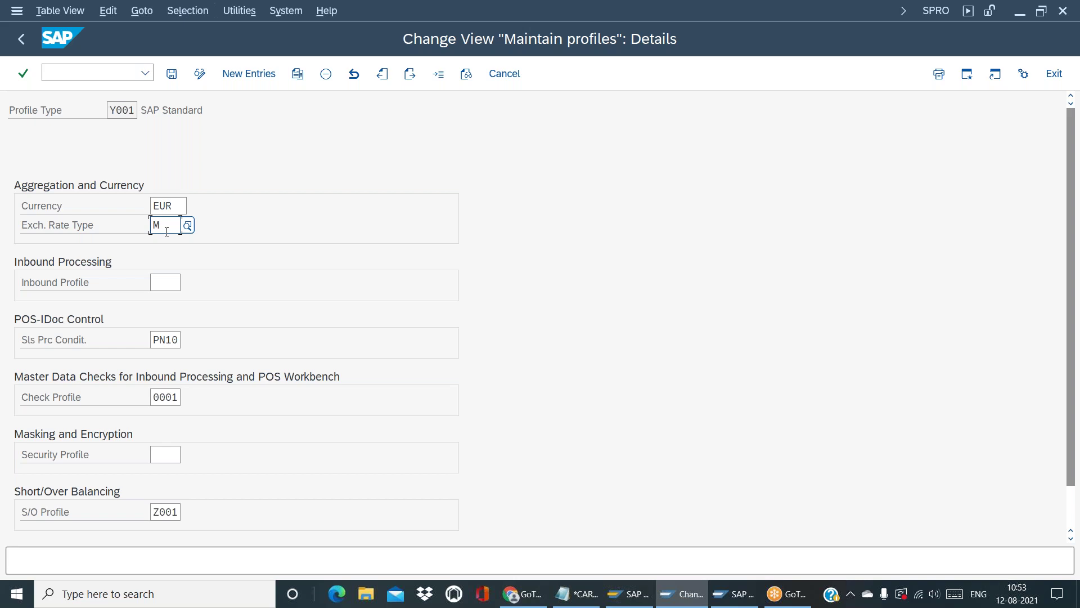
{"action": "left_click", "coordinate": [179, 338]}
{"action": "left_click", "coordinate": [1071, 507]}
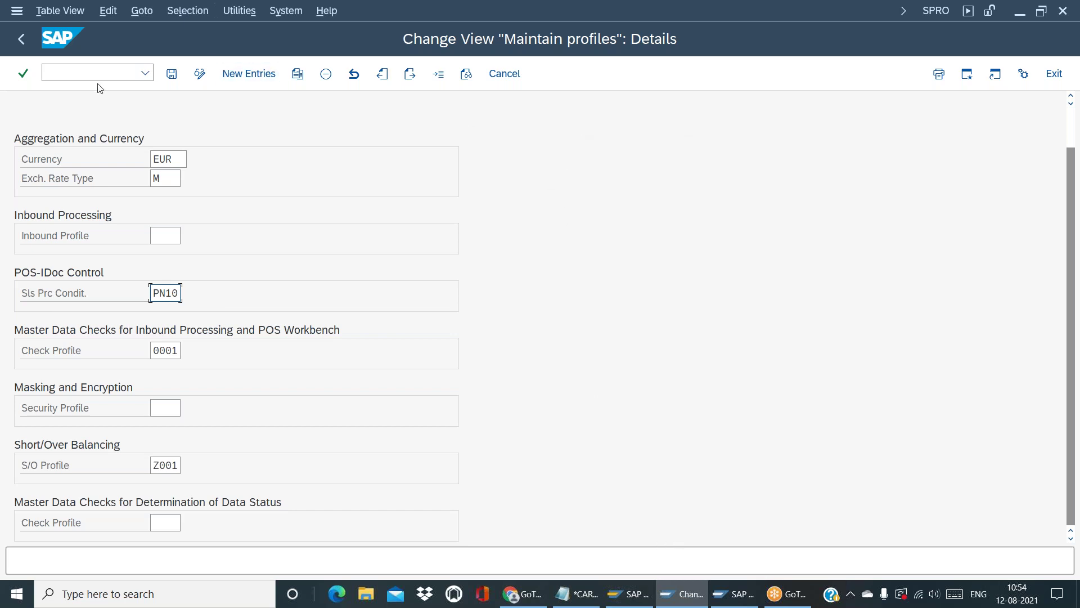
{"action": "mouse_move", "coordinate": [641, 601]}
{"action": "left_click", "coordinate": [735, 594]}
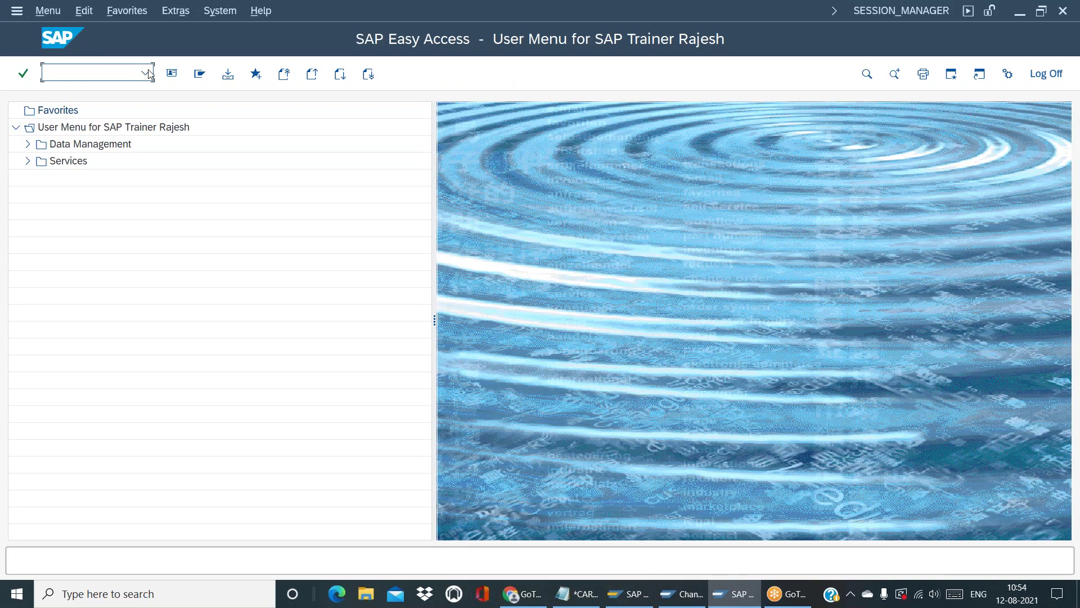
Launch the POS Workbench (/n/posdw/mon0) from the command history and execute its selection
{"action": "left_click", "coordinate": [146, 72]}
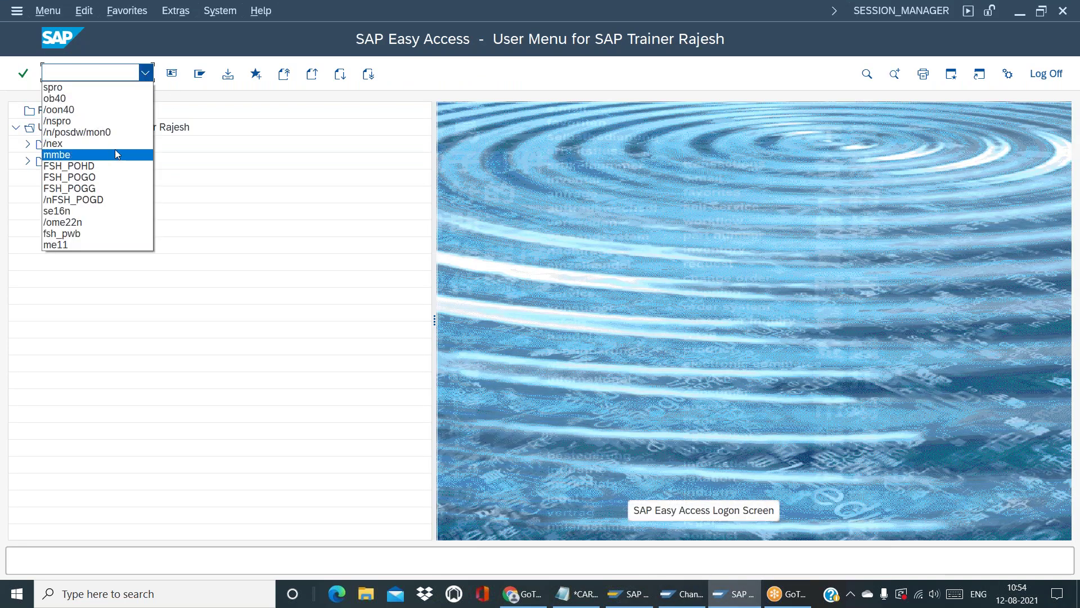
{"action": "left_click", "coordinate": [116, 134]}
{"action": "key", "text": "Return"}
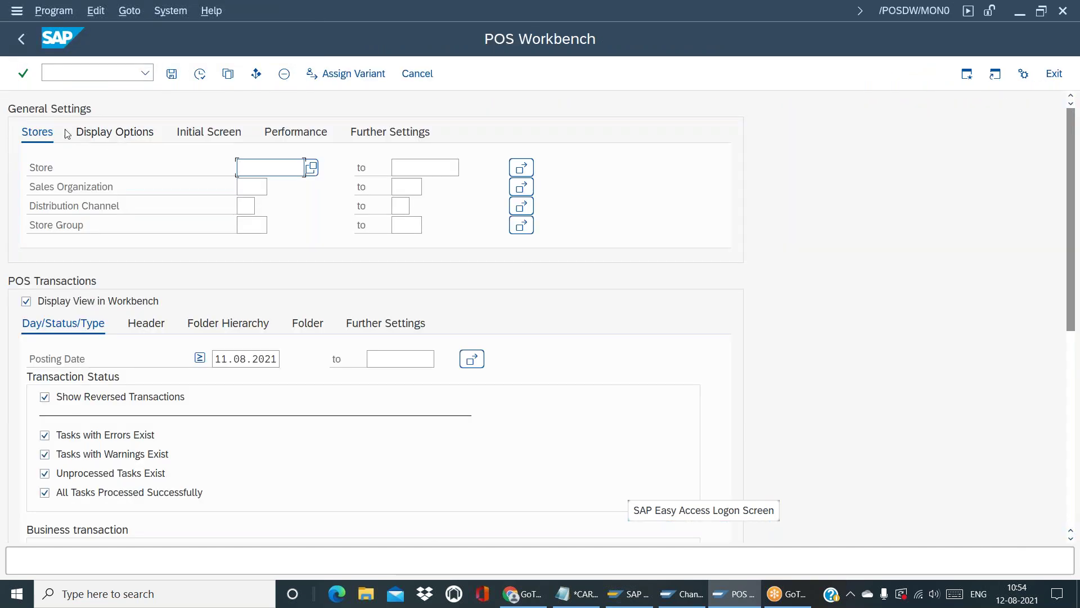
{"action": "left_click", "coordinate": [199, 74]}
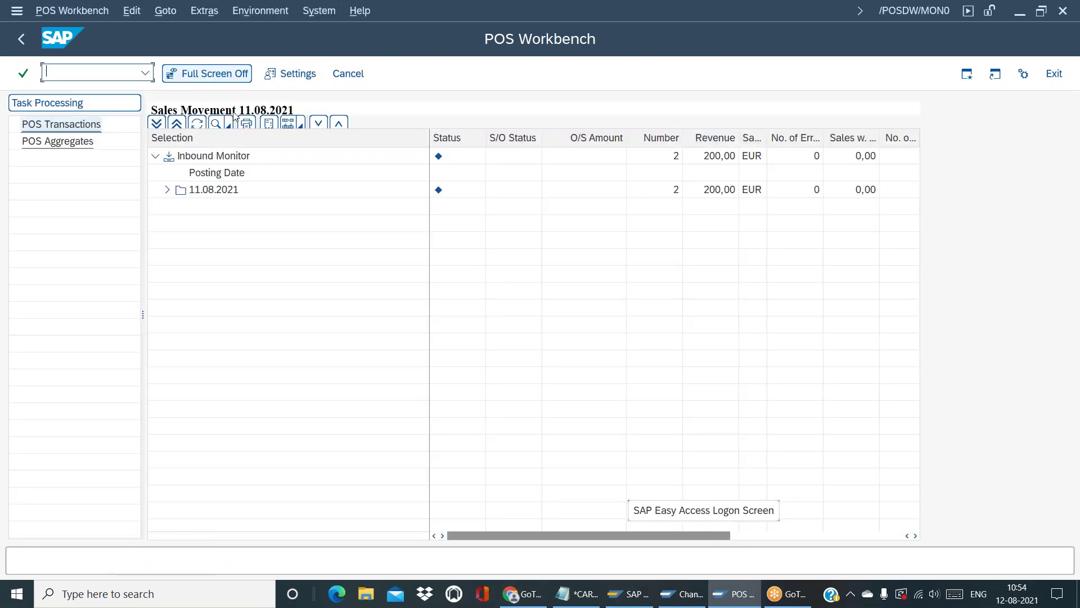
Drill into 11.08.2021 > R104 Sales Movement and show the 200,00 EUR transaction's task status
{"action": "left_click", "coordinate": [167, 190]}
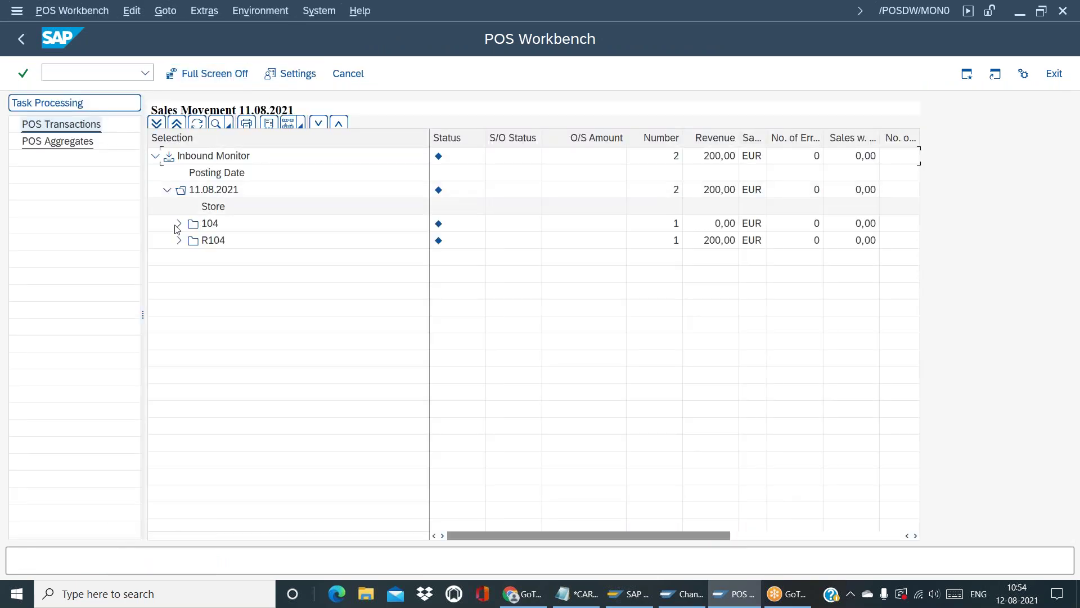
{"action": "left_click", "coordinate": [179, 240]}
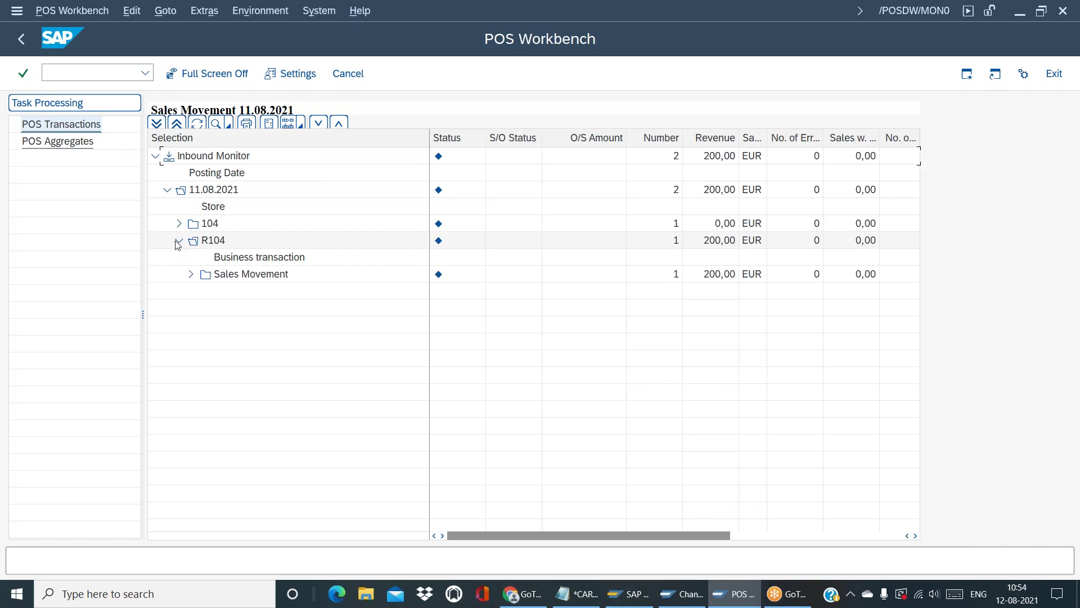
{"action": "double_click", "coordinate": [278, 280]}
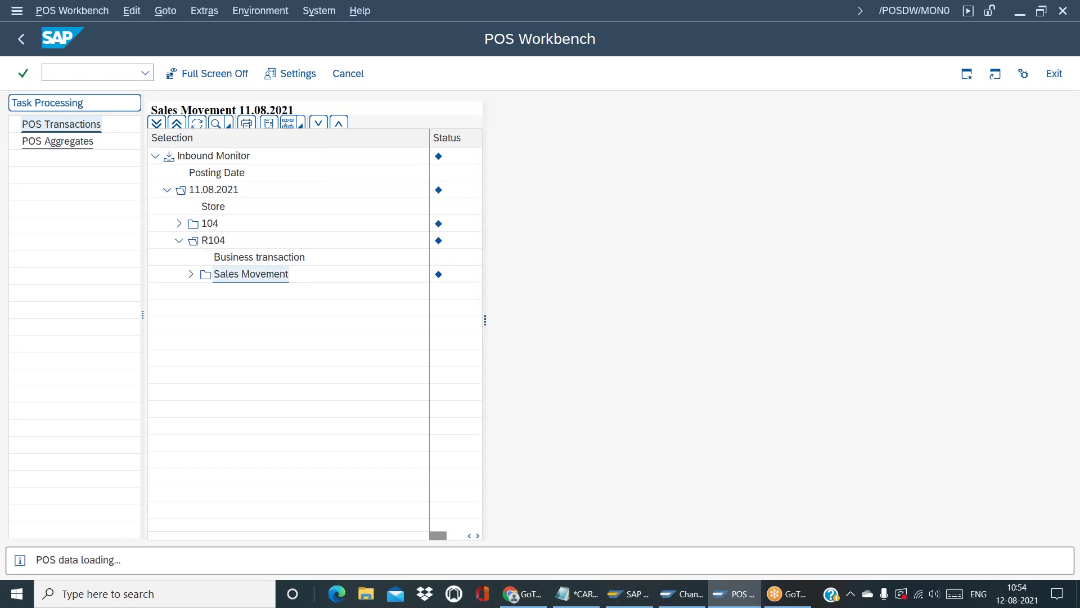
{"action": "left_click", "coordinate": [496, 224]}
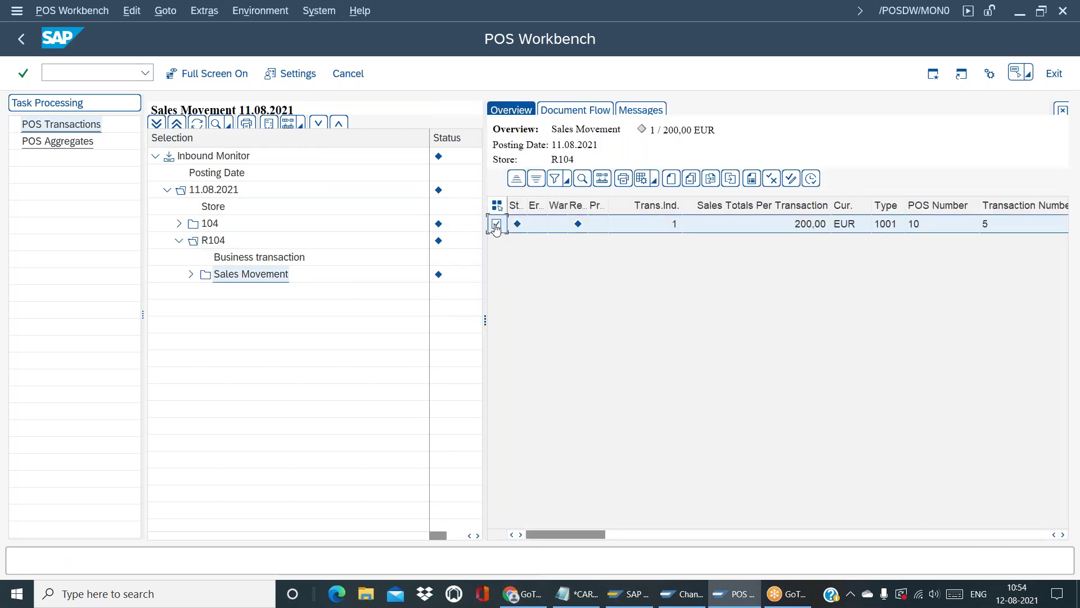
{"action": "double_click", "coordinate": [516, 225]}
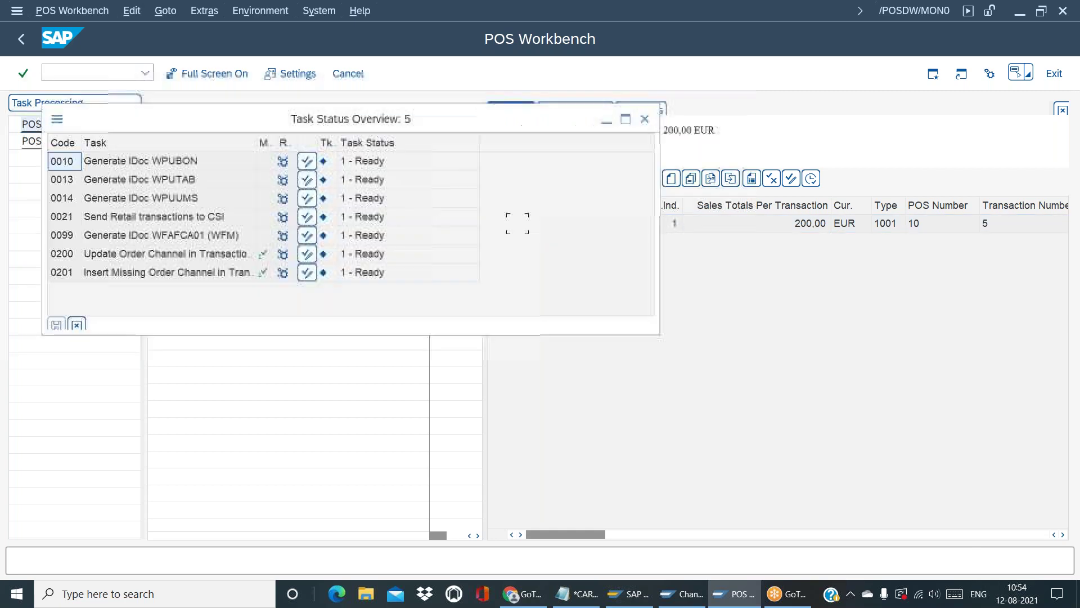
Review the WPUBON, WPUTAB and WPUUMS IDoc task rows in the Task Status Overview
{"action": "left_click", "coordinate": [199, 198]}
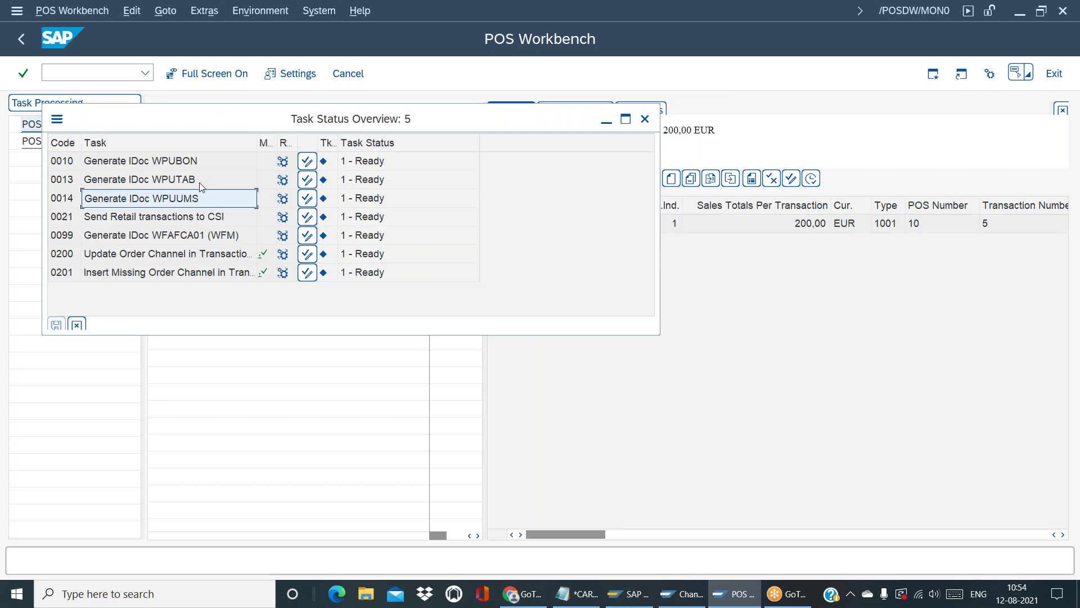
{"action": "left_click", "coordinate": [199, 182]}
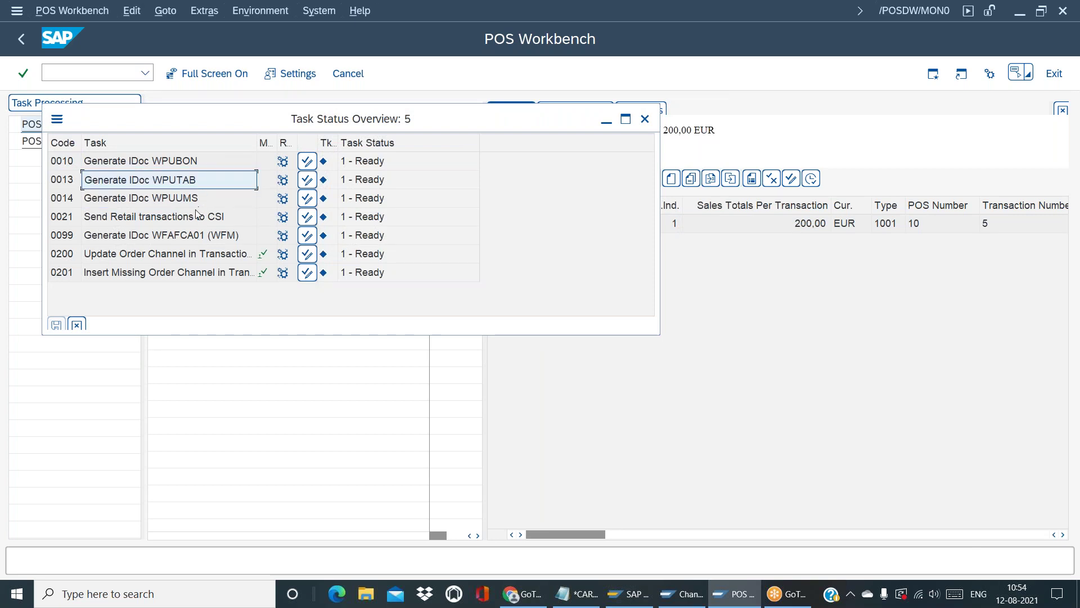
{"action": "left_click", "coordinate": [195, 204]}
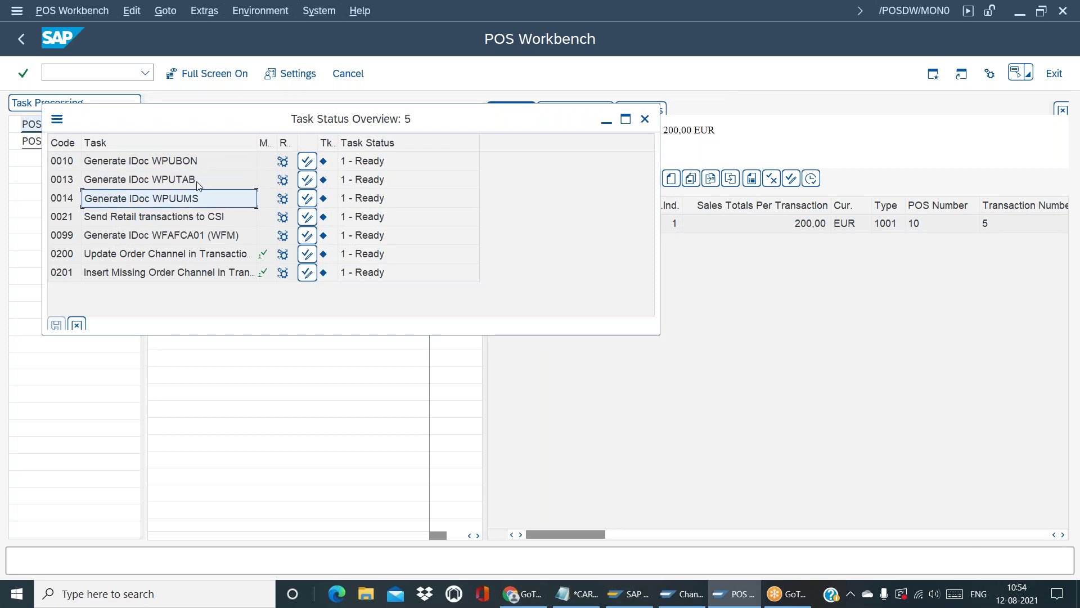
{"action": "left_click", "coordinate": [198, 186]}
{"action": "left_click", "coordinate": [192, 163]}
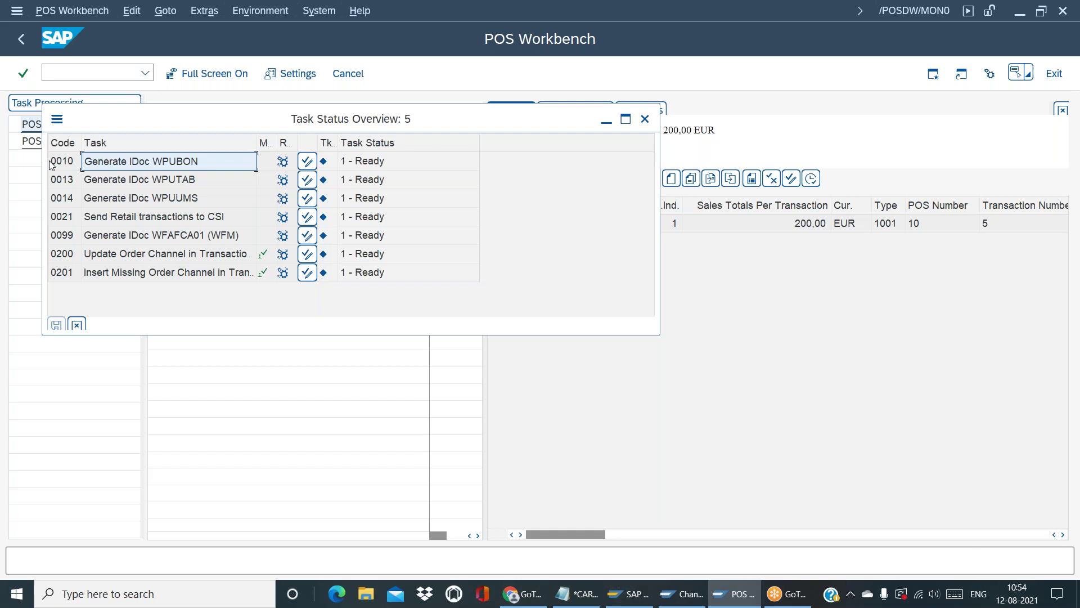
{"action": "left_click", "coordinate": [67, 165]}
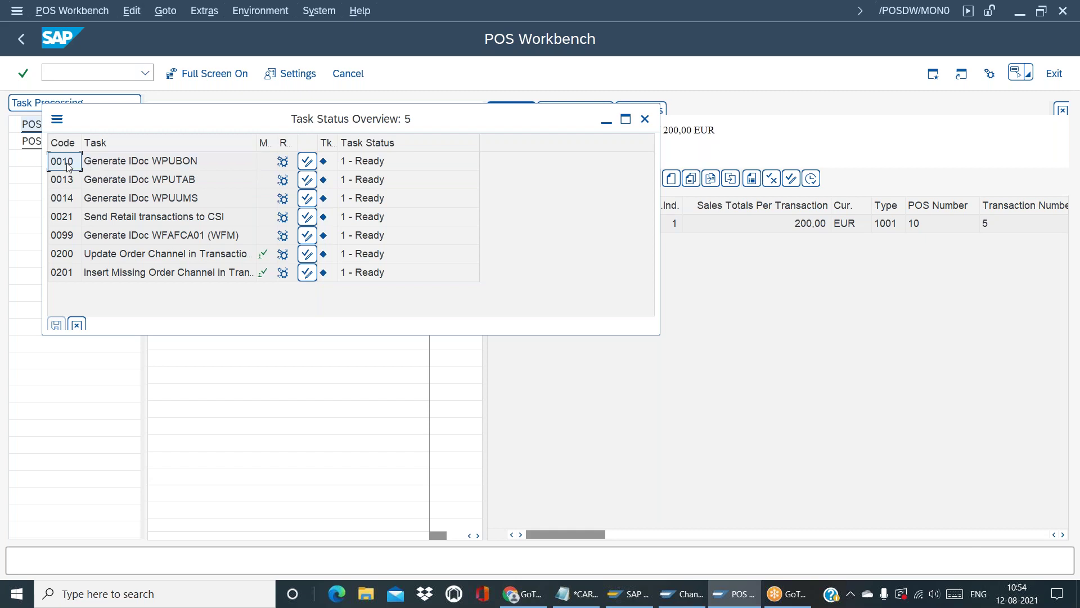
{"action": "left_click", "coordinate": [145, 169]}
{"action": "left_click", "coordinate": [162, 193]}
{"action": "left_click", "coordinate": [179, 187]}
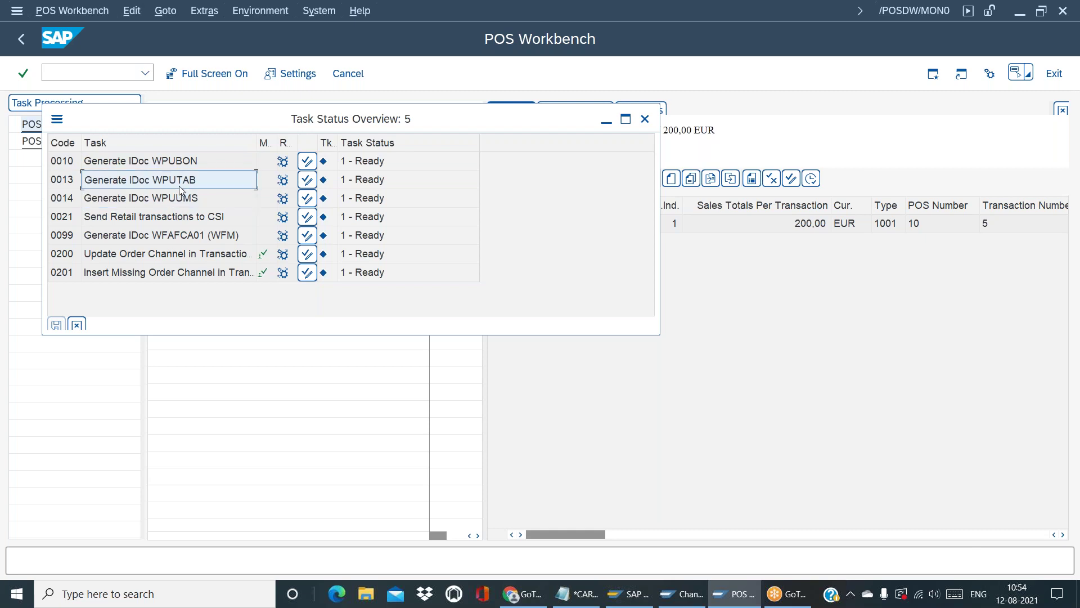
{"action": "left_click", "coordinate": [180, 165]}
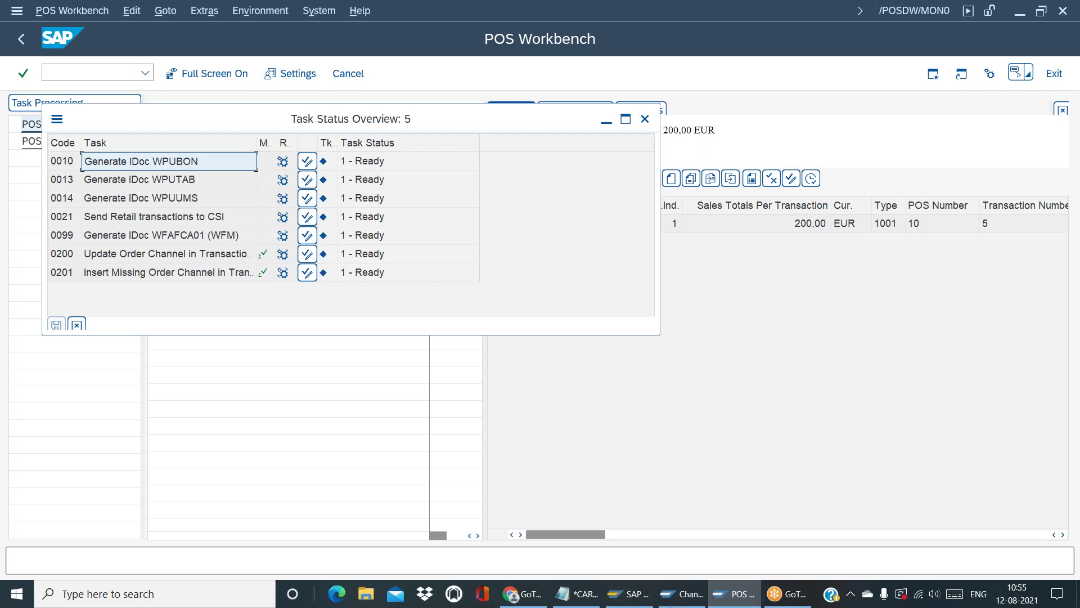
Glance at the Maintain profiles window, then close the Task Status Overview
{"action": "left_click", "coordinate": [682, 593]}
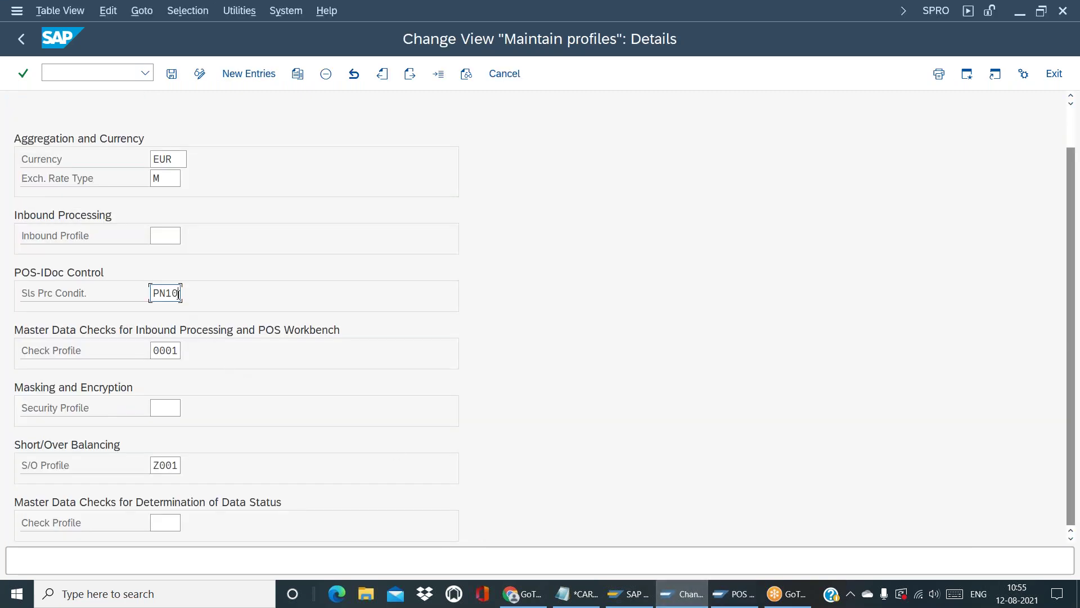
{"action": "left_click", "coordinate": [735, 595]}
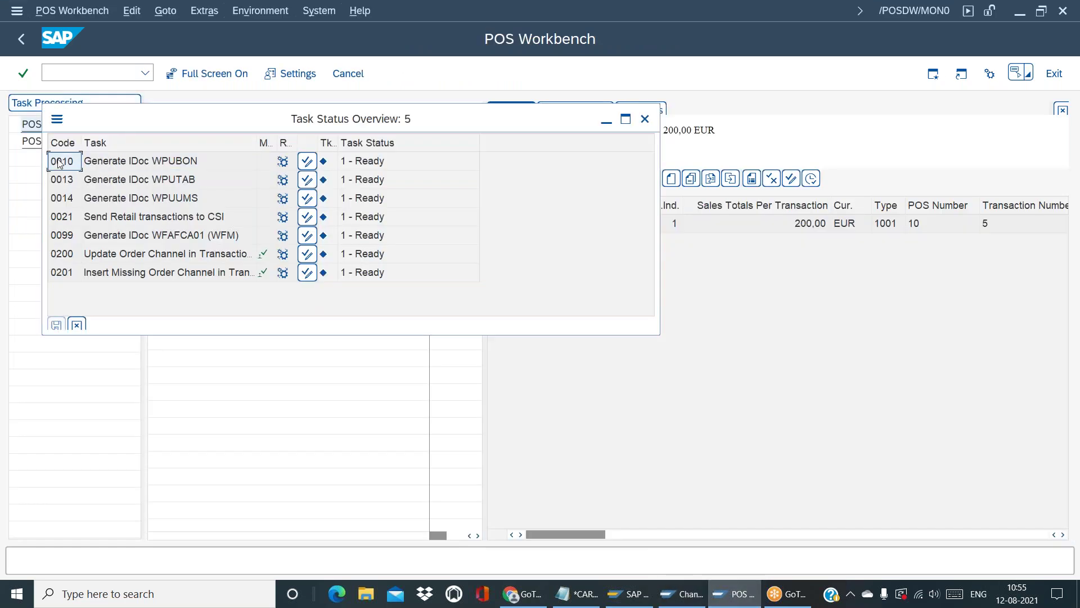
{"action": "left_click", "coordinate": [646, 119]}
{"action": "left_click", "coordinate": [60, 72]}
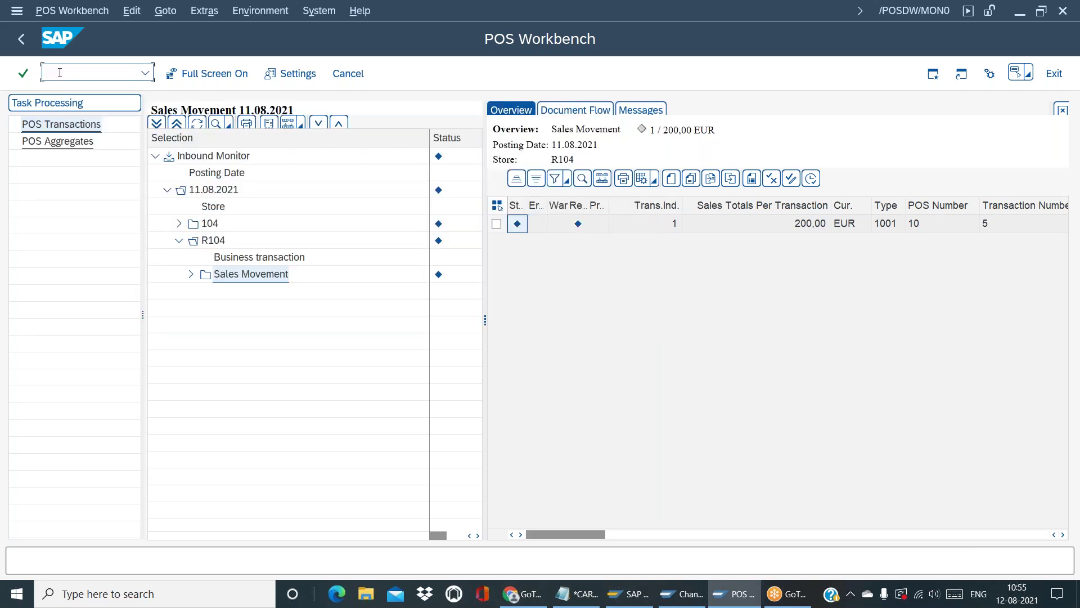
In WE02, list WPUBON IDocs created from 12.05.2021 onward
{"action": "type", "text": "/nwe02"}
{"action": "key", "text": "Return"}
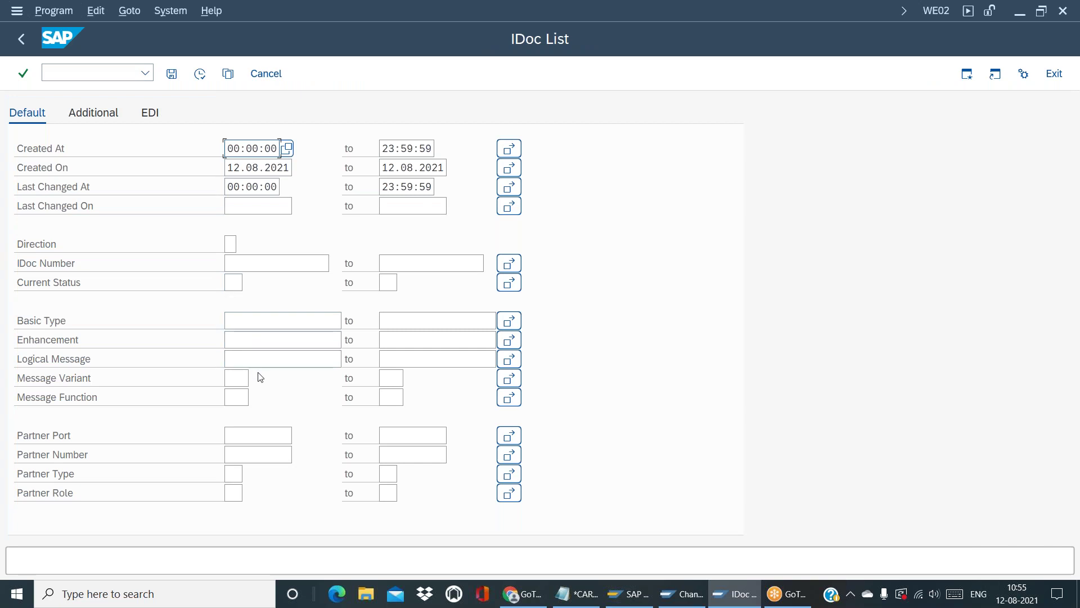
{"action": "left_click", "coordinate": [258, 365]}
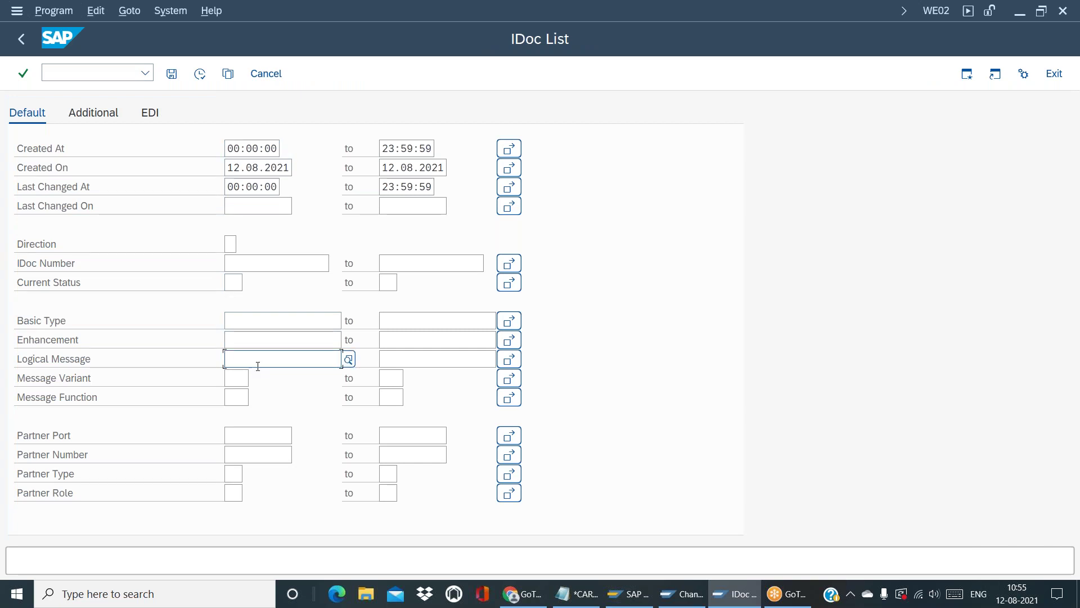
{"action": "type", "text": "W"}
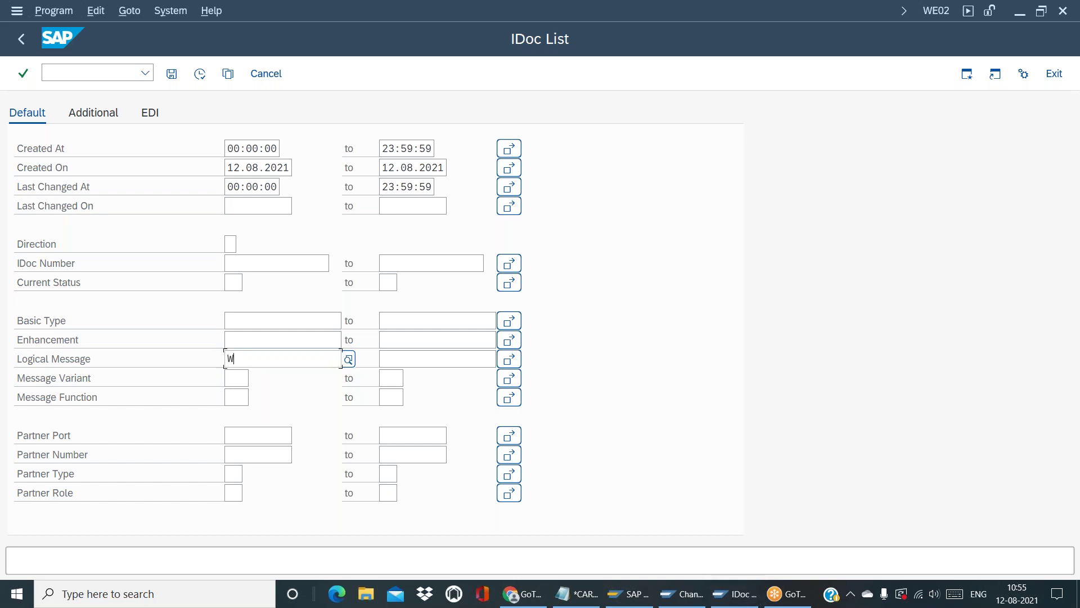
{"action": "type", "text": "PUBON"}
{"action": "left_click", "coordinate": [277, 260]}
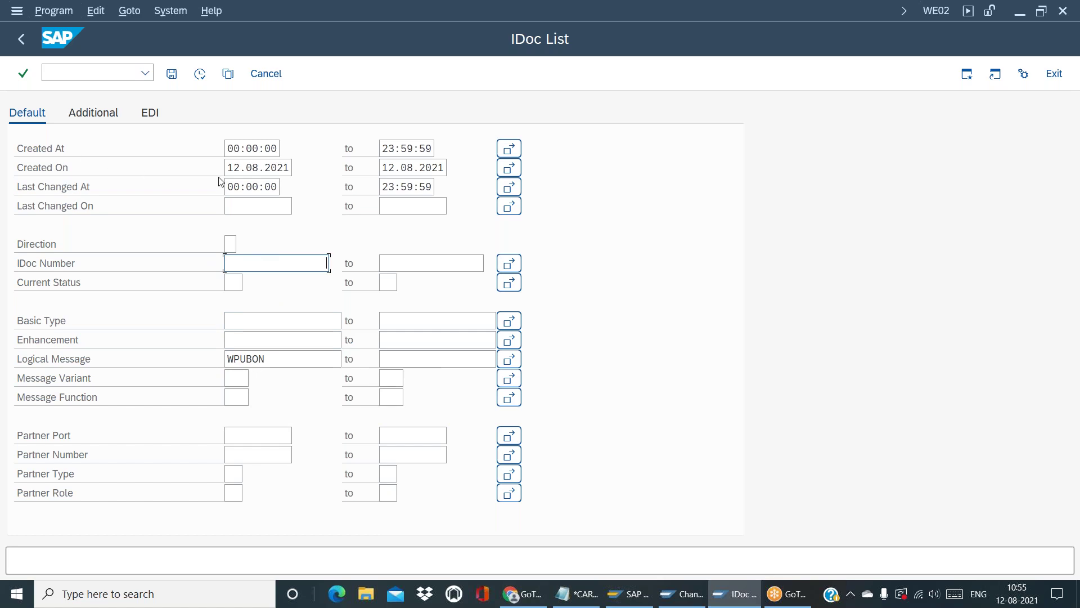
{"action": "left_click", "coordinate": [255, 169]}
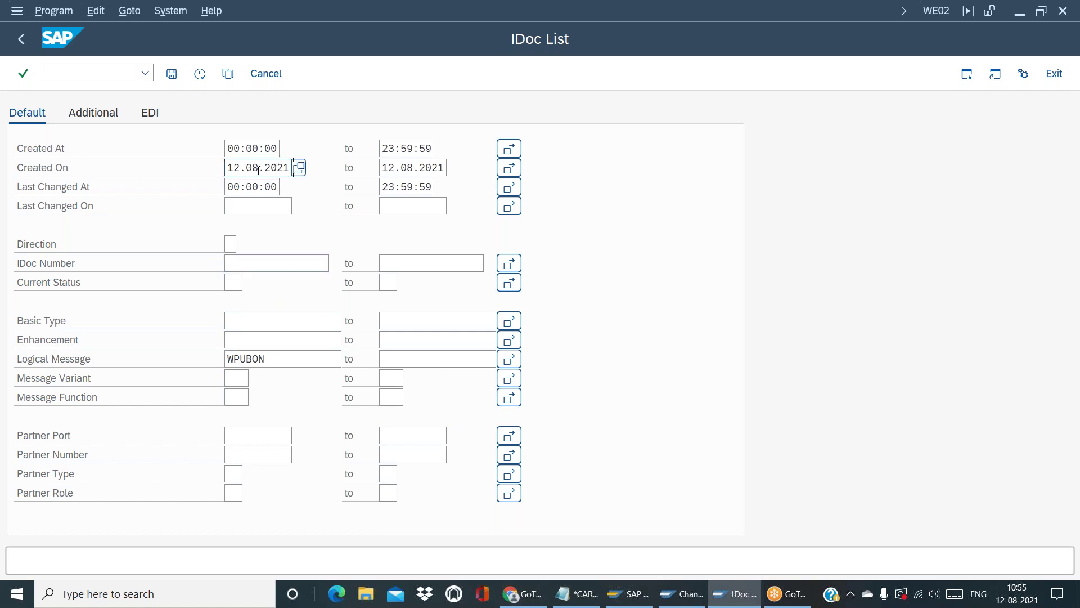
{"action": "key", "text": "BackSpace"}
{"action": "type", "text": "5.2021"}
{"action": "left_click", "coordinate": [200, 73]}
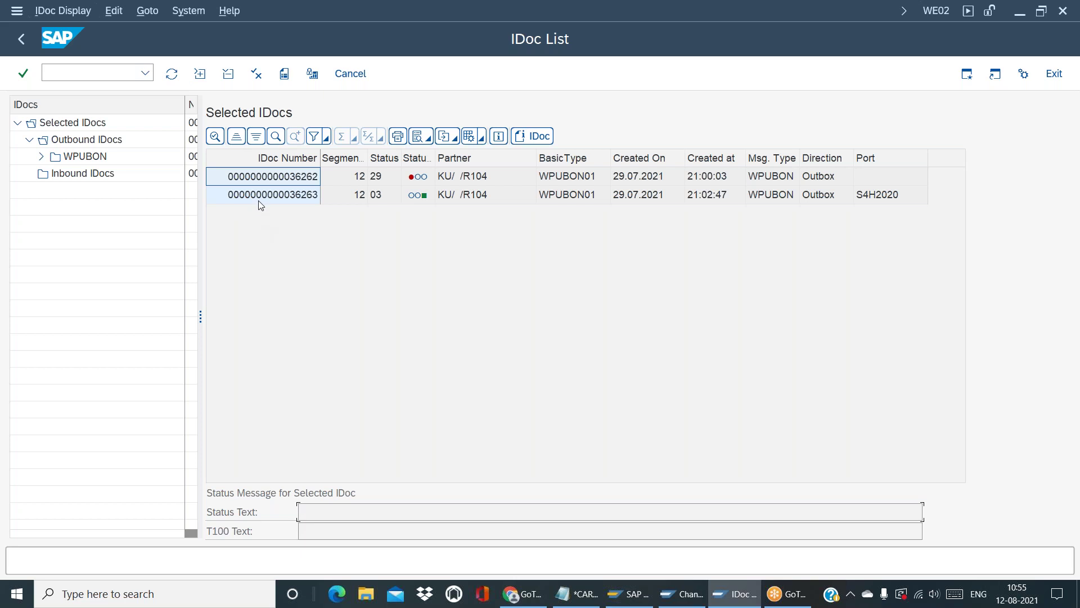
{"action": "left_click", "coordinate": [258, 195]}
{"action": "double_click", "coordinate": [275, 195]}
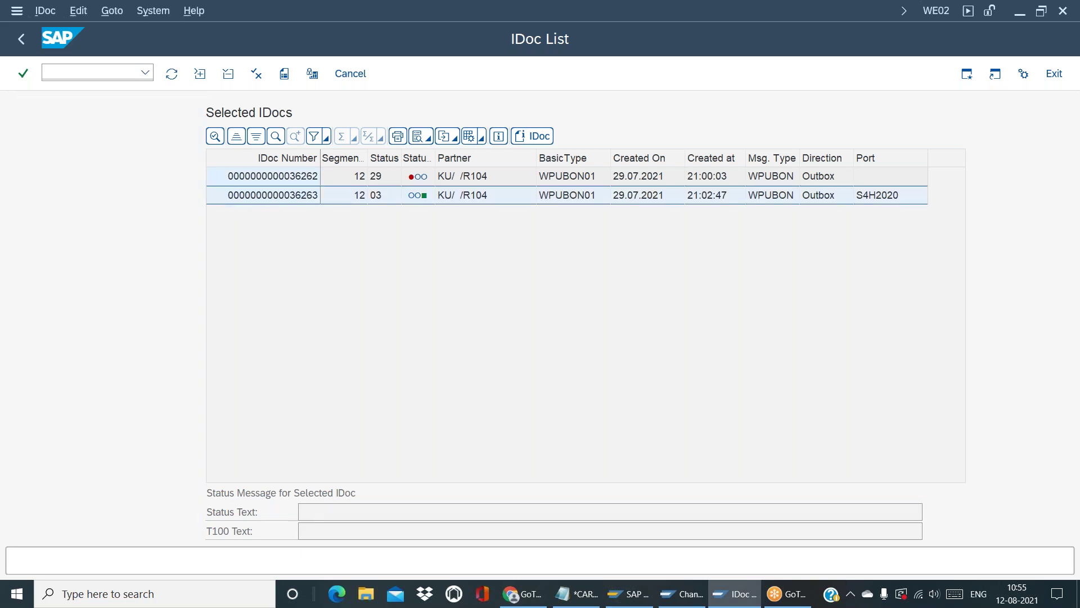
{"action": "left_click", "coordinate": [30, 157]}
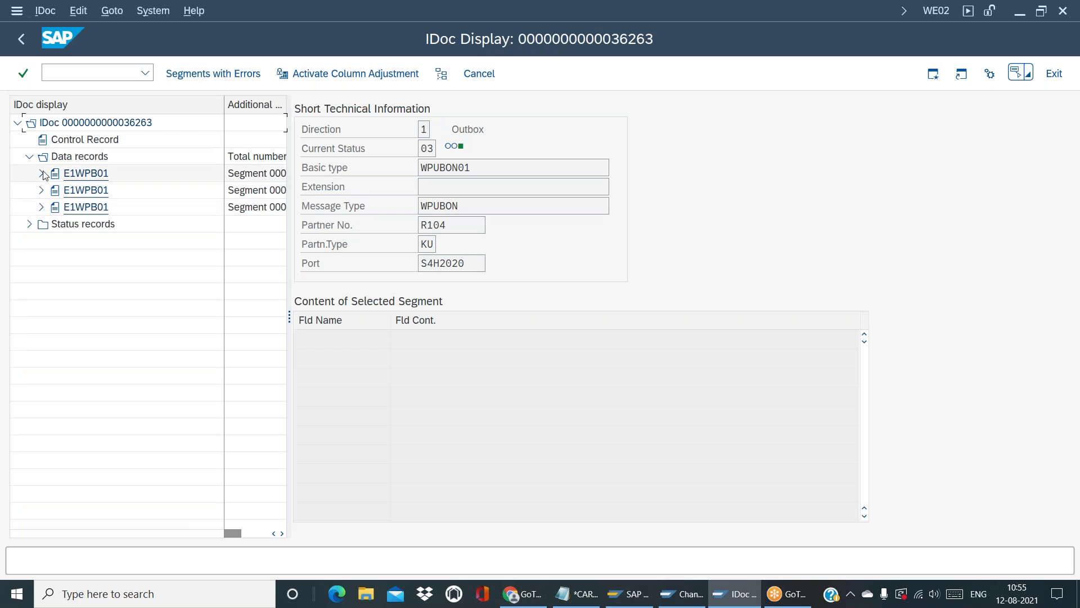
{"action": "left_click", "coordinate": [43, 173]}
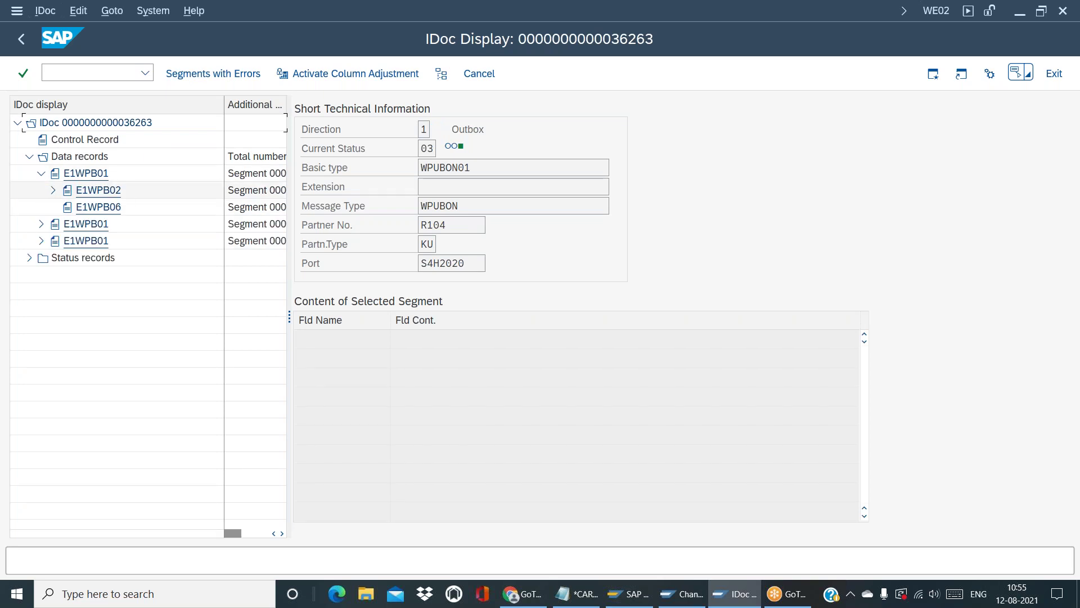
Highlight condition PN10 in segment E1WPB03, then the matching PN10 sales price condition in Maintain profiles
{"action": "left_click", "coordinate": [108, 194]}
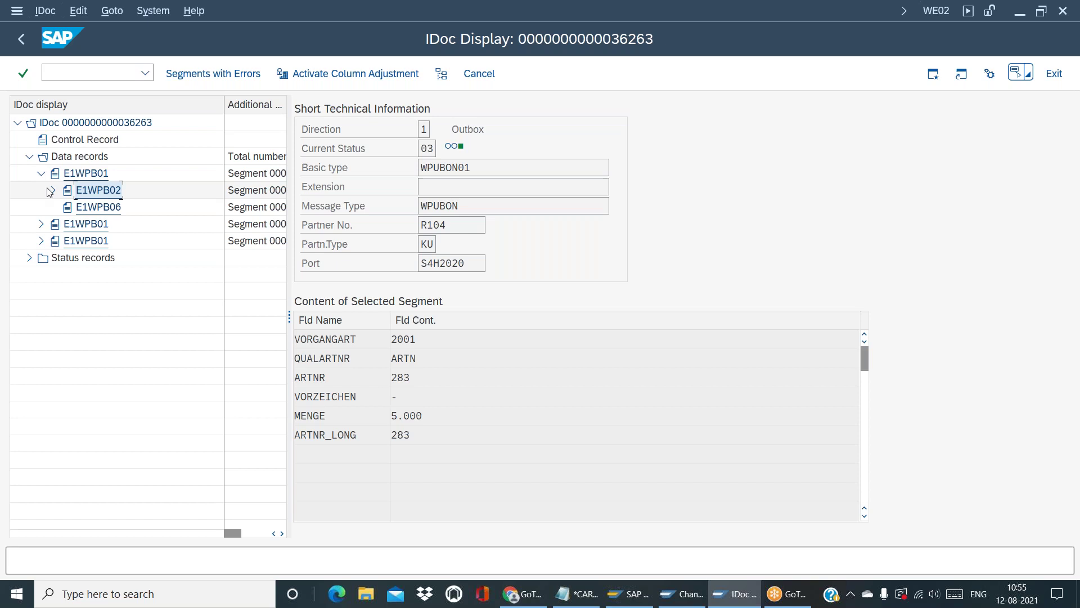
{"action": "left_click", "coordinate": [53, 191]}
{"action": "left_click", "coordinate": [108, 207]}
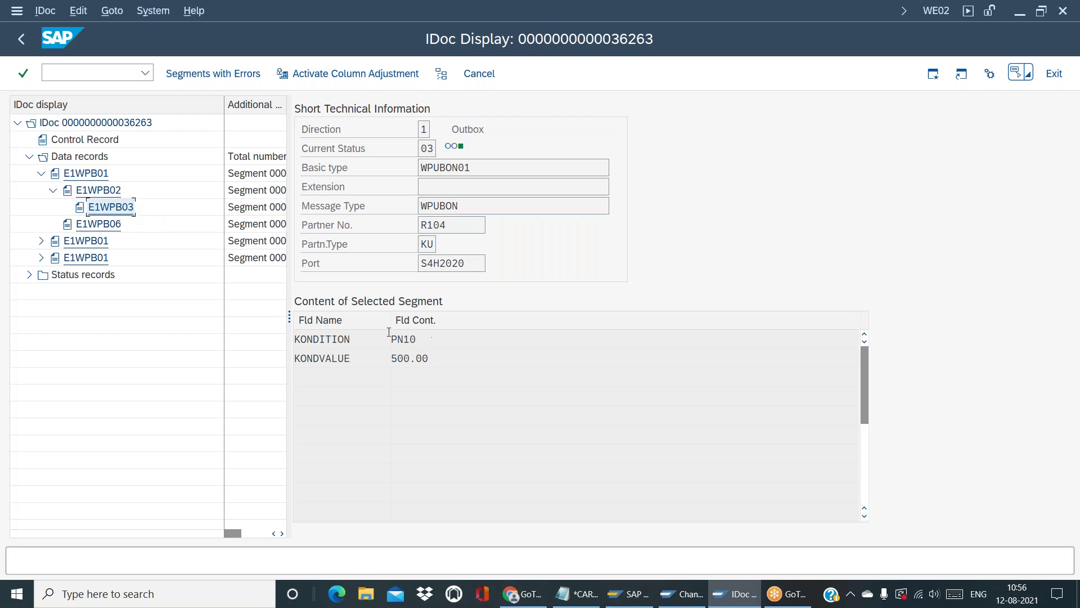
{"action": "double_click", "coordinate": [371, 338]}
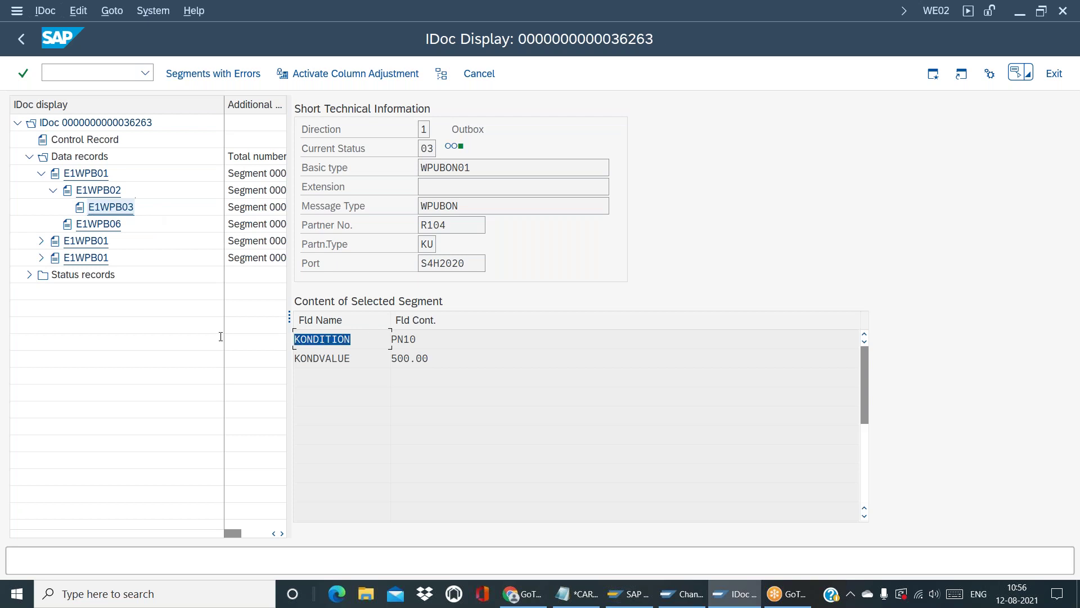
{"action": "double_click", "coordinate": [422, 338]}
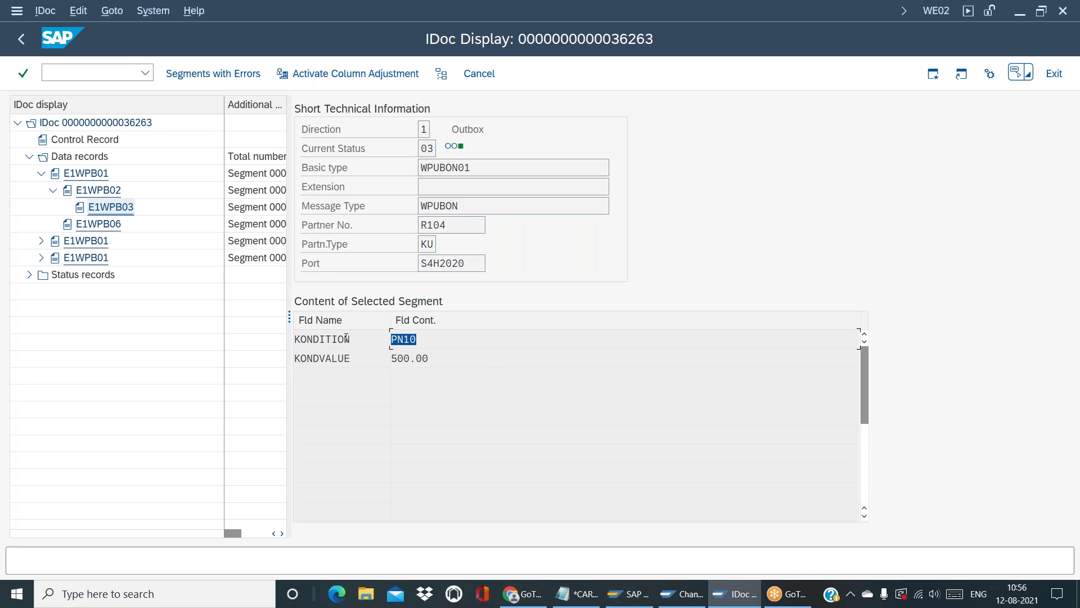
{"action": "key", "text": "alt+Tab"}
{"action": "left_click_drag", "start_coordinate": [151, 293], "coordinate": [231, 295]}
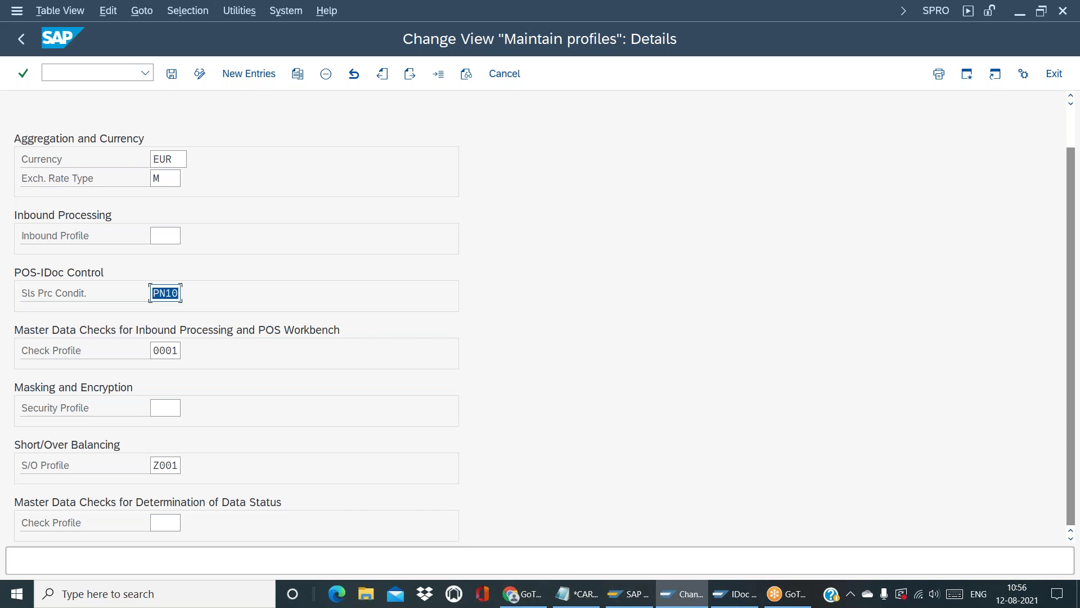
Compare PN10 between the IDoc display and Maintain profiles, then return to the IDoc list
{"action": "key", "text": "alt+Tab"}
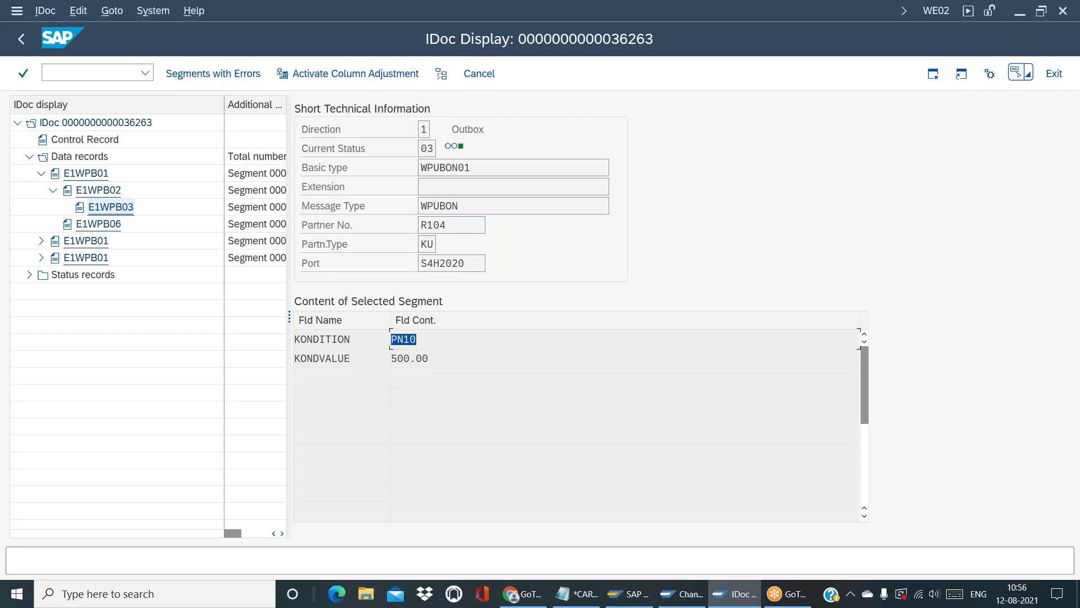
{"action": "key", "text": "alt+Tab"}
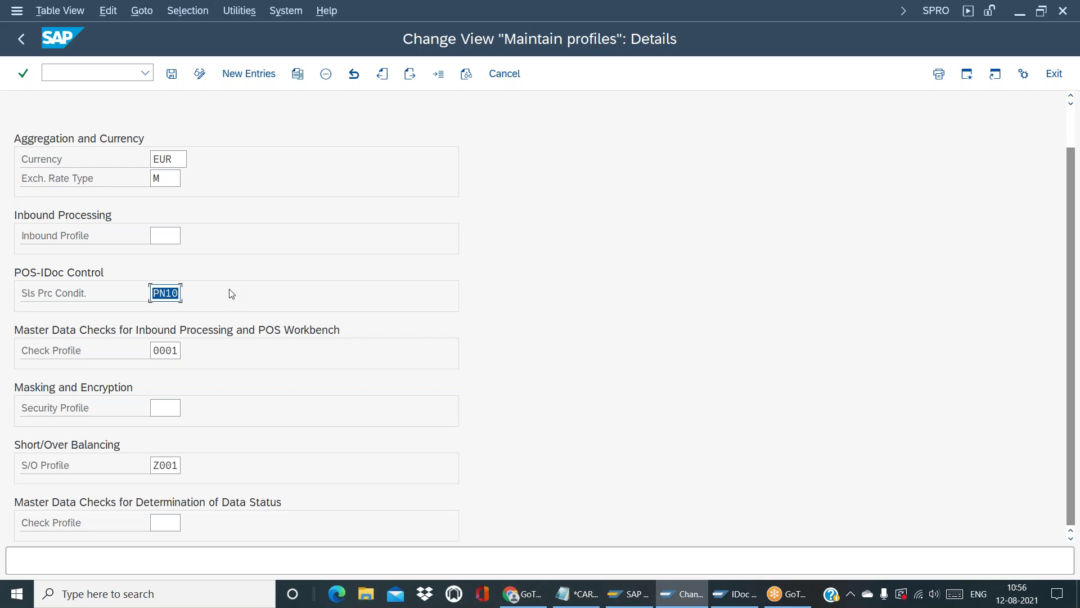
{"action": "key", "text": "alt+Tab"}
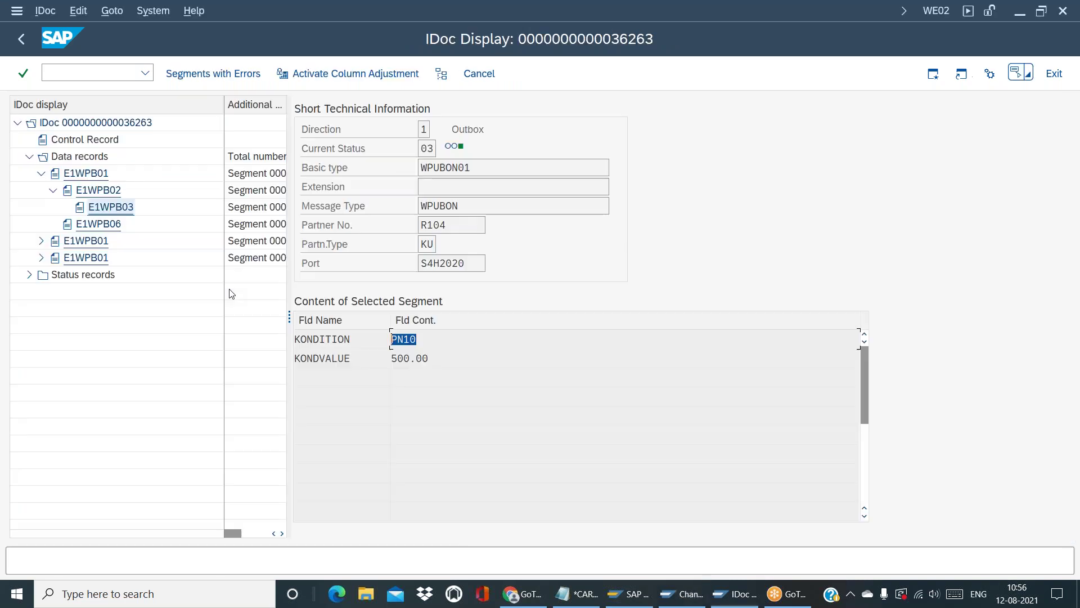
{"action": "left_click", "coordinate": [477, 342]}
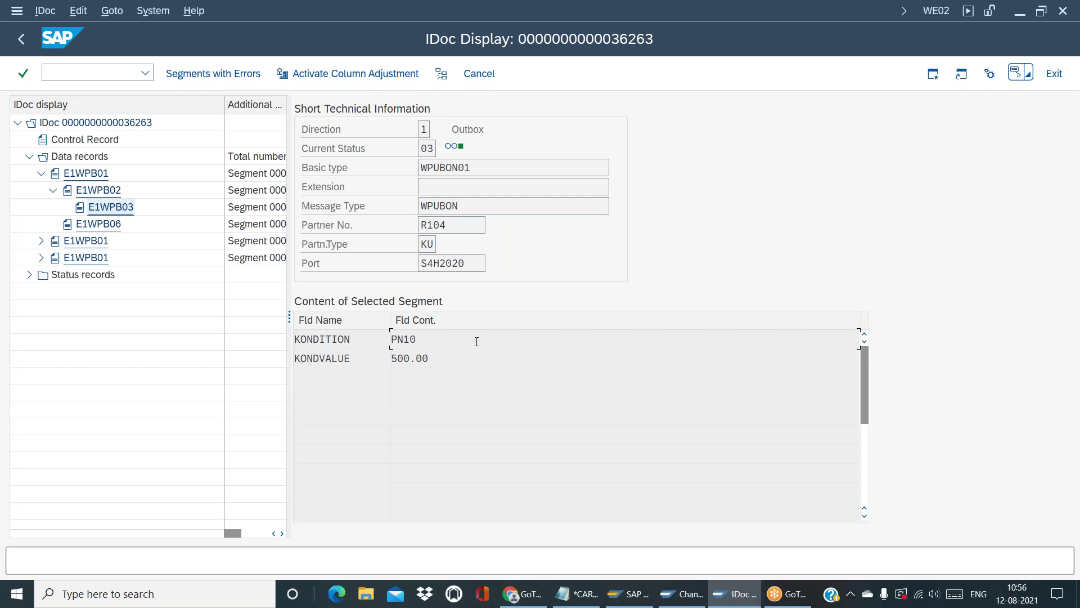
{"action": "left_click_drag", "start_coordinate": [447, 342], "coordinate": [311, 332]}
{"action": "key", "text": "alt+Tab"}
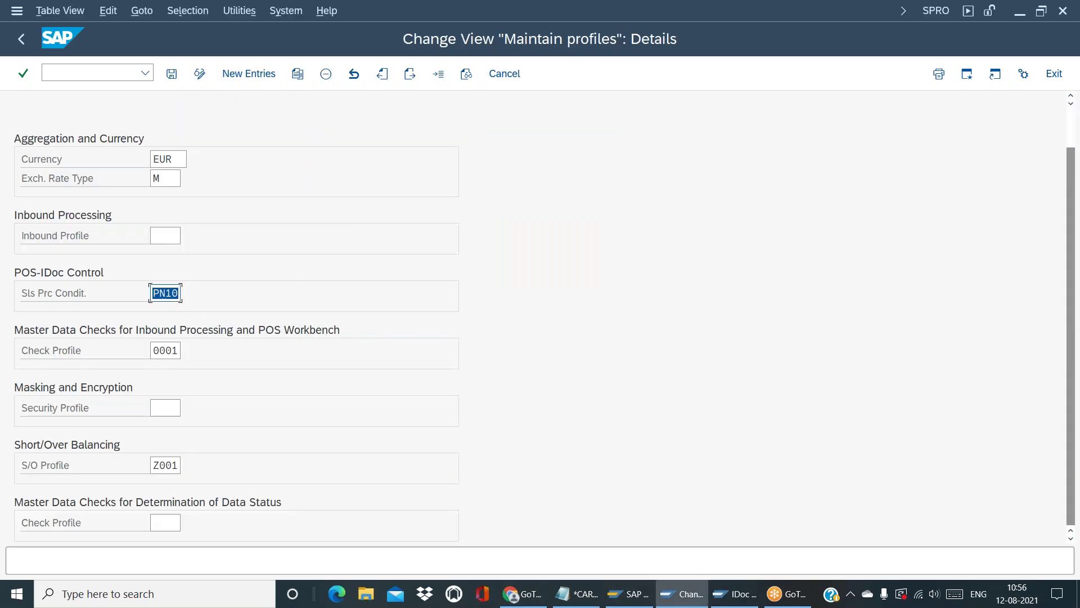
{"action": "left_click", "coordinate": [152, 294]}
{"action": "key", "text": "alt+Tab"}
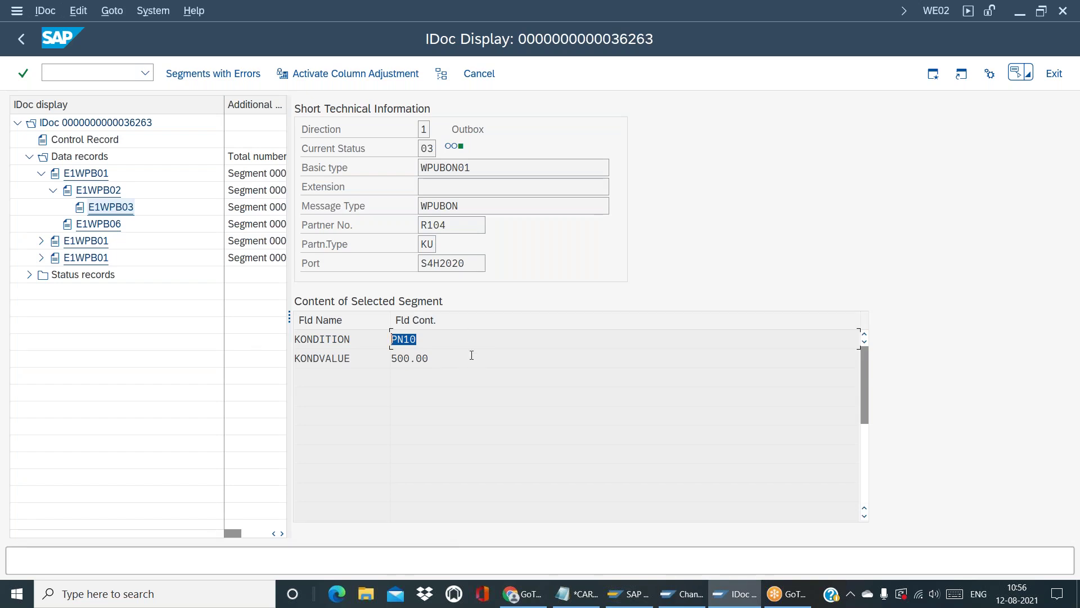
{"action": "left_click", "coordinate": [450, 345]}
{"action": "left_click", "coordinate": [29, 41]}
Rerun the IDoc selection, reopen IDoc 36263 with its second E1WPB01 segment expanded, then switch to Maintain profiles
{"action": "left_click", "coordinate": [29, 42]}
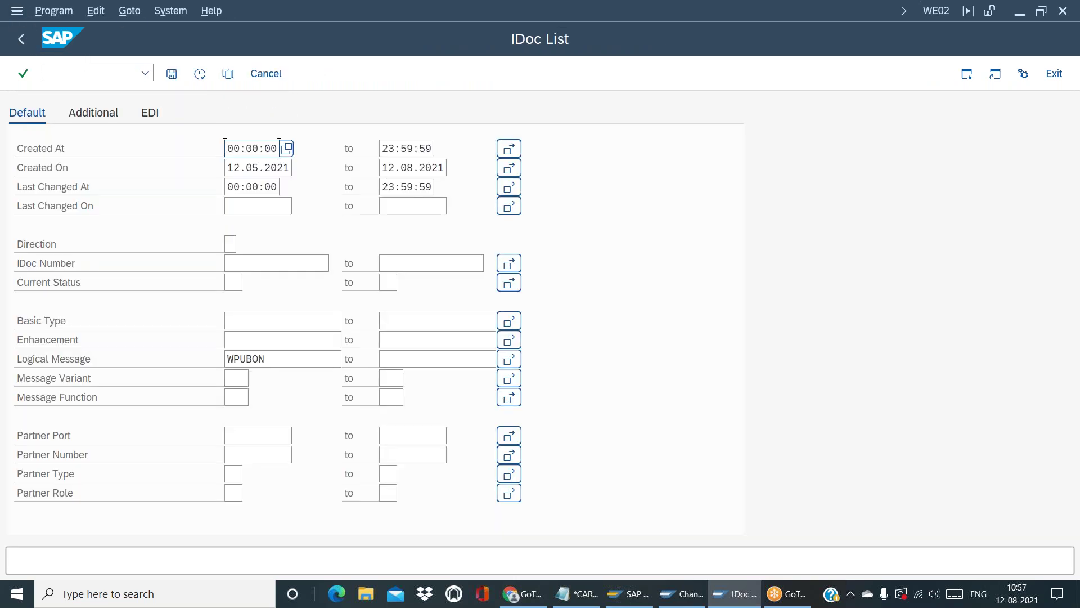
{"action": "left_click", "coordinate": [204, 81]}
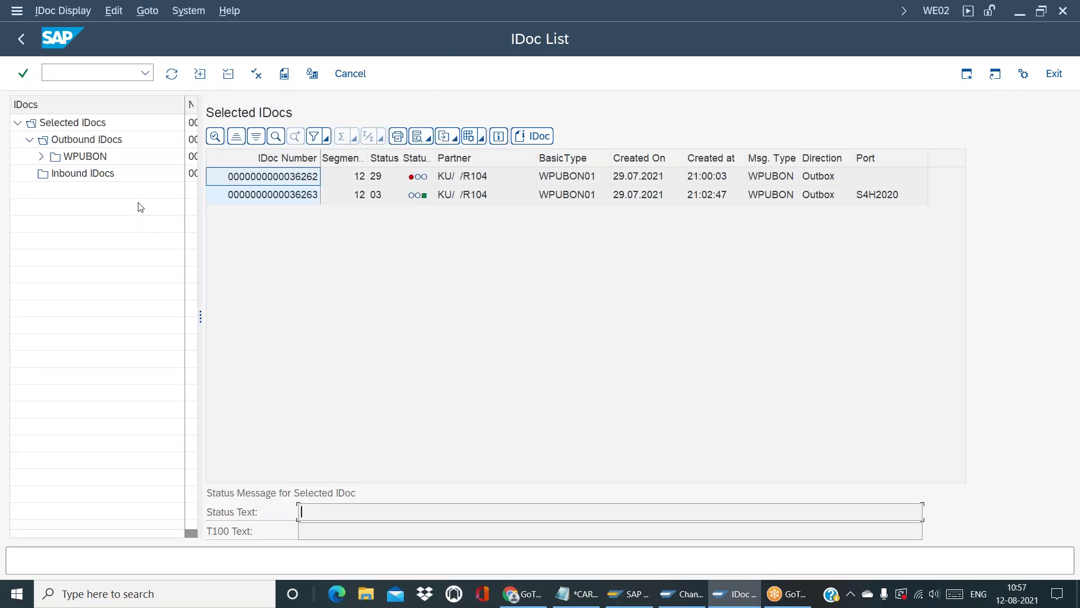
{"action": "double_click", "coordinate": [287, 194]}
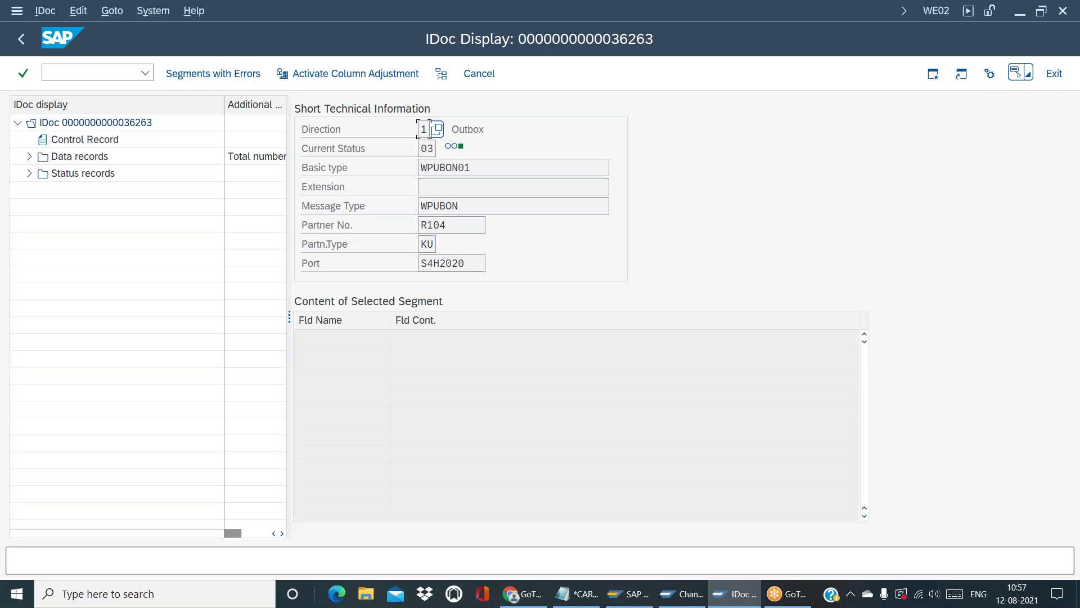
{"action": "left_click", "coordinate": [29, 156]}
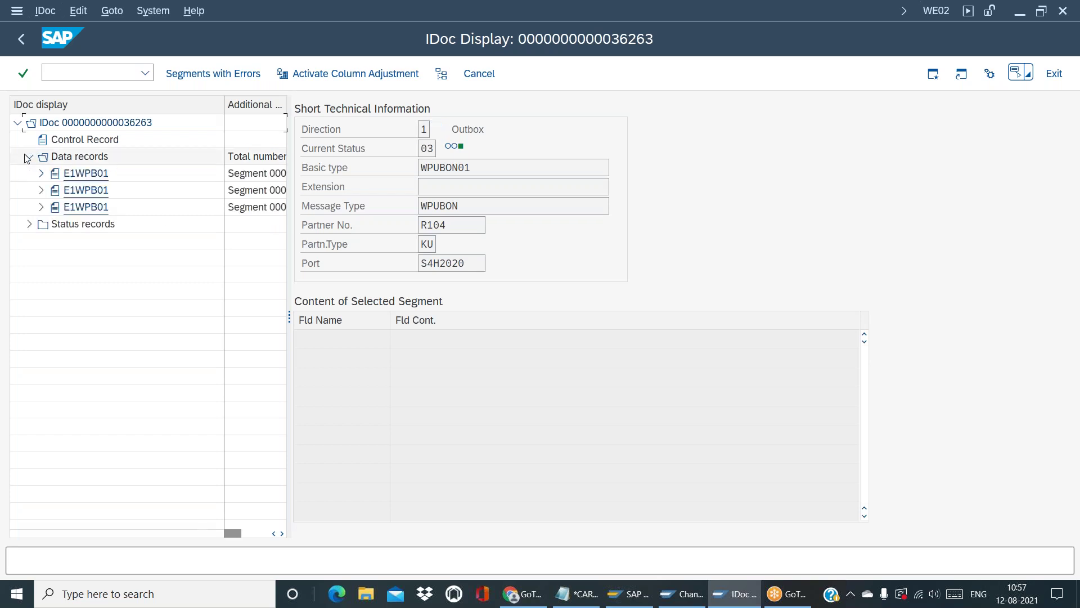
{"action": "left_click", "coordinate": [41, 190]}
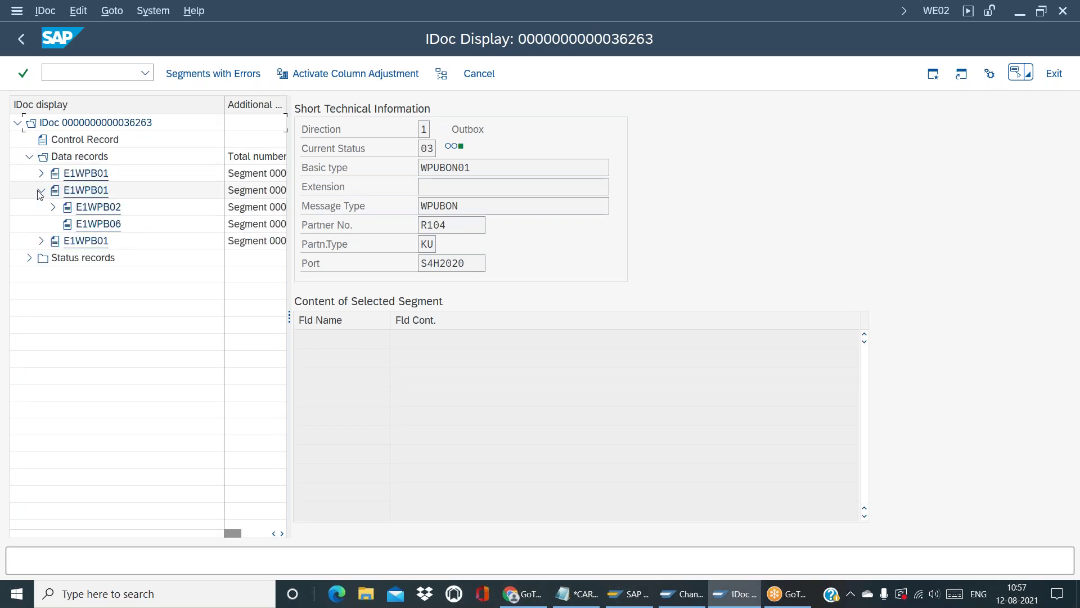
{"action": "key", "text": "alt+Tab"}
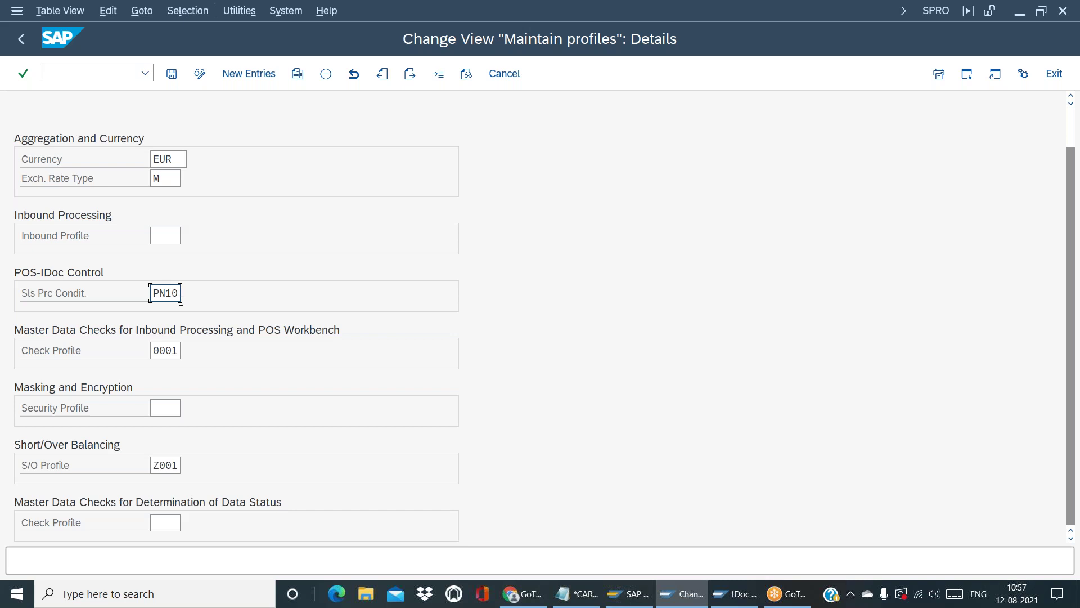
Check the profile's Check Profile value 0001, then return to the IDoc 36263 display
{"action": "left_click", "coordinate": [180, 350]}
{"action": "left_click", "coordinate": [735, 598]}
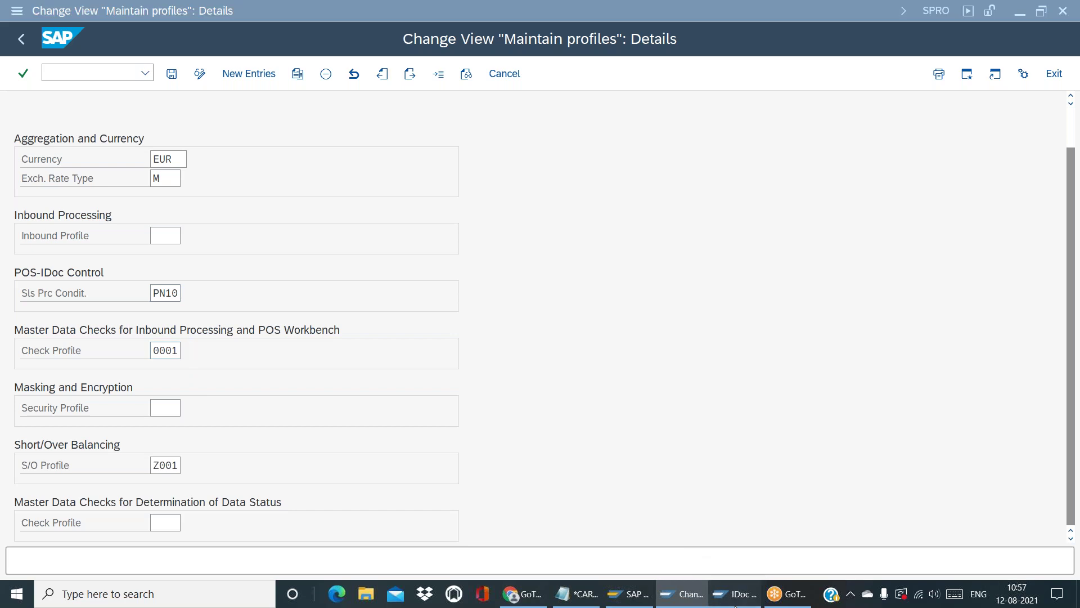
{"action": "left_click", "coordinate": [145, 72]}
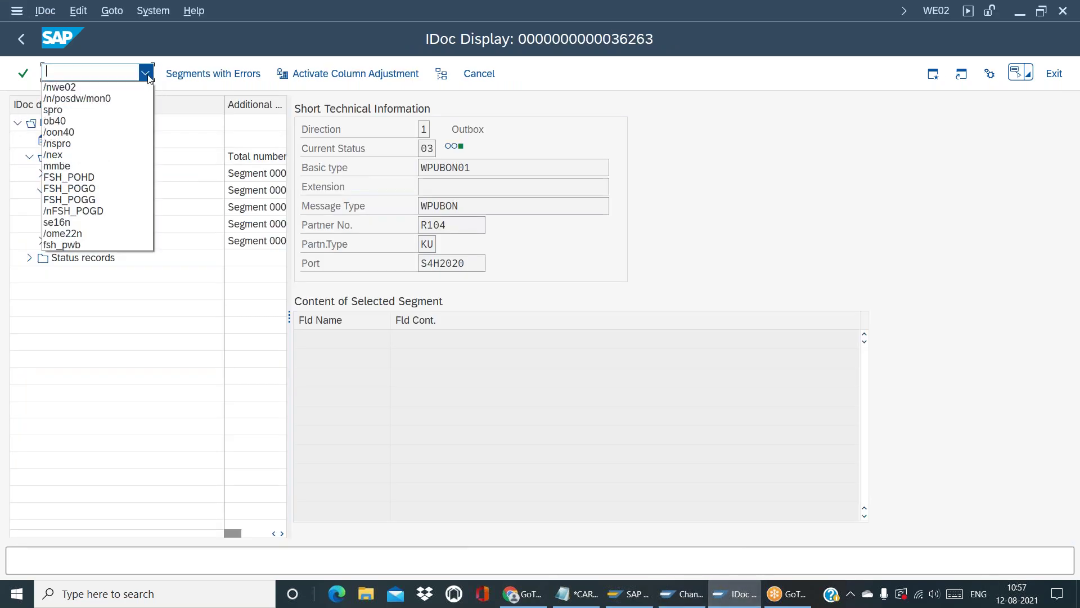
Start /n/posdw/mon0 from the command field history to reach the POS Workbench selection
{"action": "left_click", "coordinate": [110, 87]}
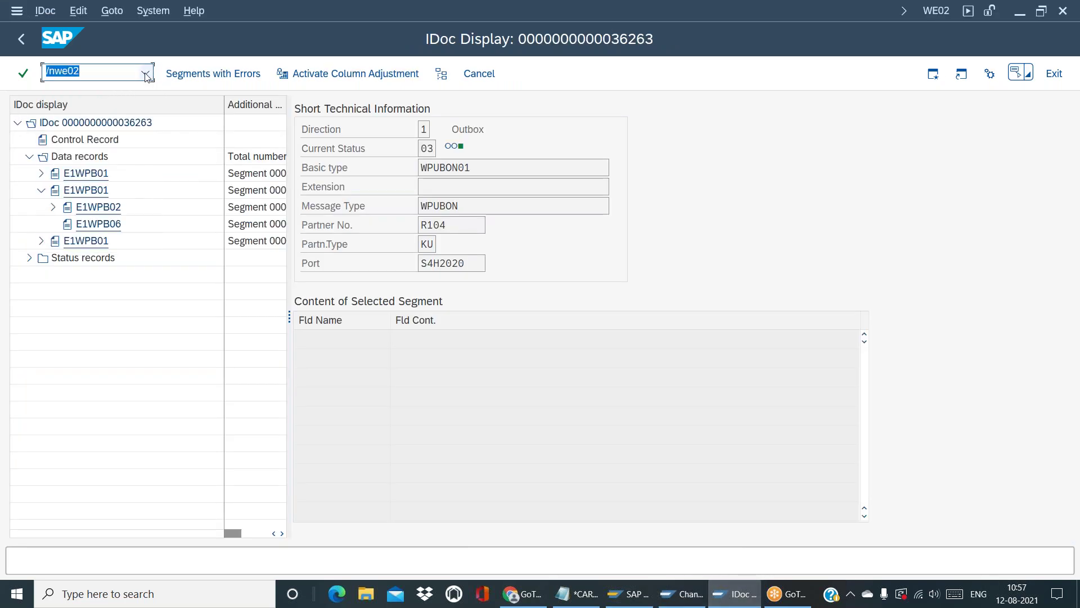
{"action": "left_click", "coordinate": [147, 73]}
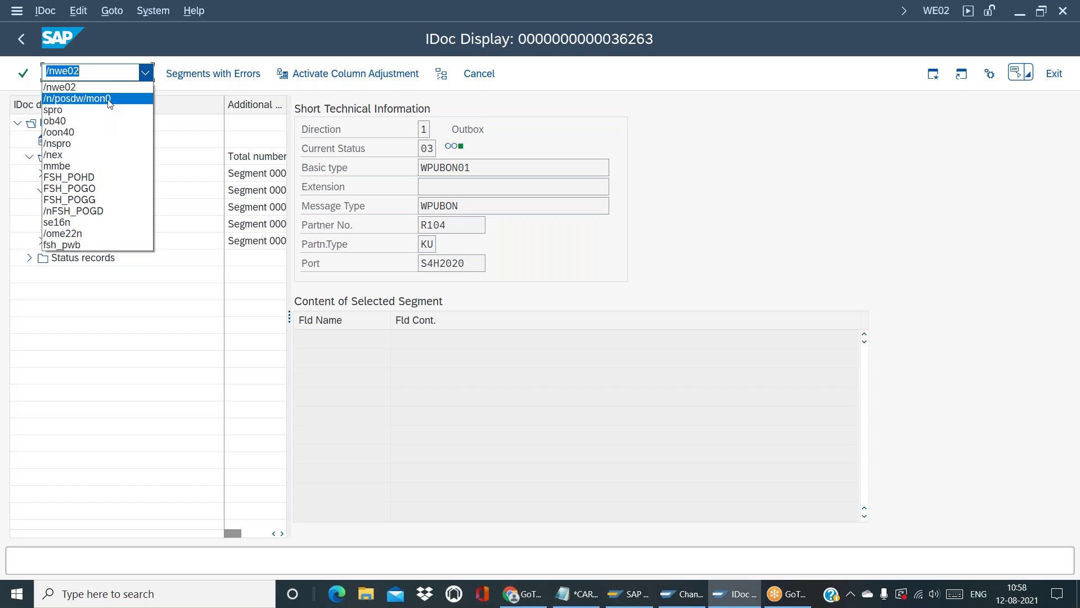
{"action": "left_click", "coordinate": [110, 101]}
{"action": "key", "text": "Return"}
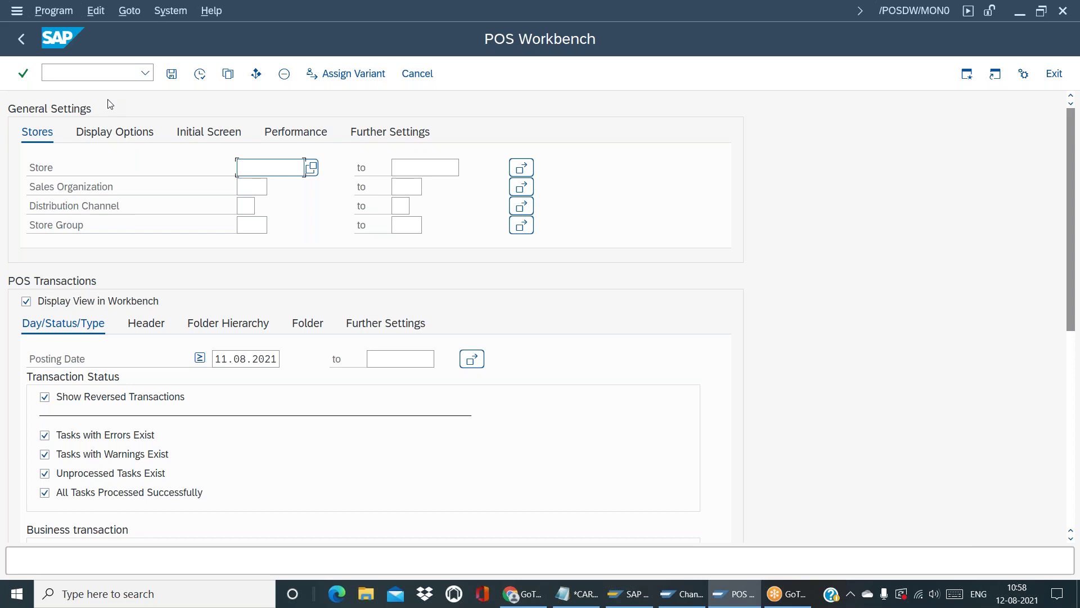
Copy R104's 11.08.2021 Sales Movement transaction 5 in the POS Workbench and open the copy
{"action": "left_click", "coordinate": [199, 78]}
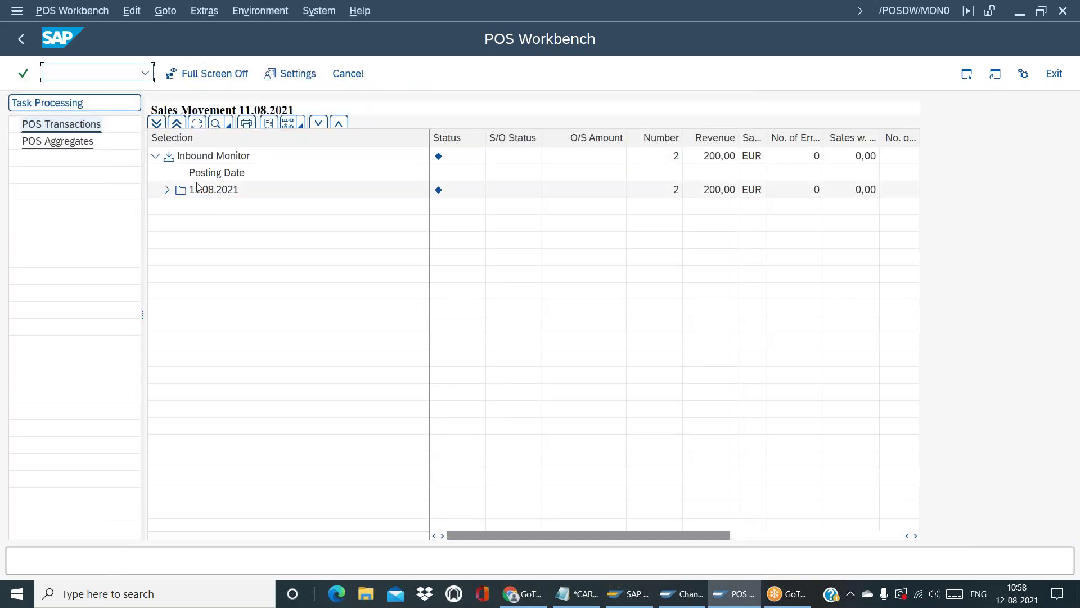
{"action": "left_click", "coordinate": [166, 190]}
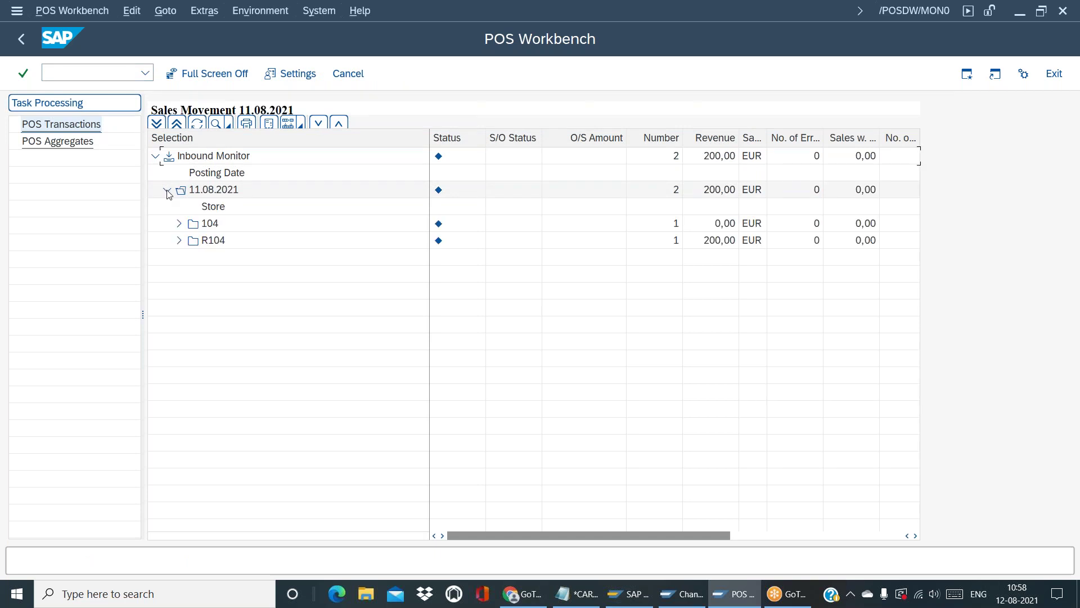
{"action": "left_click", "coordinate": [180, 242]}
{"action": "left_click", "coordinate": [288, 276]}
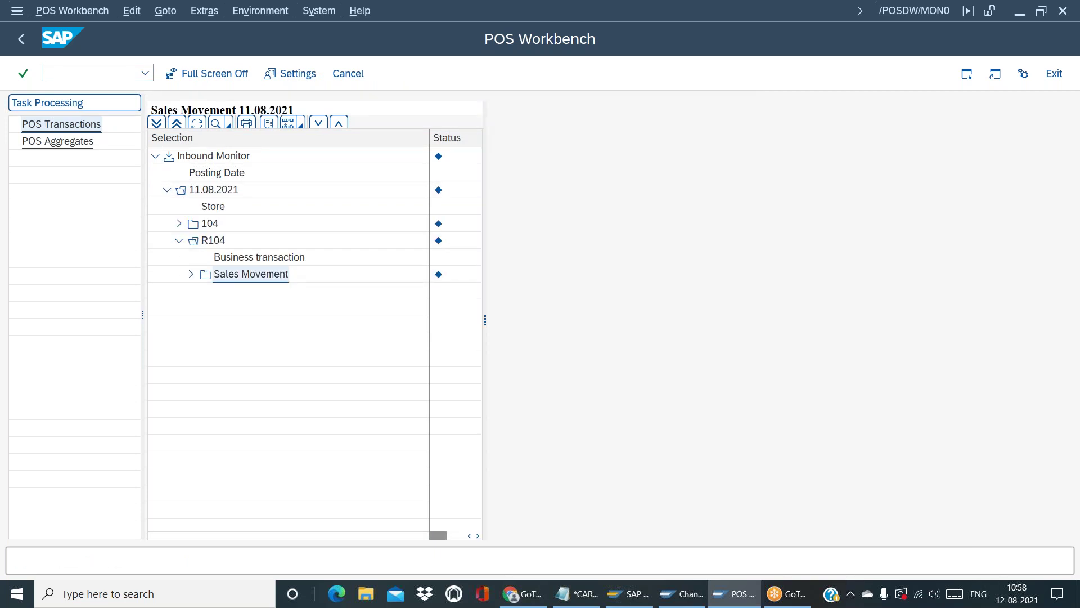
{"action": "left_click", "coordinate": [496, 224]}
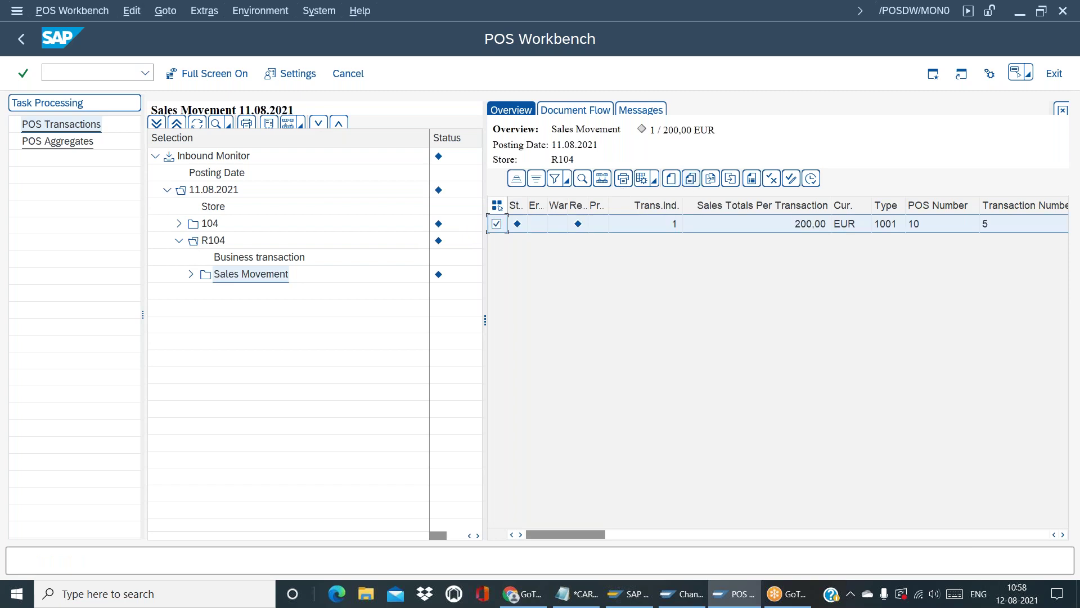
{"action": "left_click", "coordinate": [672, 179]}
{"action": "double_click", "coordinate": [497, 224]}
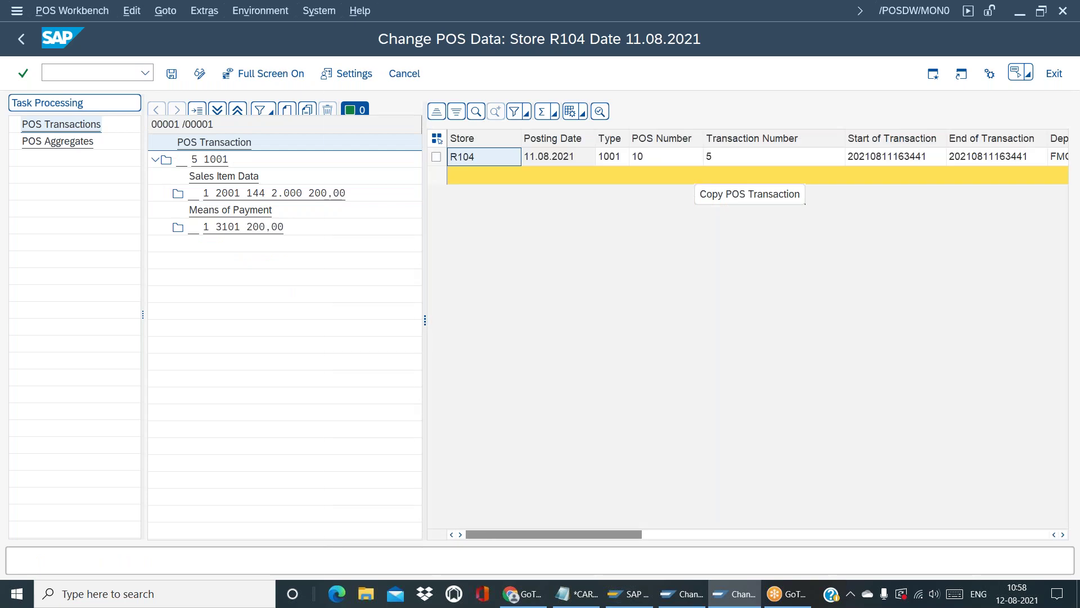
{"action": "left_click", "coordinate": [274, 193]}
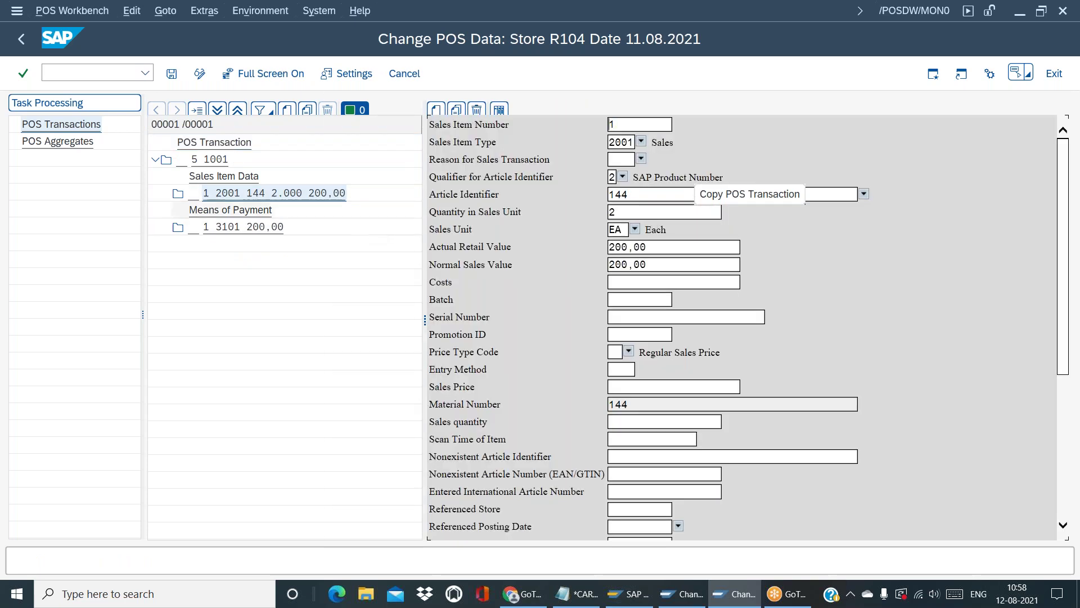
{"action": "left_click", "coordinate": [610, 142]}
{"action": "left_click_drag", "start_coordinate": [612, 143], "coordinate": [634, 143]}
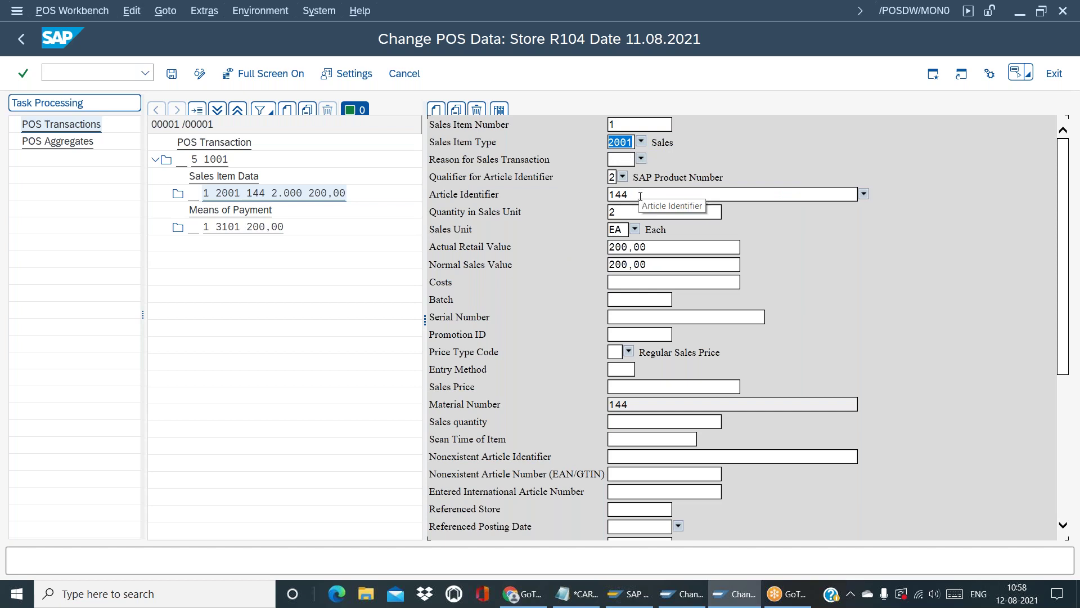
{"action": "left_click_drag", "start_coordinate": [642, 195], "coordinate": [439, 180]}
{"action": "type", "text": "9"}
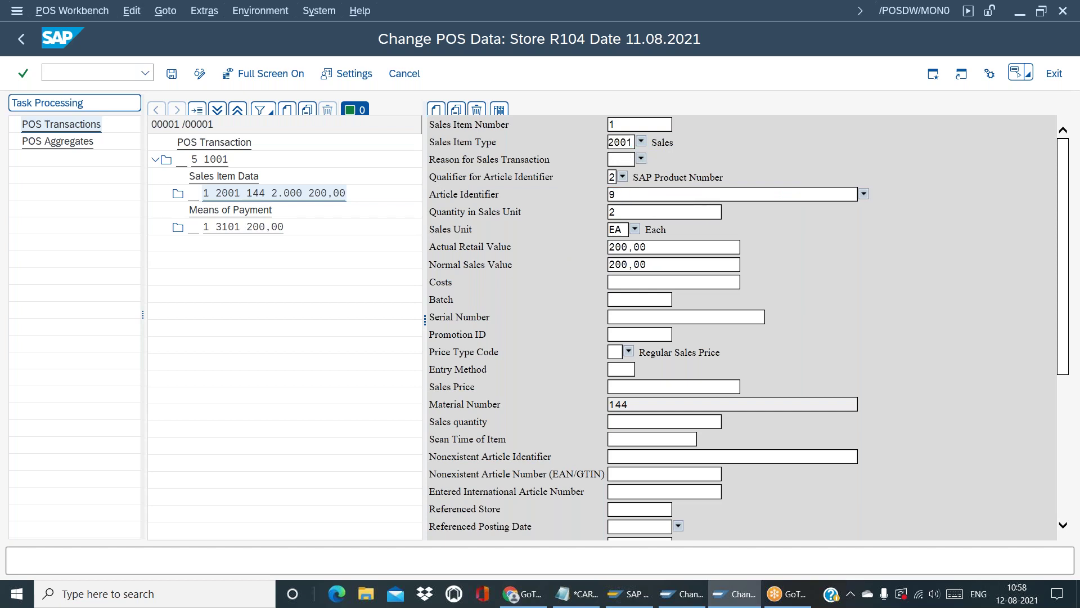
{"action": "type", "text": "999999999999"}
{"action": "key", "text": "Return"}
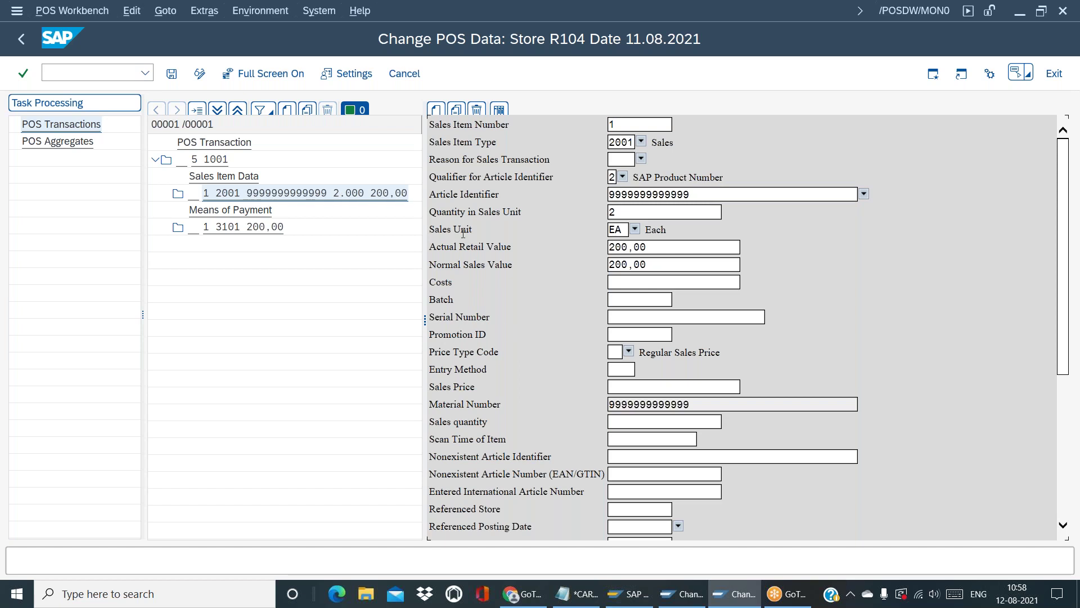
{"action": "key", "text": "Return"}
Return from the Y001 Maintain profiles window to the implementation guide tree
{"action": "key", "text": "alt+Tab"}
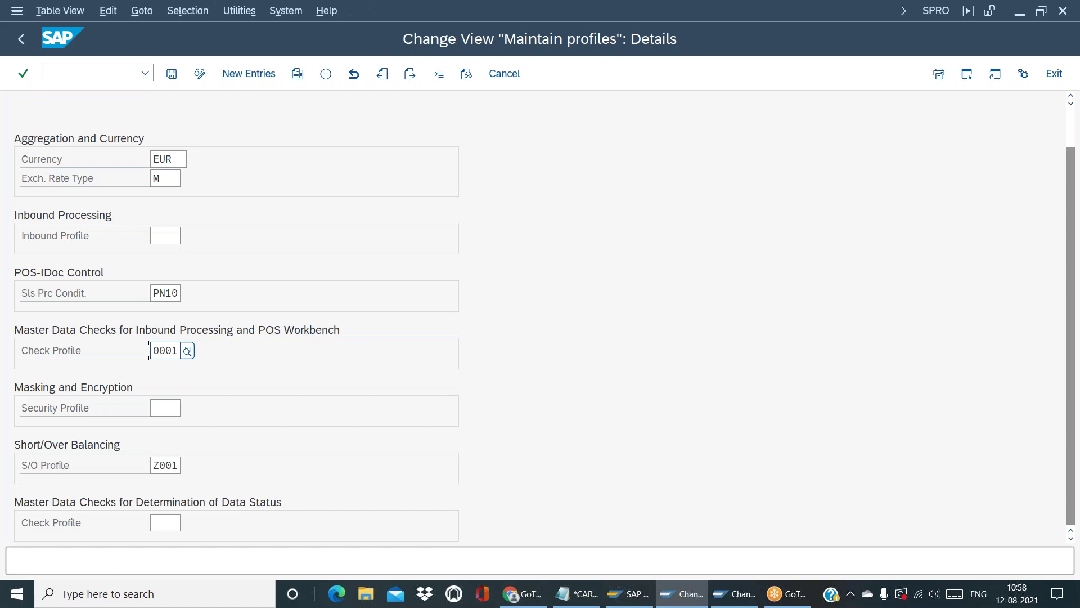
{"action": "key", "text": "shift+Tab"}
{"action": "left_click", "coordinate": [175, 350]}
{"action": "key", "text": "alt+Tab"}
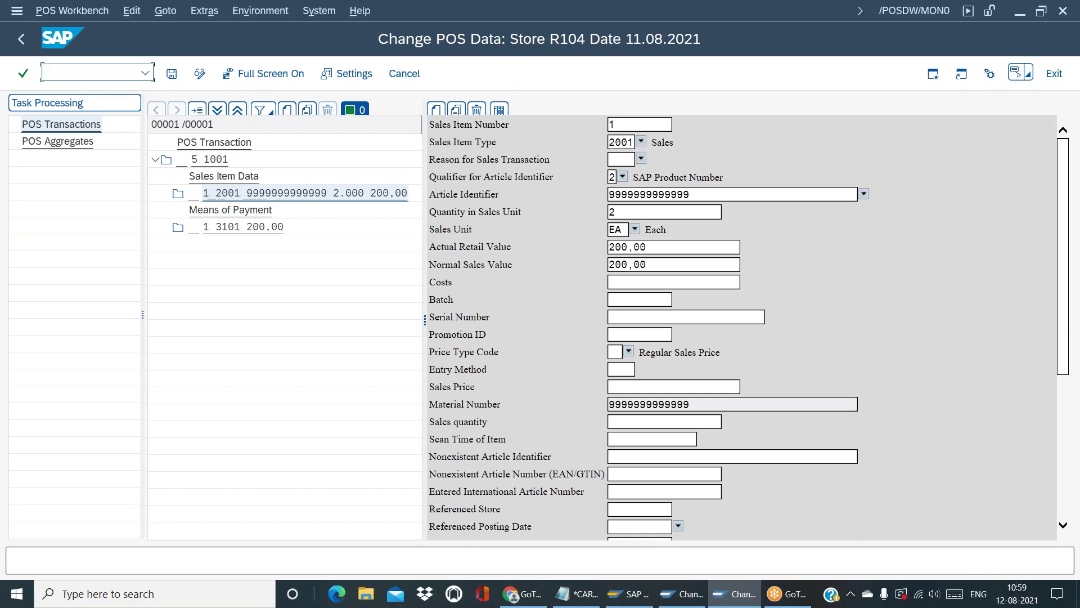
{"action": "key", "text": "alt+Tab"}
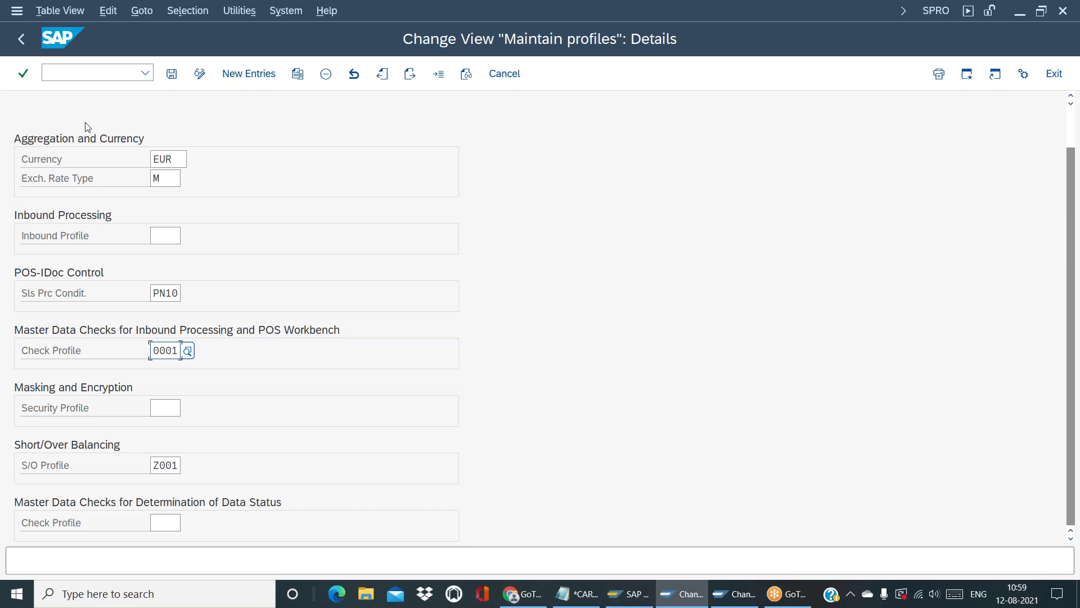
{"action": "left_click", "coordinate": [22, 42]}
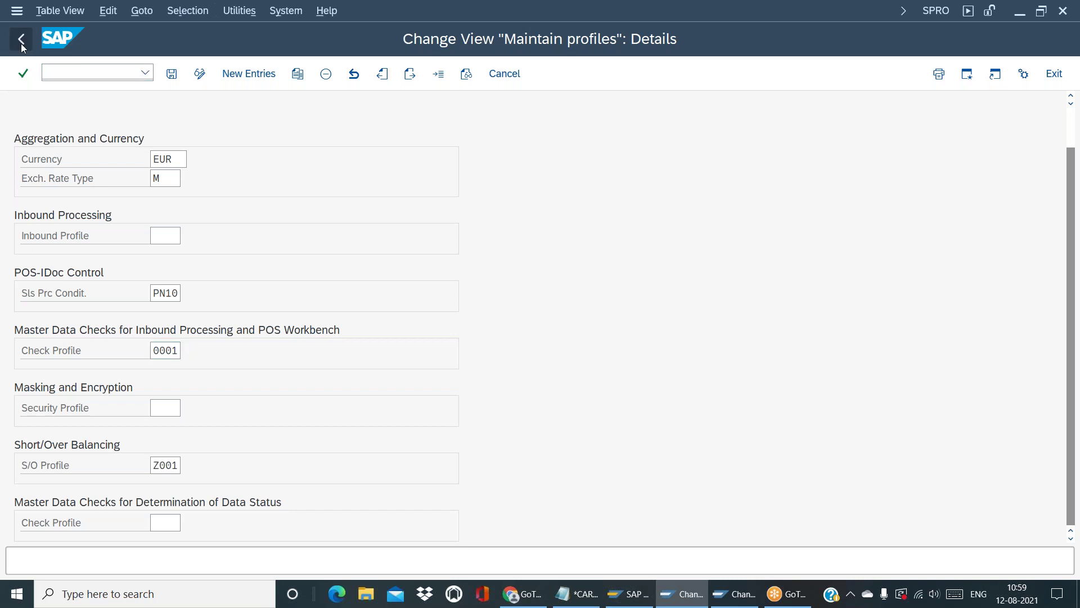
{"action": "left_click", "coordinate": [22, 39]}
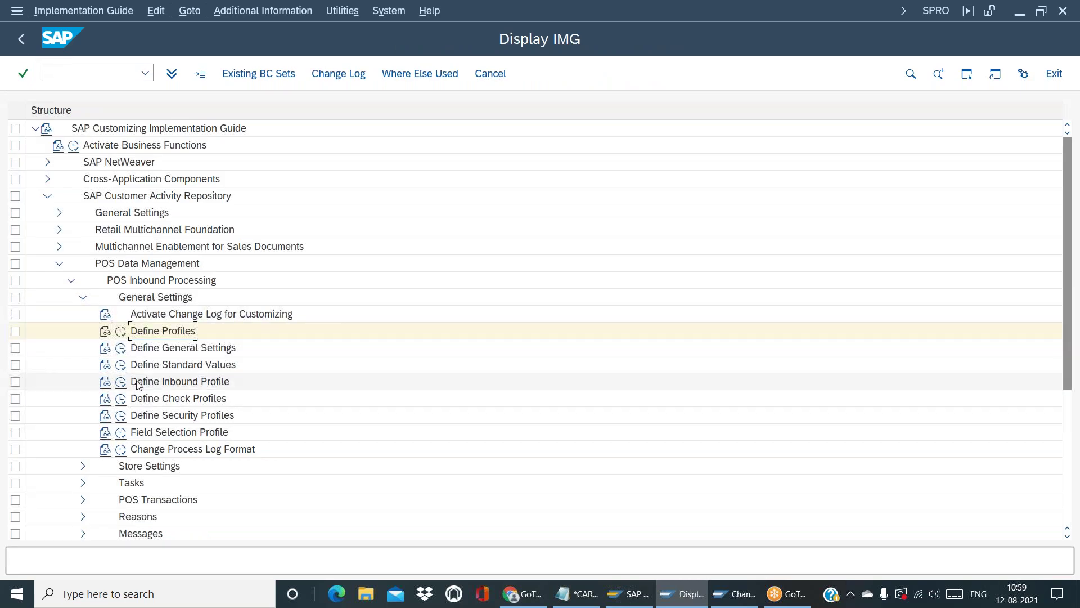
Open Define Check Profiles and inspect profile 0001's filters 1000, 1001, 2001 and 2003
{"action": "left_click", "coordinate": [121, 400]}
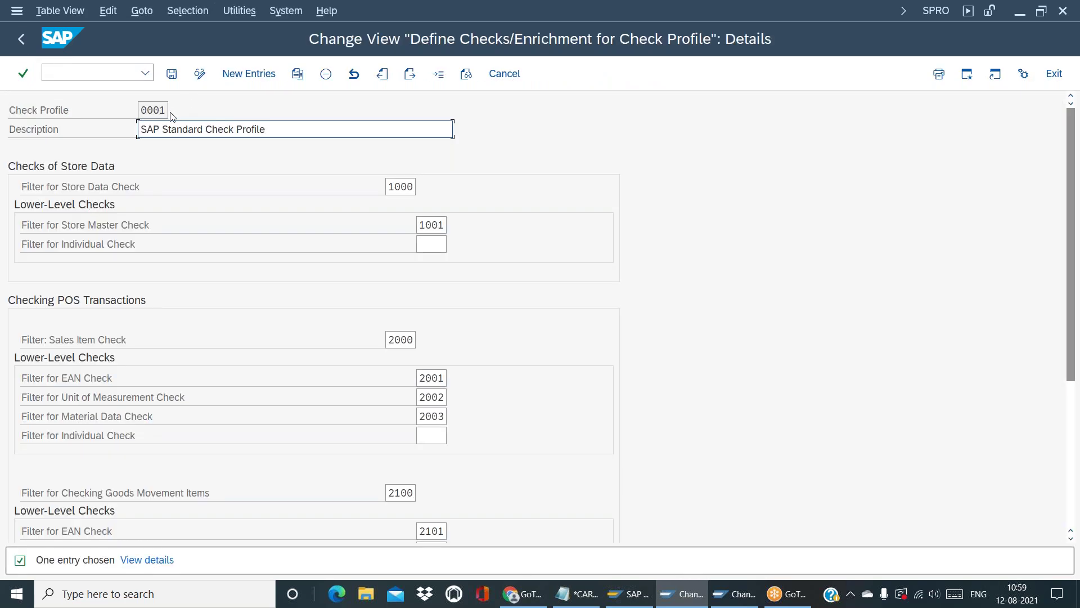
{"action": "left_click", "coordinate": [405, 189]}
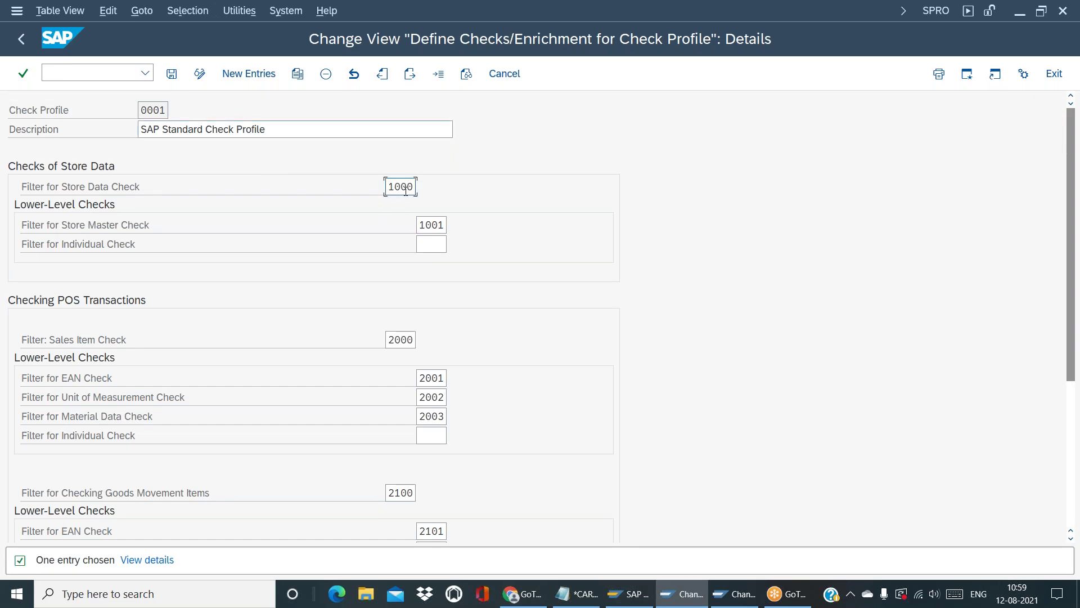
{"action": "left_click", "coordinate": [445, 226]}
{"action": "left_click", "coordinate": [412, 341]}
{"action": "left_click", "coordinate": [445, 381]}
{"action": "left_click", "coordinate": [448, 399]}
{"action": "left_click", "coordinate": [445, 419]}
Review filters 2002, 2001, 2003, 1001 and 2000, then return to the check profile list
{"action": "left_click", "coordinate": [435, 399]}
{"action": "left_click", "coordinate": [433, 378]}
{"action": "left_click", "coordinate": [433, 399]}
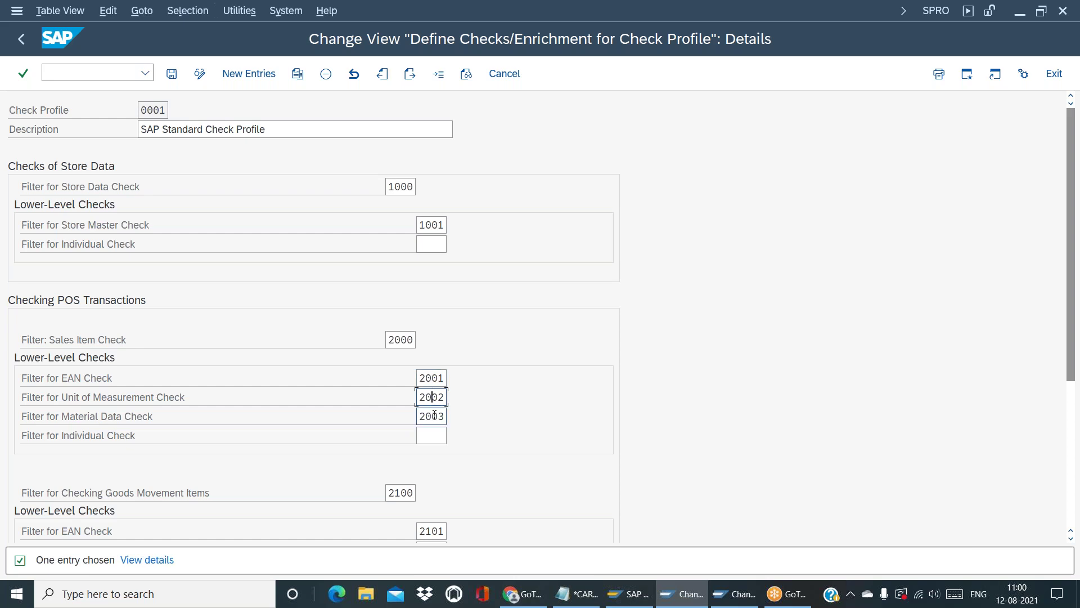
{"action": "left_click", "coordinate": [436, 415]}
{"action": "left_click", "coordinate": [442, 225]}
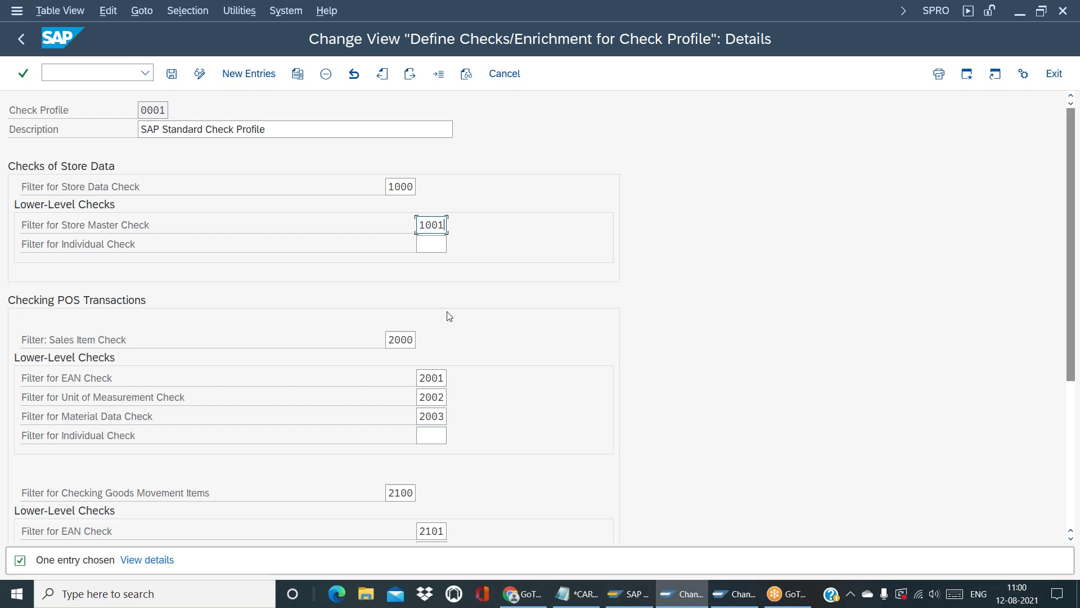
{"action": "left_click", "coordinate": [409, 339]}
{"action": "left_click", "coordinate": [1072, 502]}
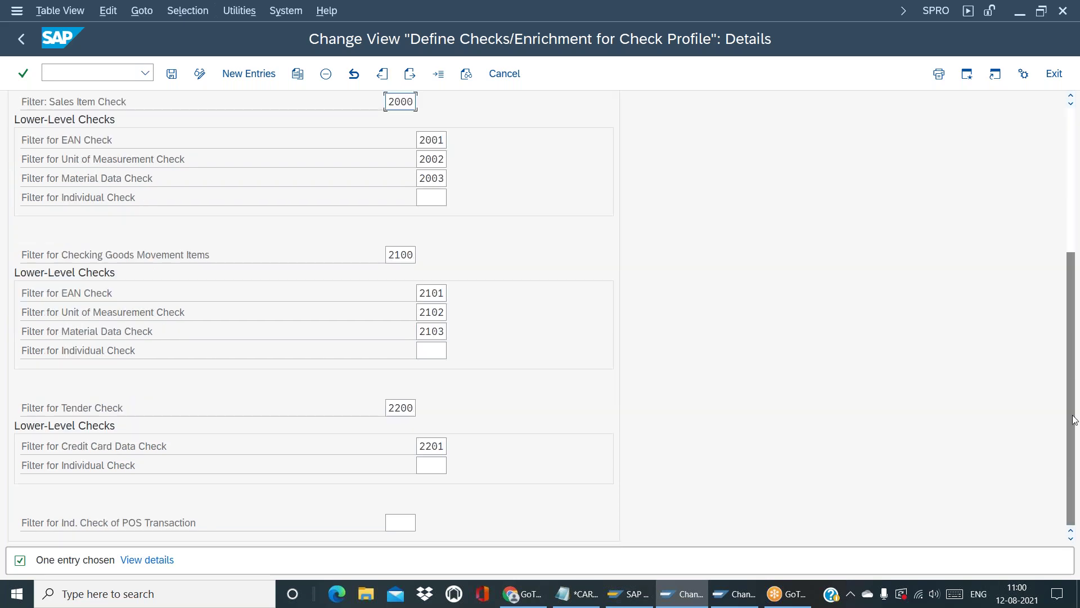
{"action": "left_click", "coordinate": [1070, 243]}
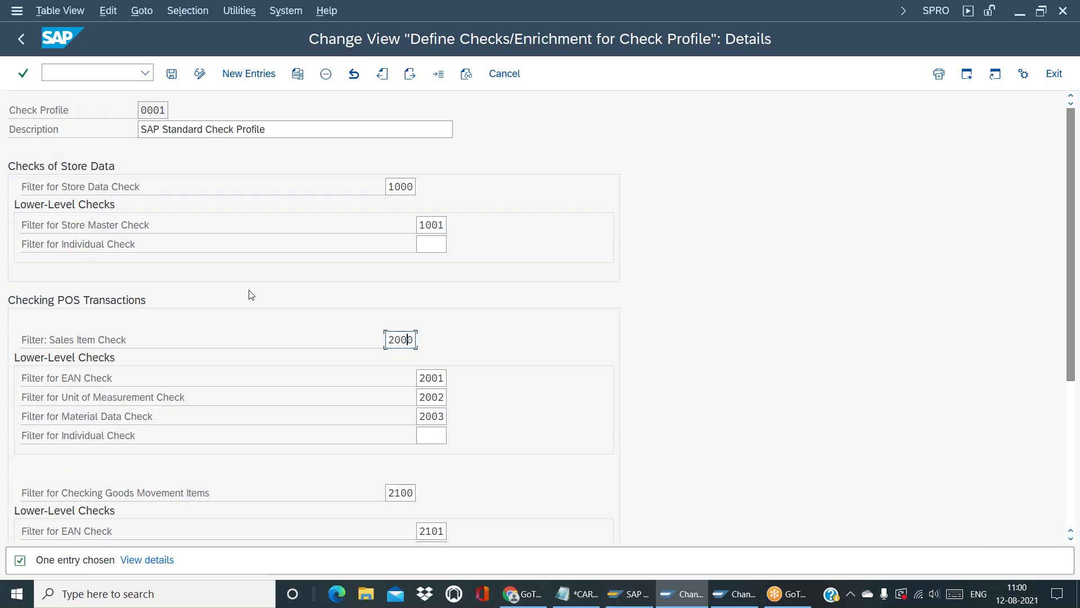
{"action": "left_click", "coordinate": [444, 225]}
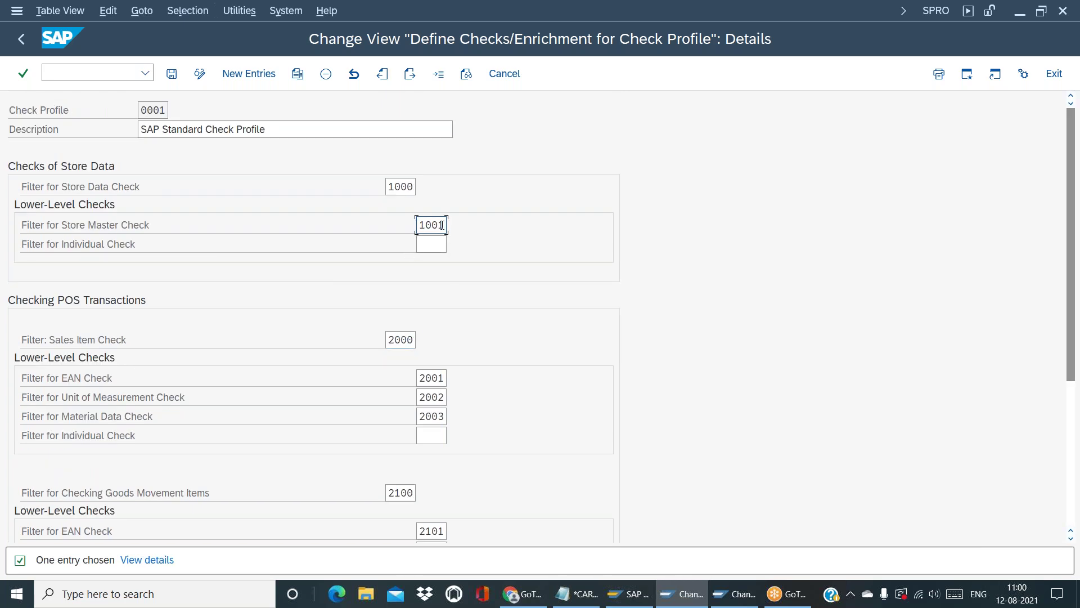
{"action": "left_click", "coordinate": [21, 39]}
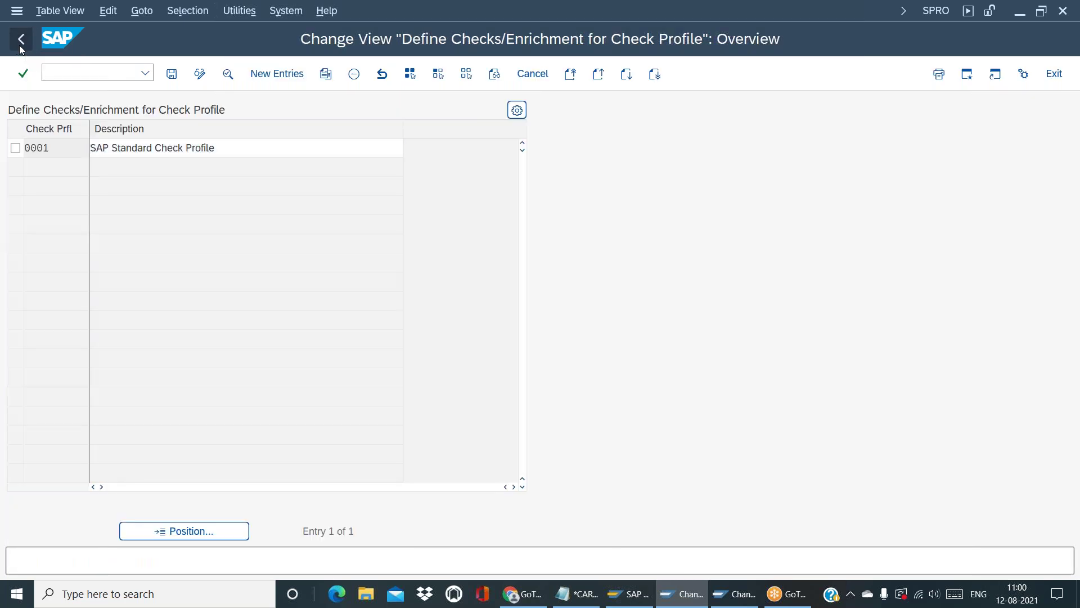
{"action": "key", "text": "F3"}
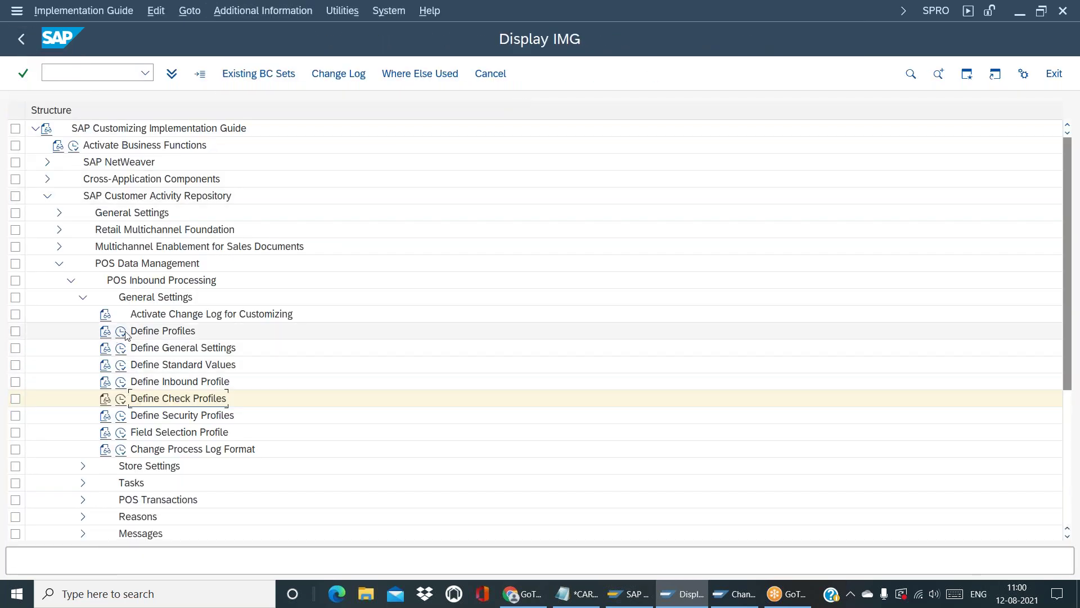
Review profile Y001's details down to its S/O Profile, then return to R104's POS data editor
{"action": "left_click", "coordinate": [122, 332]}
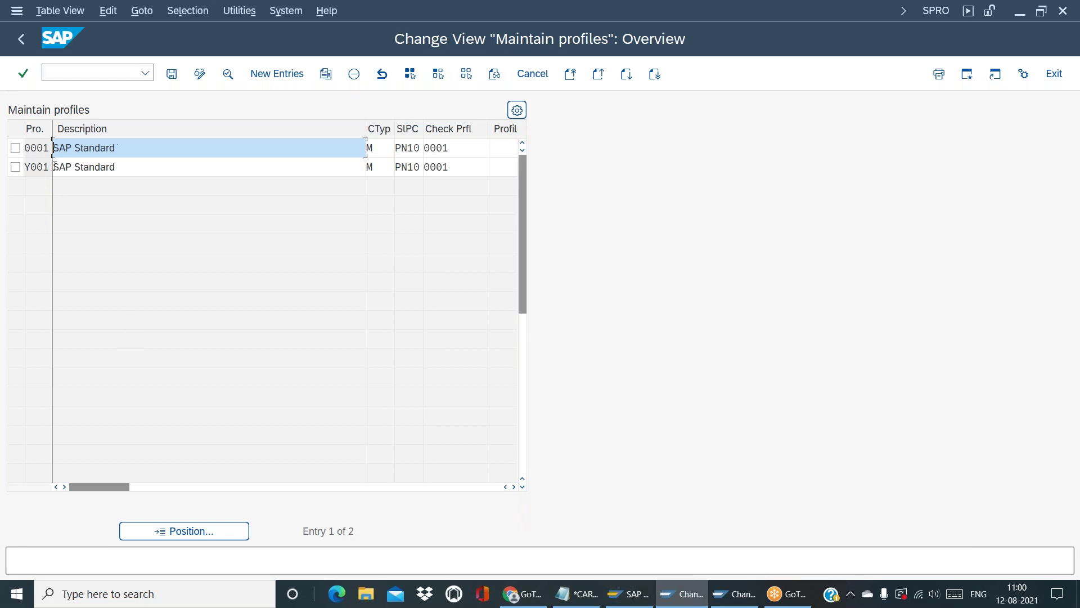
{"action": "double_click", "coordinate": [34, 167]}
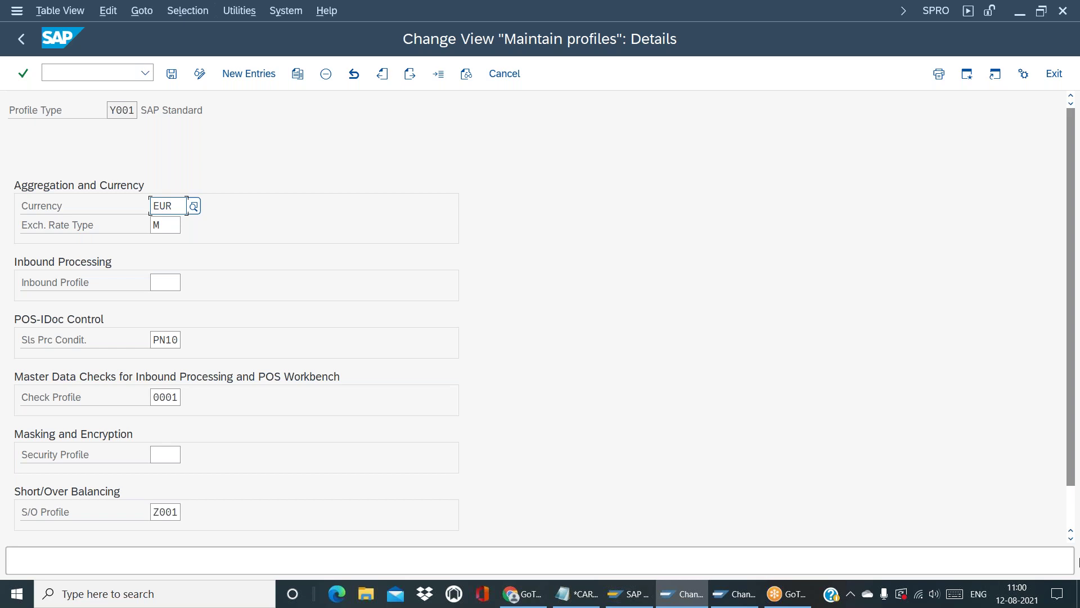
{"action": "left_click", "coordinate": [1072, 501]}
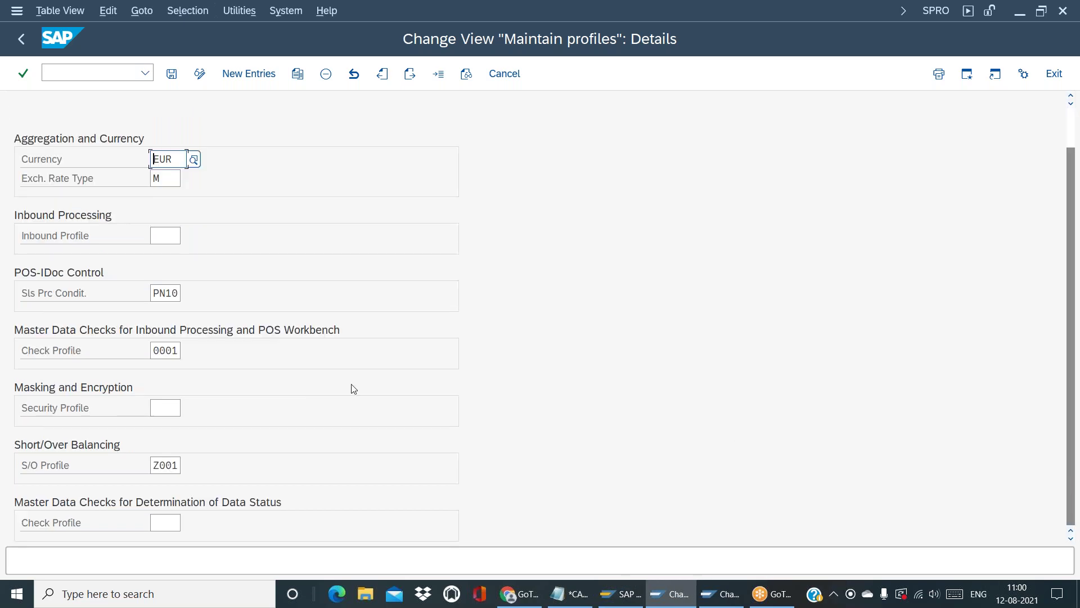
{"action": "left_click", "coordinate": [170, 463]}
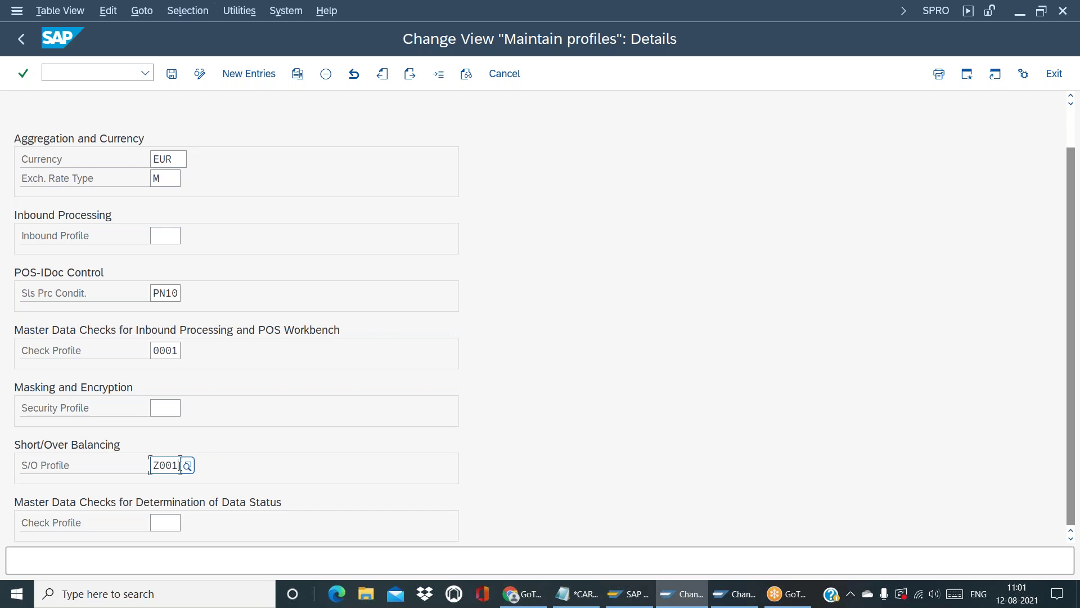
{"action": "left_click", "coordinate": [750, 599]}
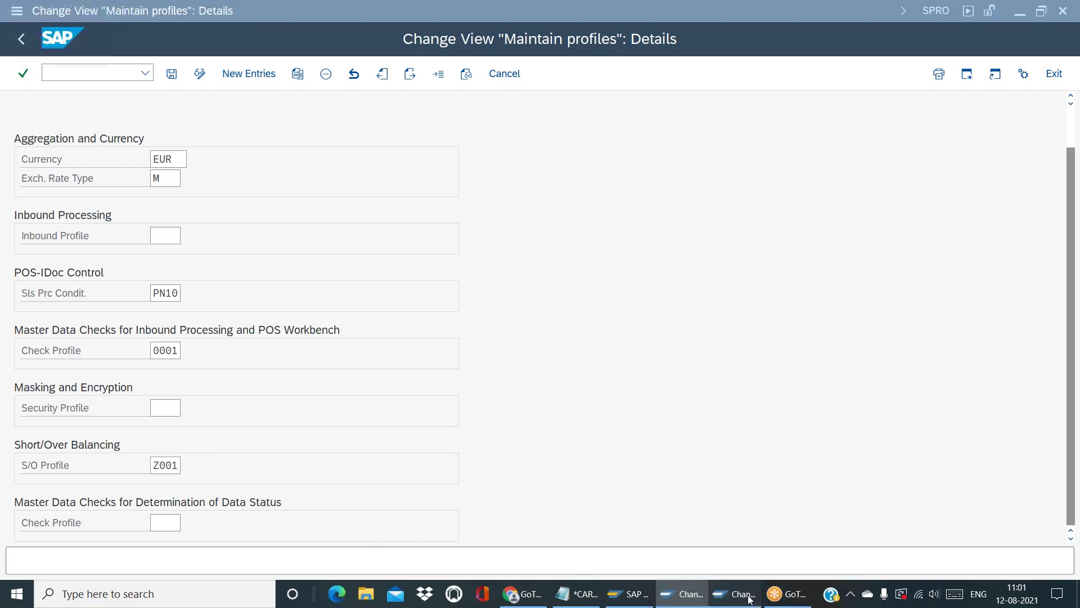
{"action": "left_click", "coordinate": [19, 41]}
Discard the POS data changes, back out to the selection screen, and uncheck Totals Records
{"action": "left_click", "coordinate": [362, 334]}
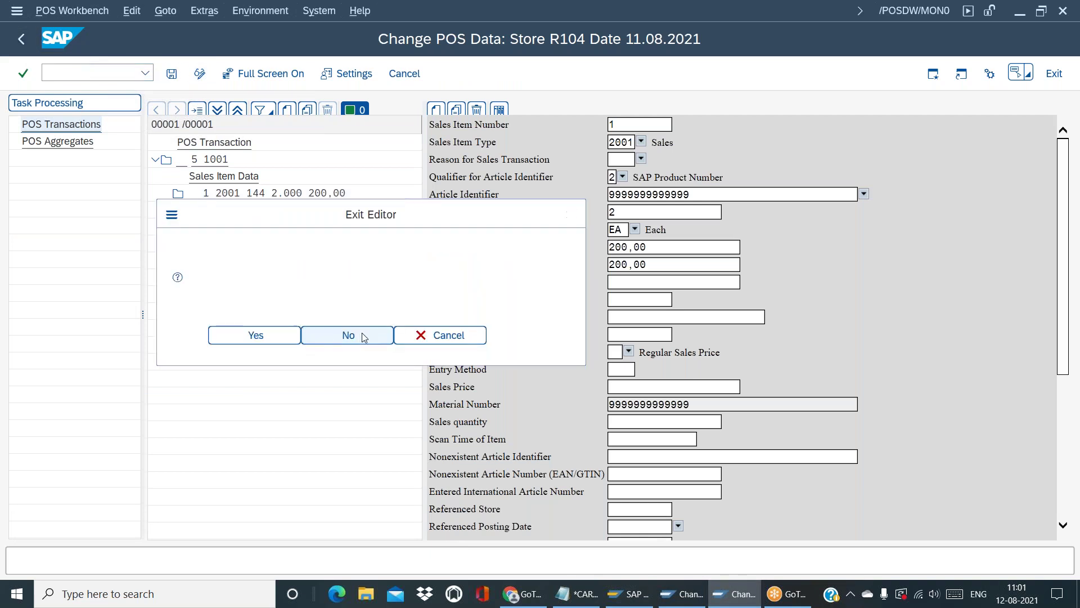
{"action": "left_click", "coordinate": [18, 39]}
{"action": "left_click", "coordinate": [18, 39]}
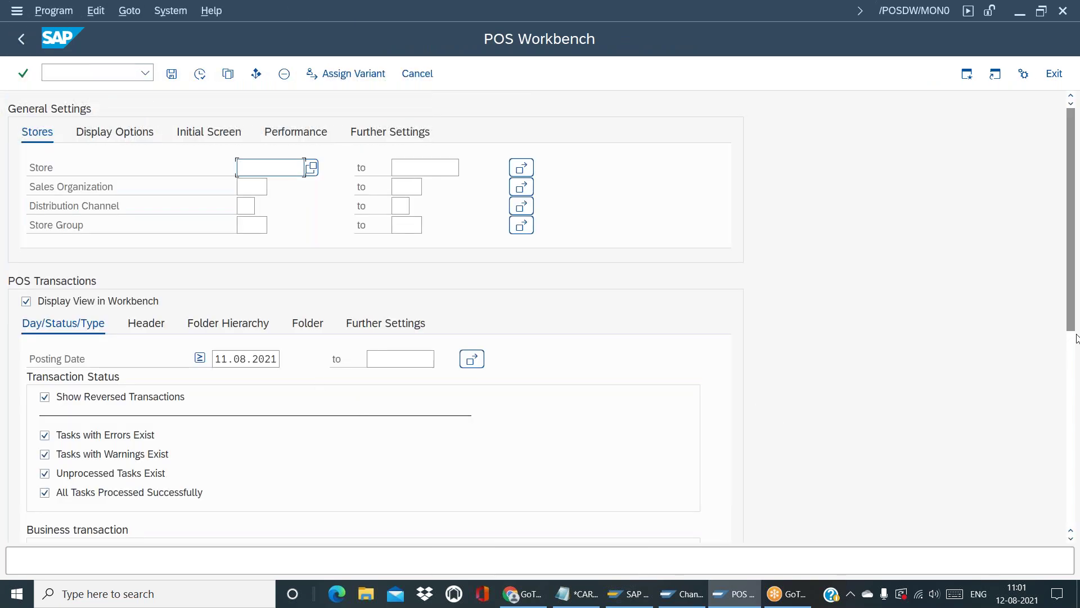
{"action": "scroll", "coordinate": [887, 387], "scroll_direction": "down", "scroll_amount": 5}
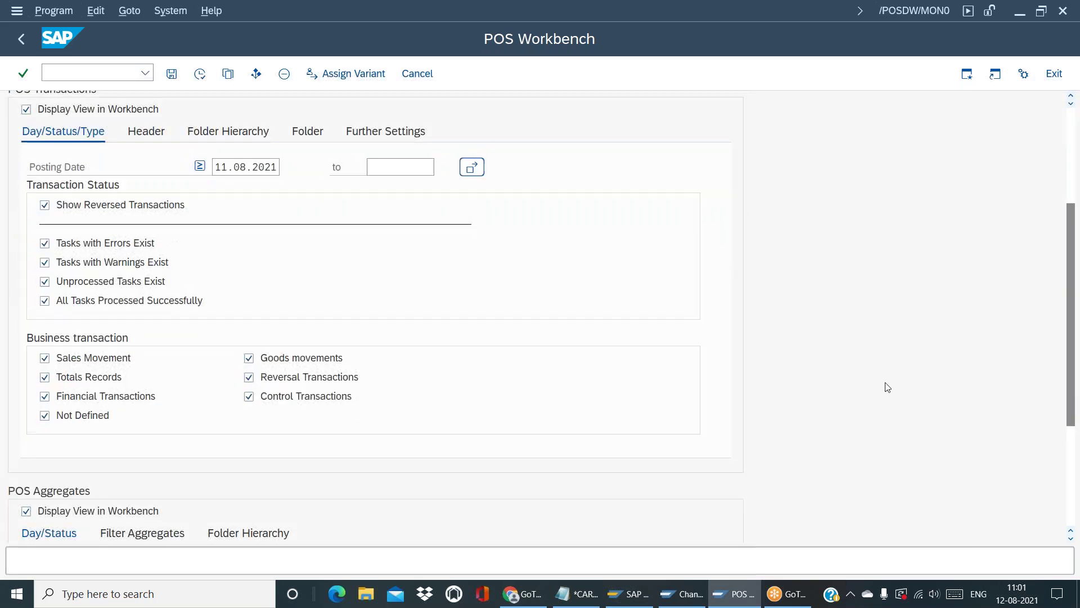
{"action": "left_click", "coordinate": [45, 377]}
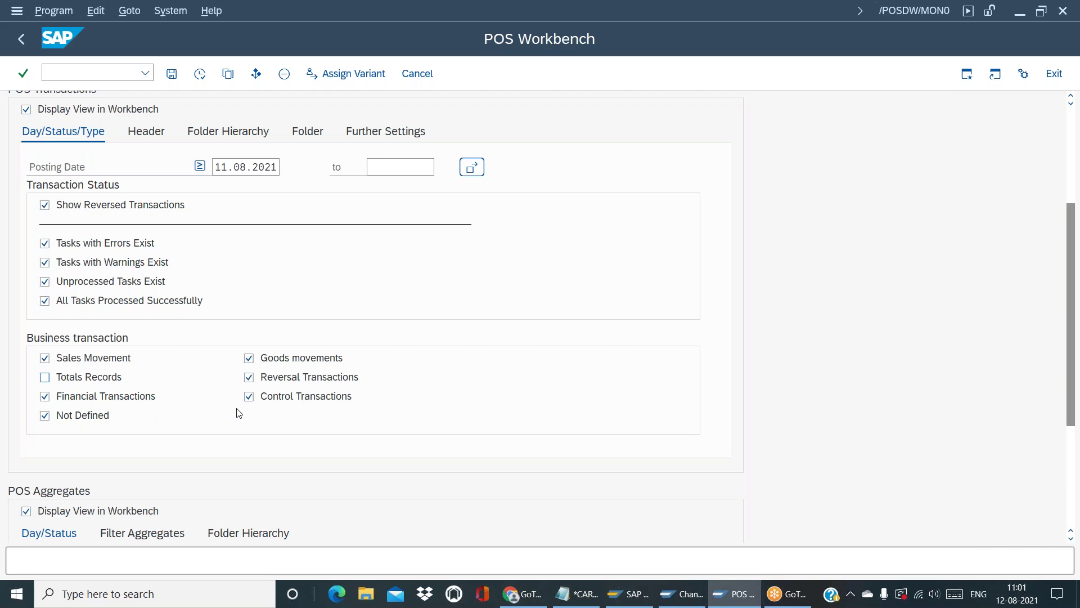
{"action": "key", "text": "alt+Tab"}
{"action": "key", "text": "alt+Tab"}
Re-check Totals Records, then return to profile Y001's details with S/O profile Z001 and check profile 0001
{"action": "left_click", "coordinate": [45, 378]}
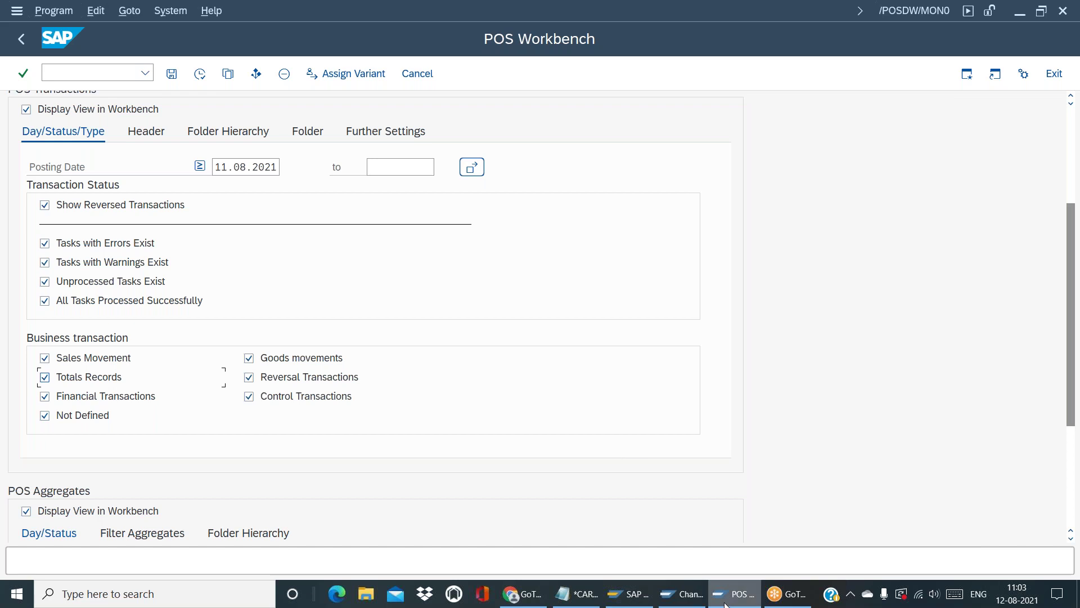
{"action": "left_click", "coordinate": [689, 592]}
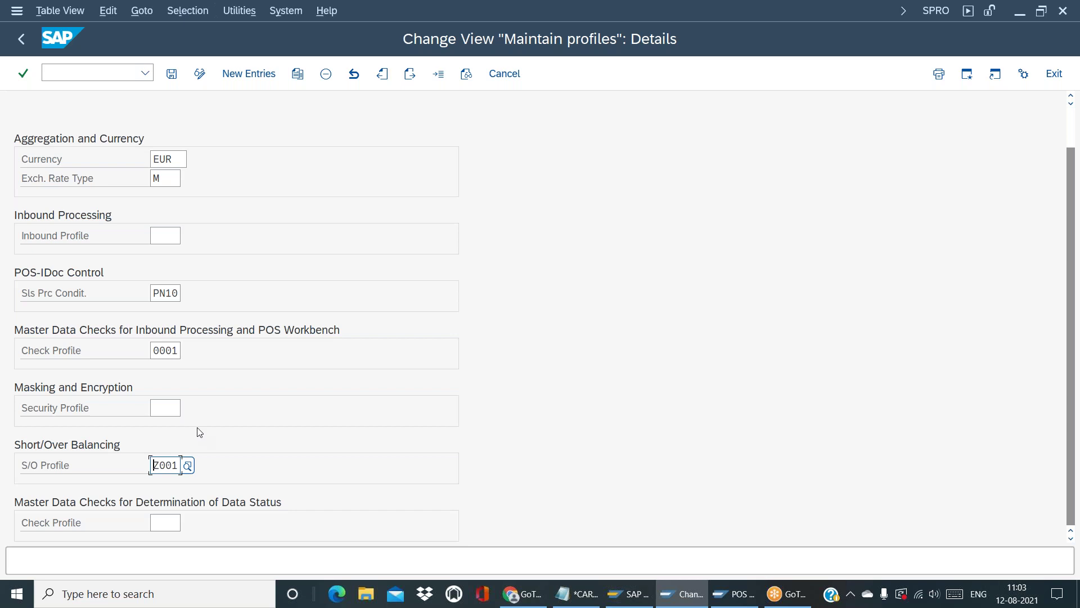
{"action": "left_click", "coordinate": [174, 405]}
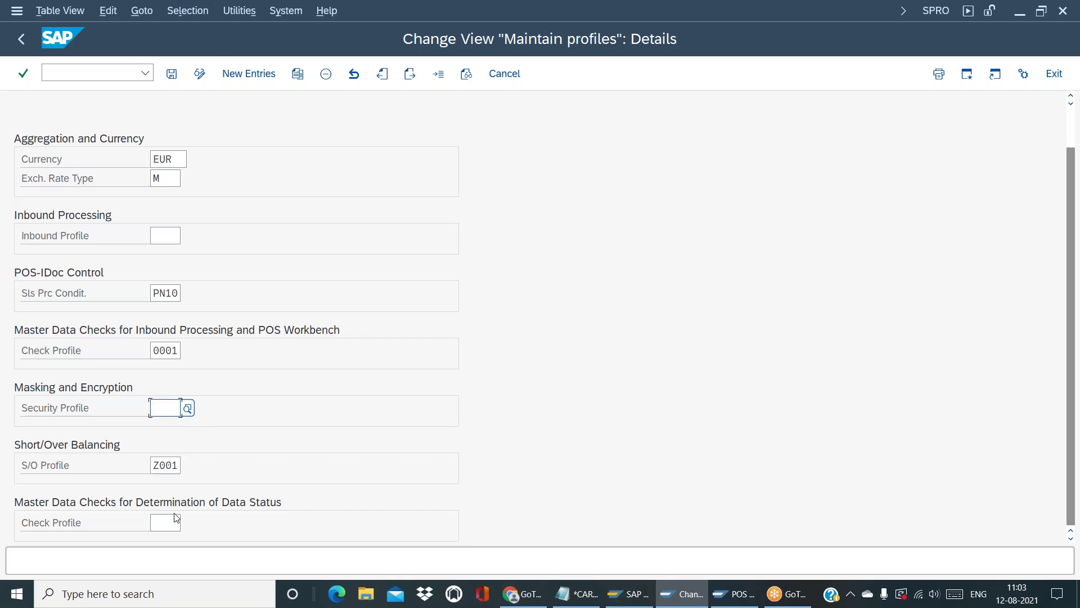
{"action": "left_click", "coordinate": [165, 464]}
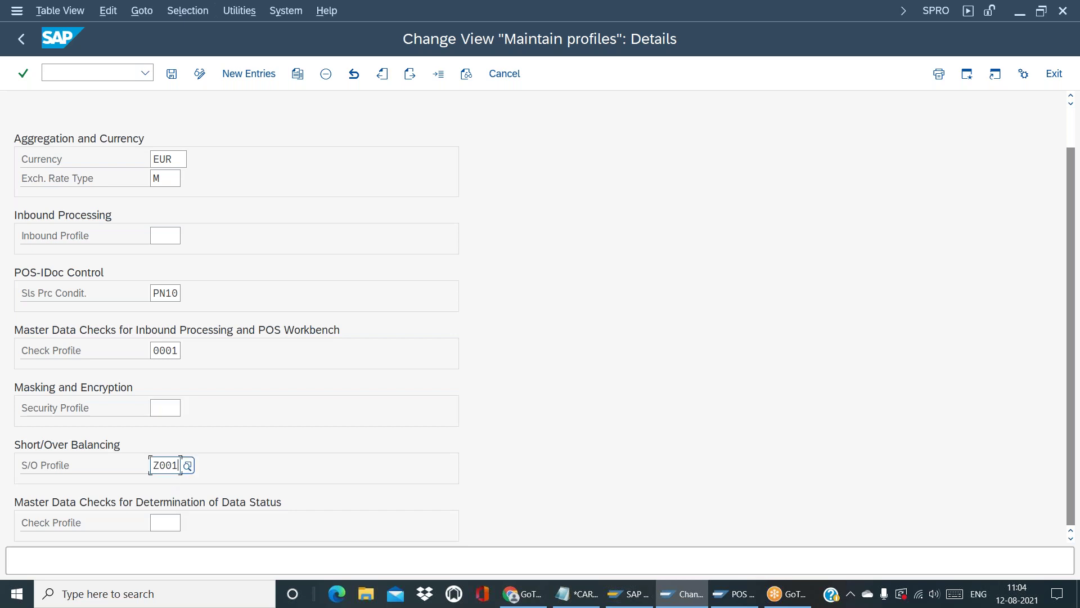
{"action": "left_click", "coordinate": [742, 602]}
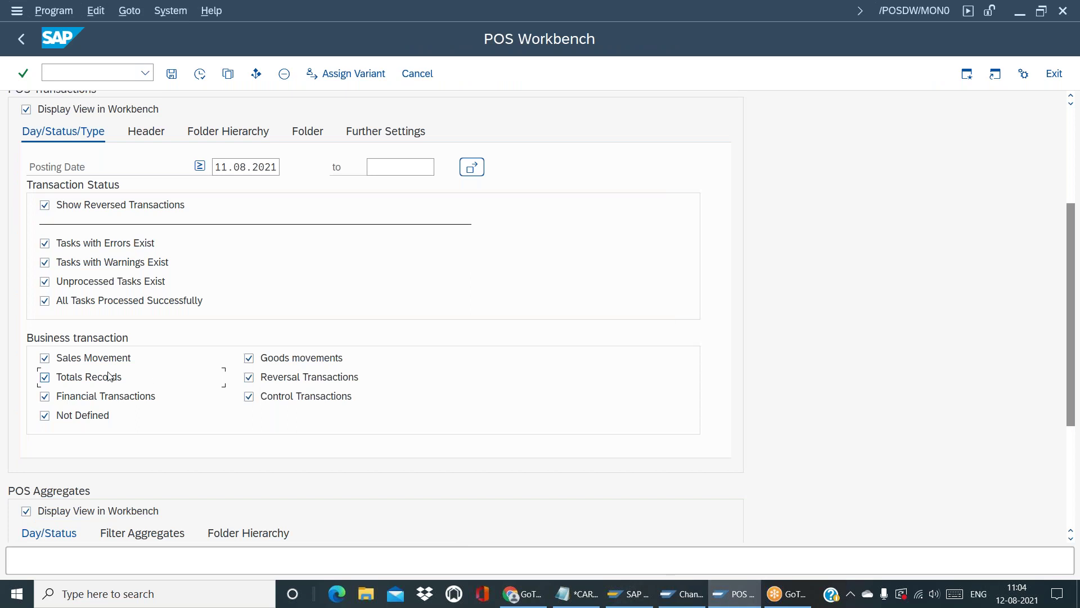
{"action": "key", "text": "alt+Tab"}
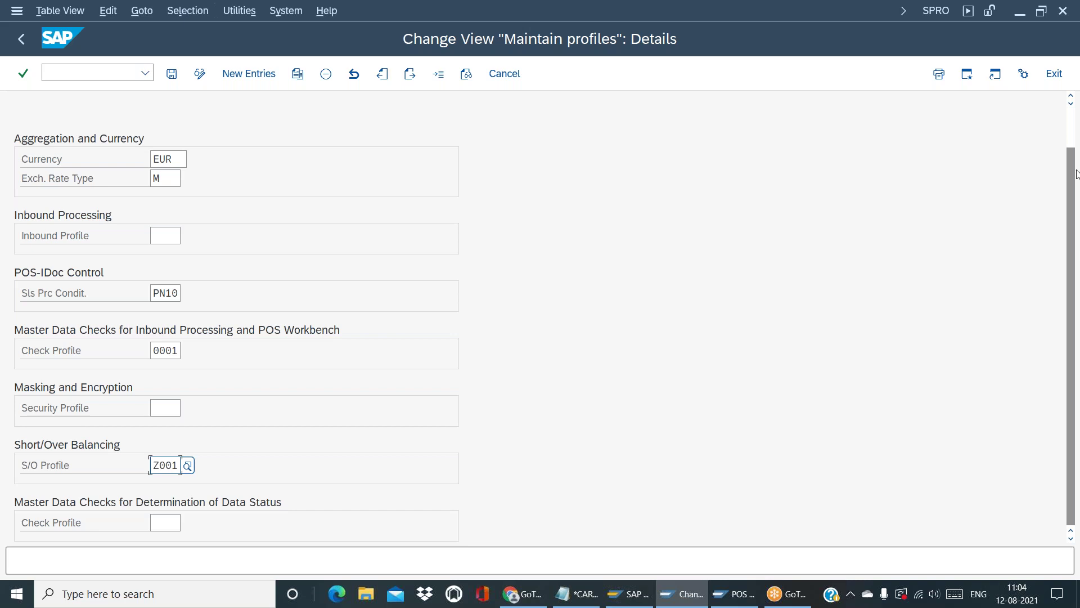
{"action": "scroll", "coordinate": [1074, 138], "scroll_direction": "up", "scroll_amount": 2}
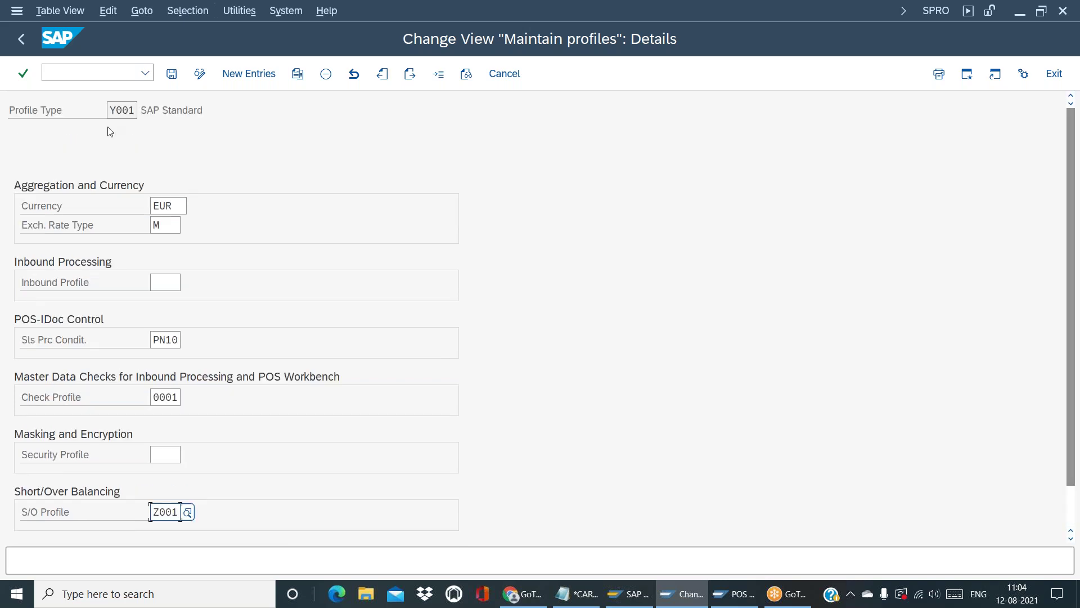
Open Define Store Settings and browse R104's profile type list without changing it
{"action": "left_click", "coordinate": [27, 38]}
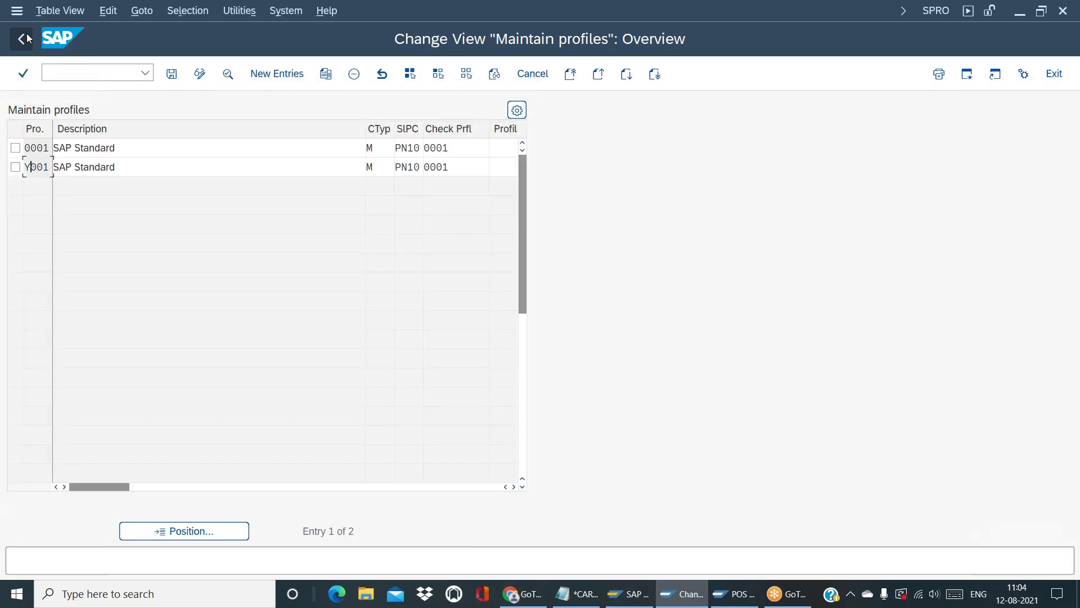
{"action": "left_click", "coordinate": [27, 38]}
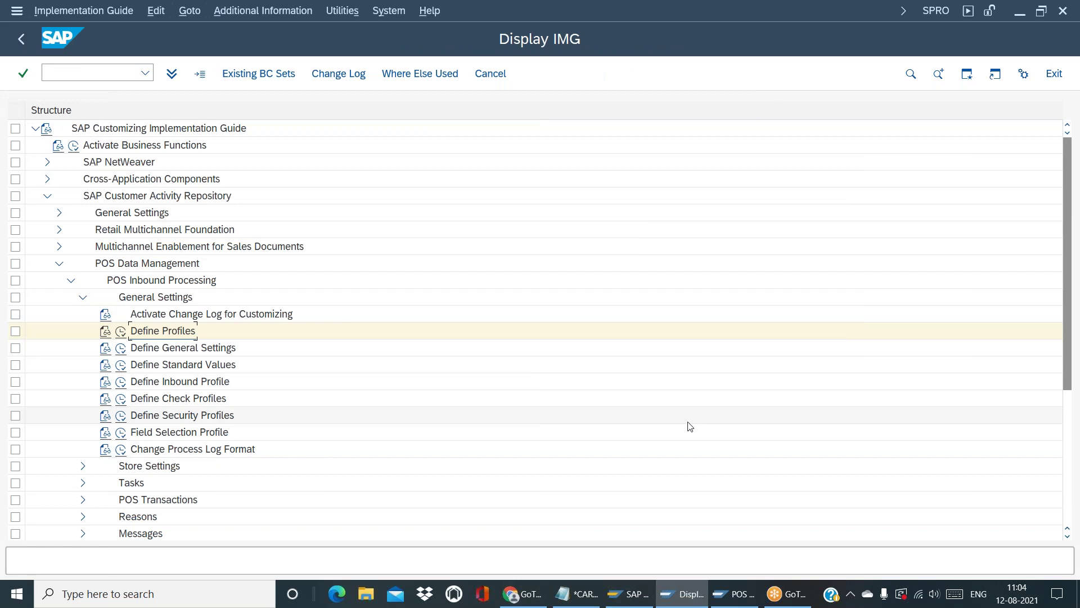
{"action": "left_click", "coordinate": [84, 467]}
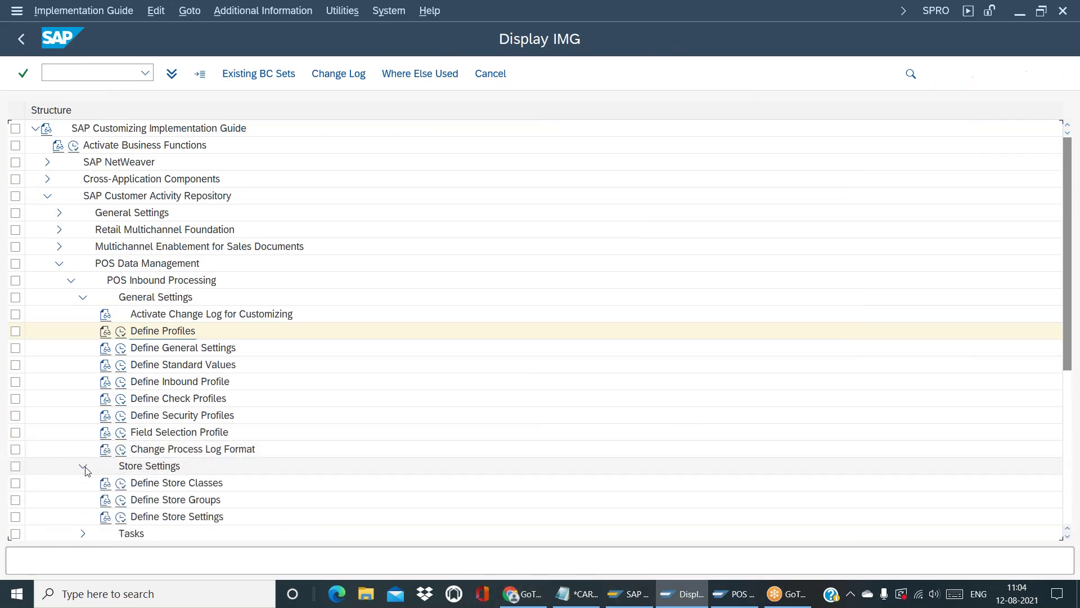
{"action": "left_click", "coordinate": [123, 520]}
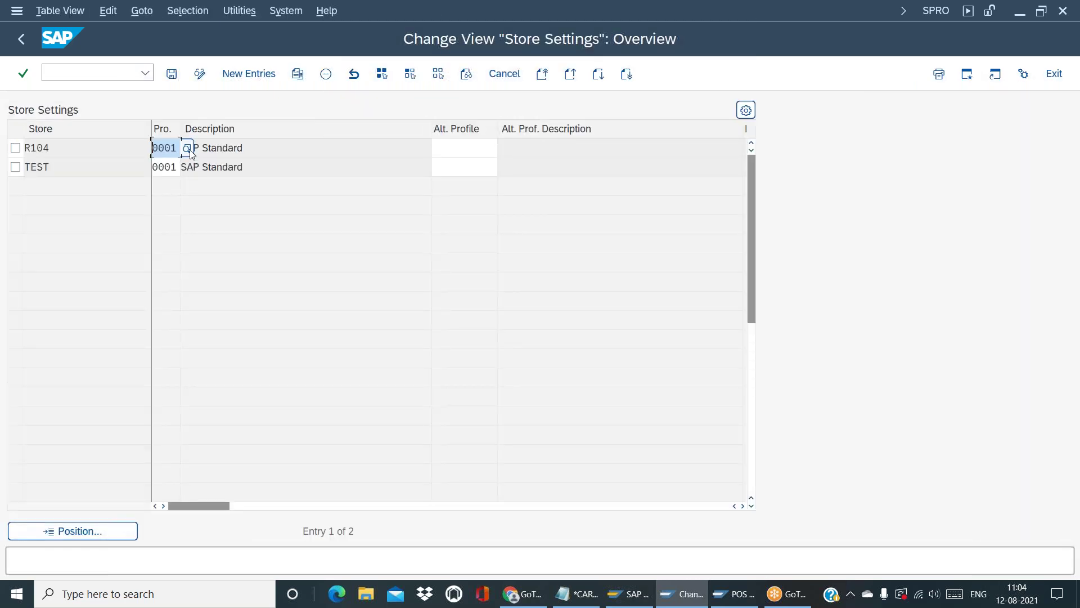
{"action": "left_click", "coordinate": [189, 149]}
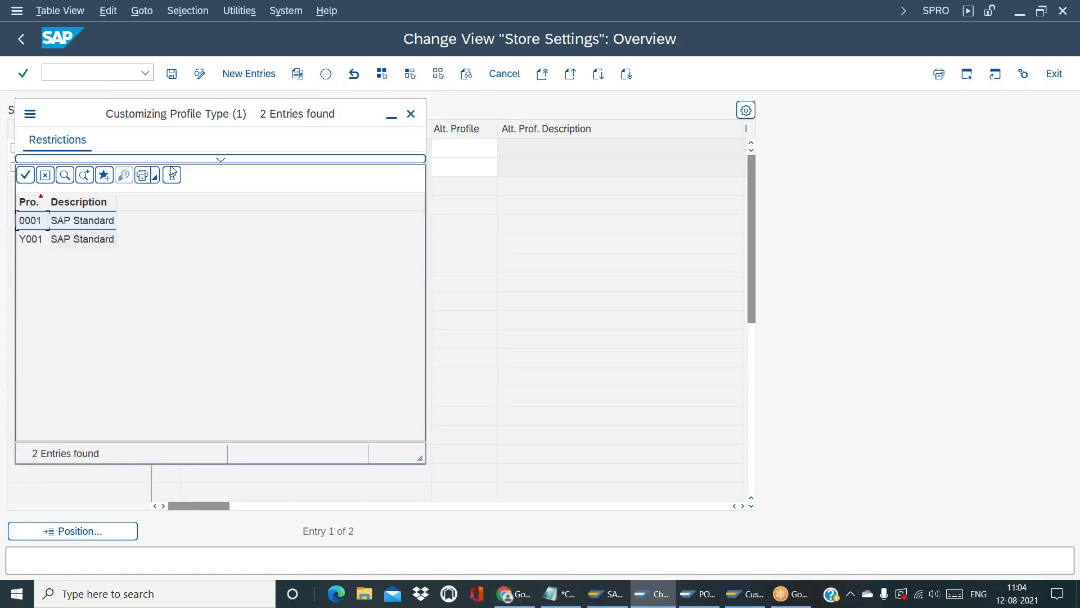
{"action": "left_click", "coordinate": [59, 239]}
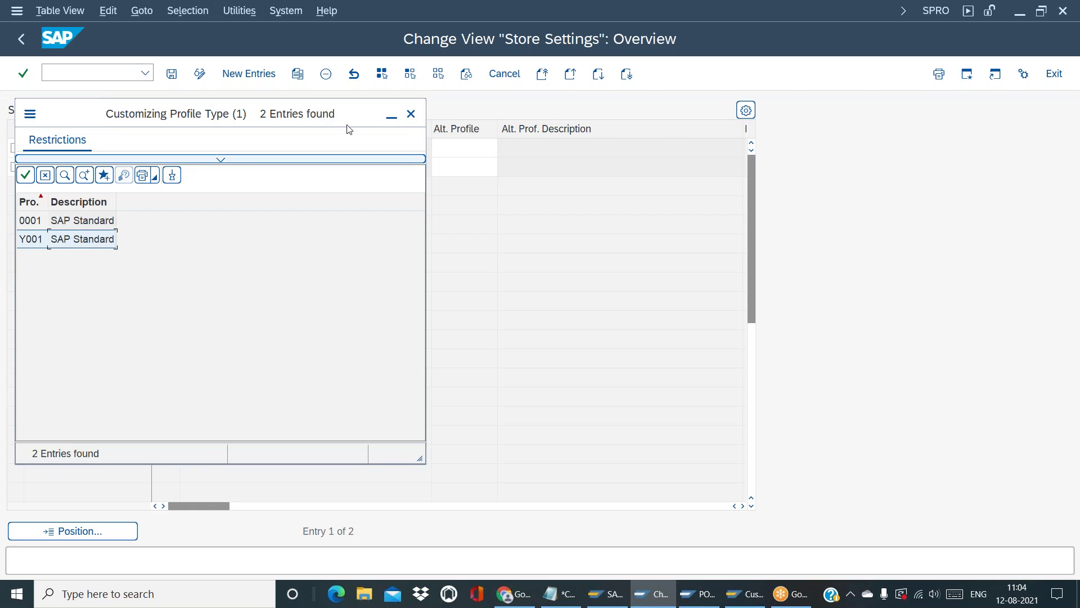
{"action": "left_click", "coordinate": [411, 114]}
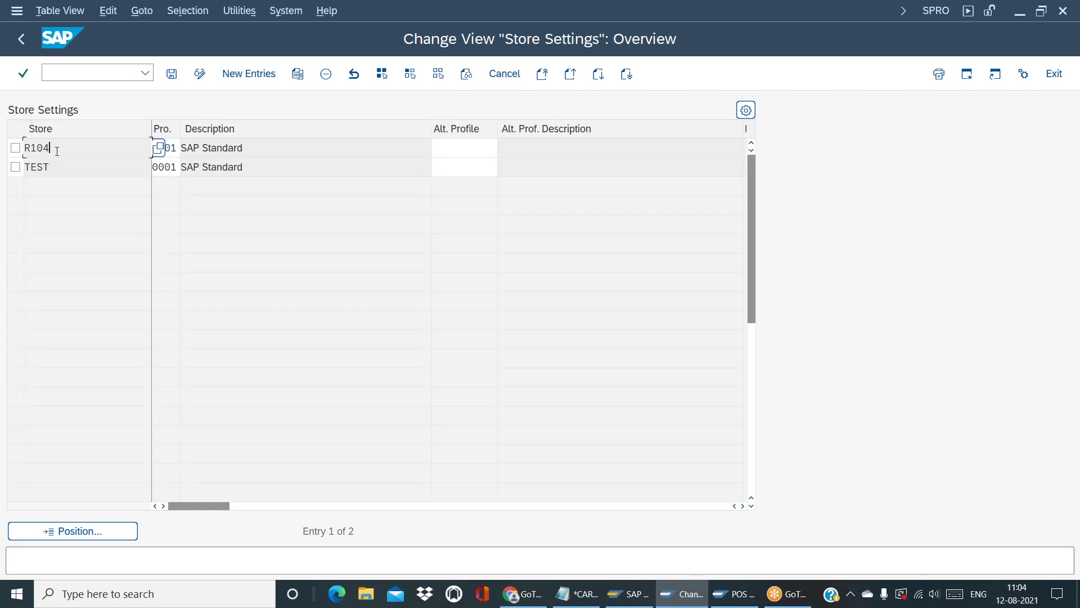
Add a new store entry and enter store number R105
{"action": "left_click", "coordinate": [240, 81]}
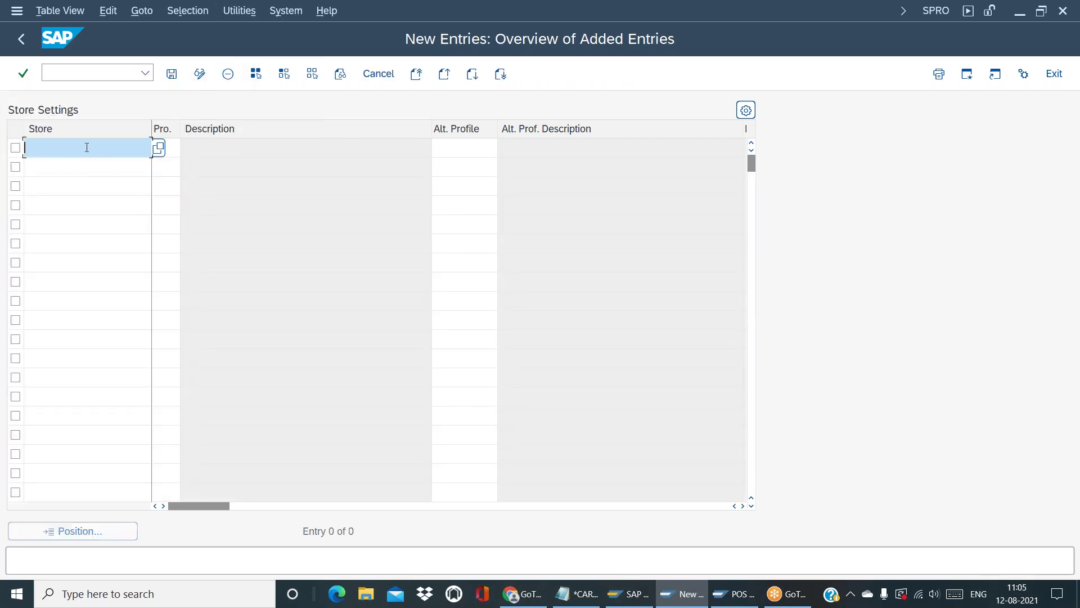
{"action": "left_click", "coordinate": [158, 149]}
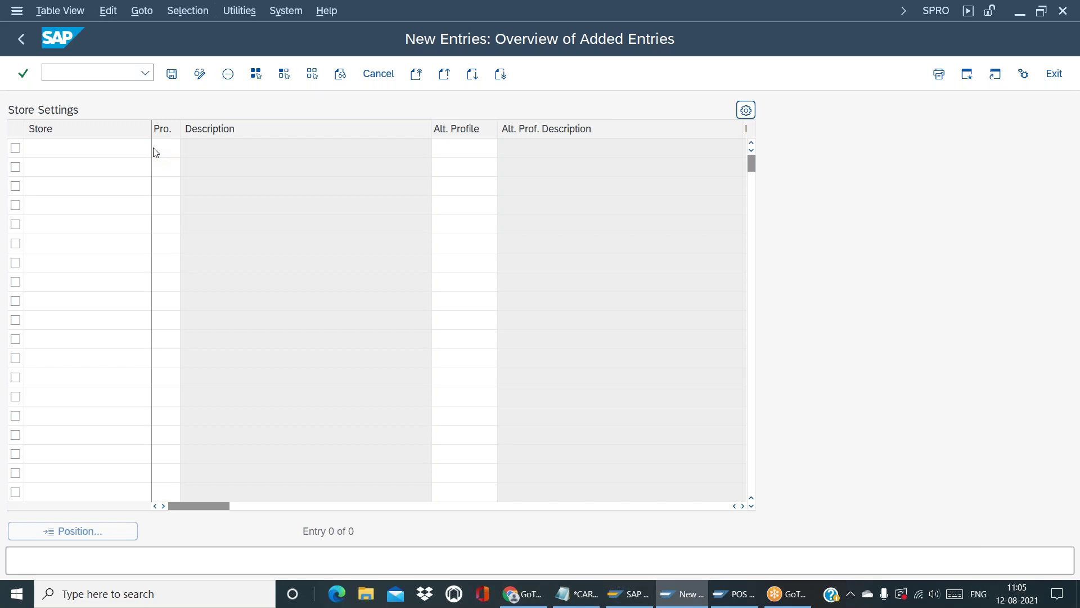
{"action": "key", "text": "Return"}
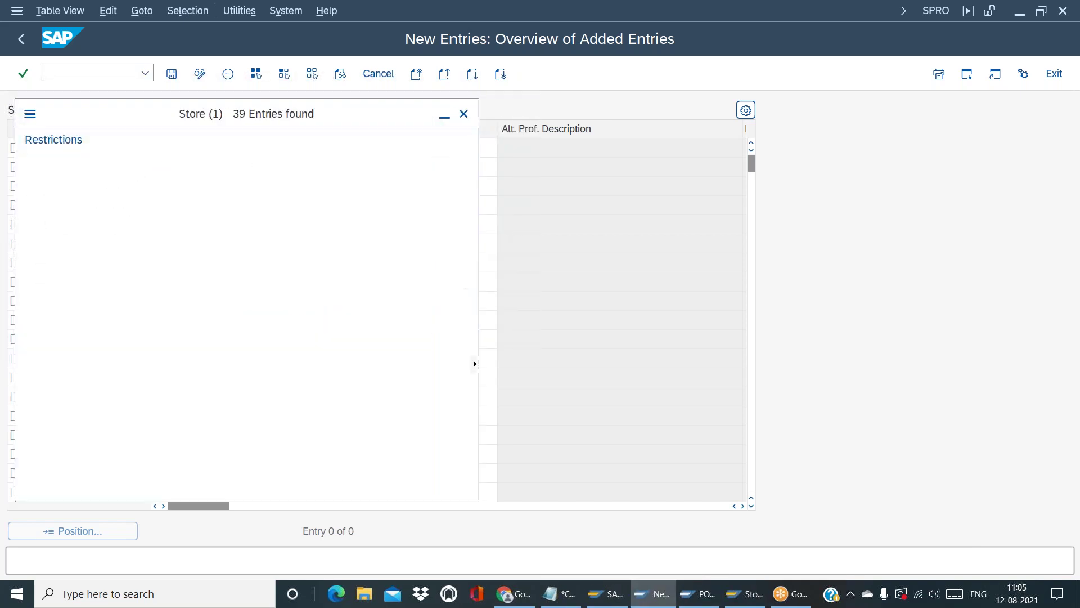
{"action": "left_click_drag", "start_coordinate": [139, 13], "coordinate": [162, 96]}
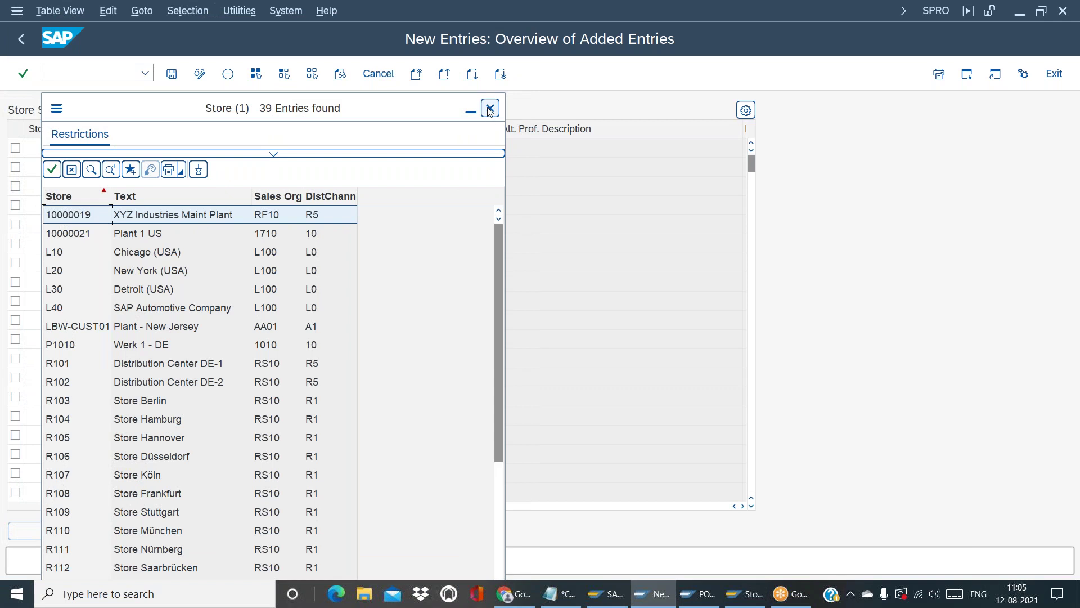
{"action": "left_click", "coordinate": [488, 109]}
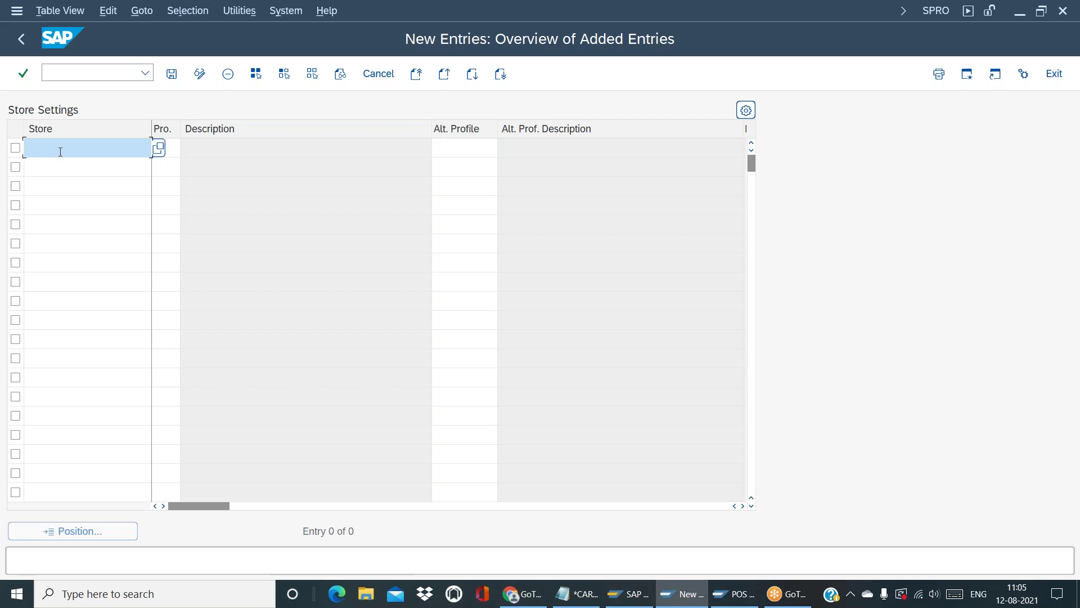
{"action": "type", "text": "R105"}
{"action": "left_click", "coordinate": [178, 150]}
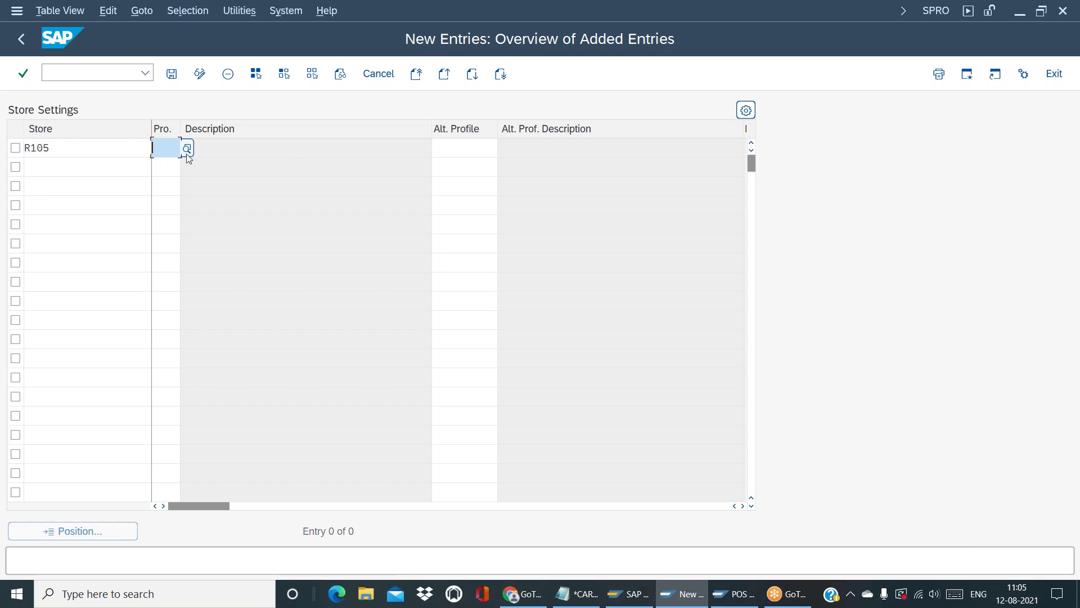
Assign profile Y001 to store R105, save, and go back to the overview
{"action": "left_click", "coordinate": [190, 154]}
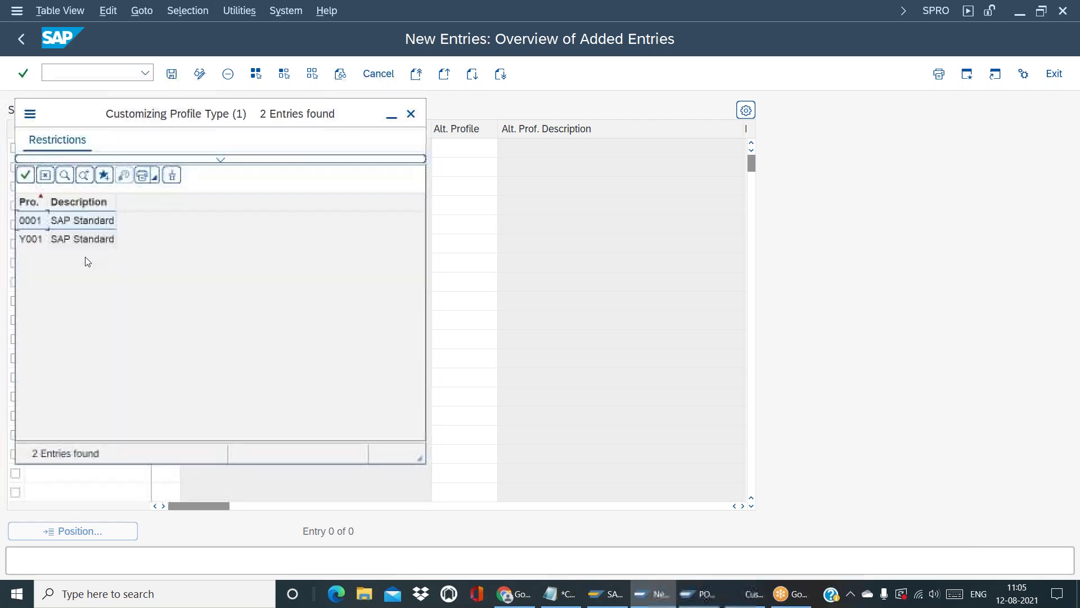
{"action": "double_click", "coordinate": [86, 239]}
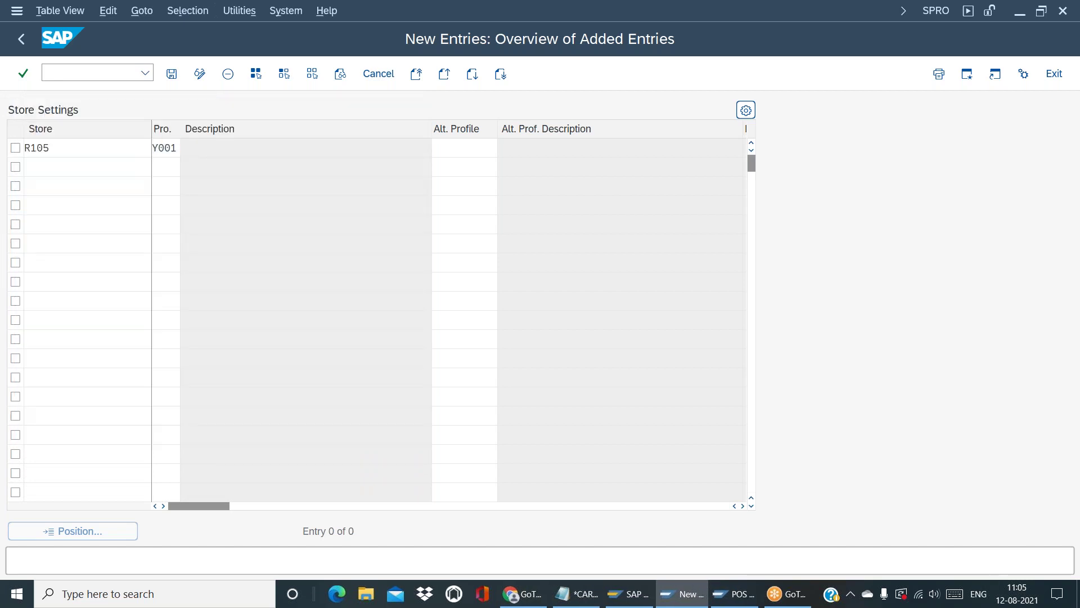
{"action": "key", "text": "Return"}
{"action": "left_click", "coordinate": [172, 74]}
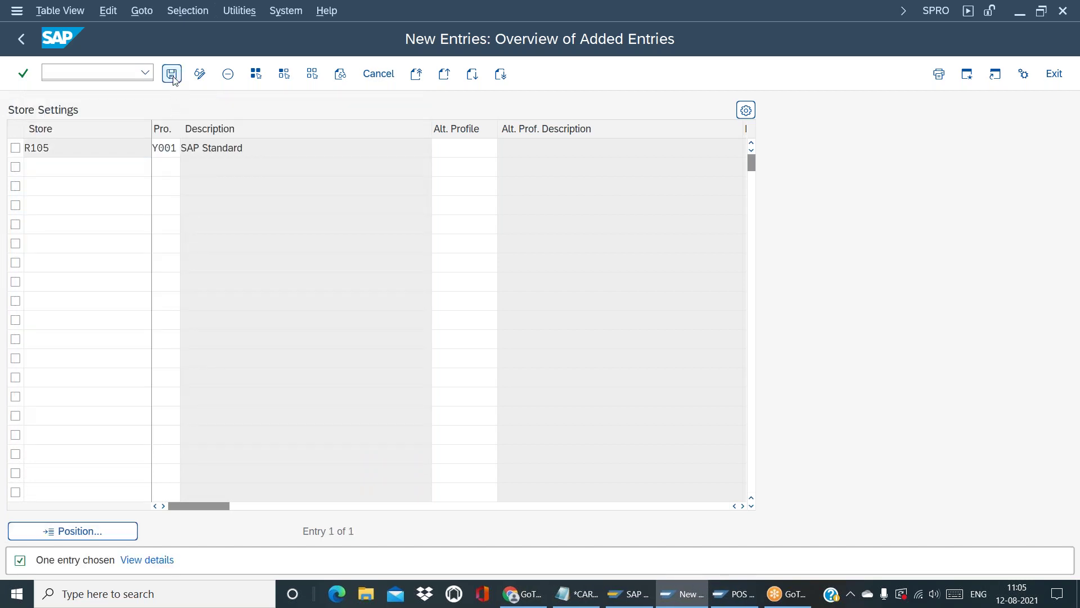
{"action": "left_click", "coordinate": [172, 74]}
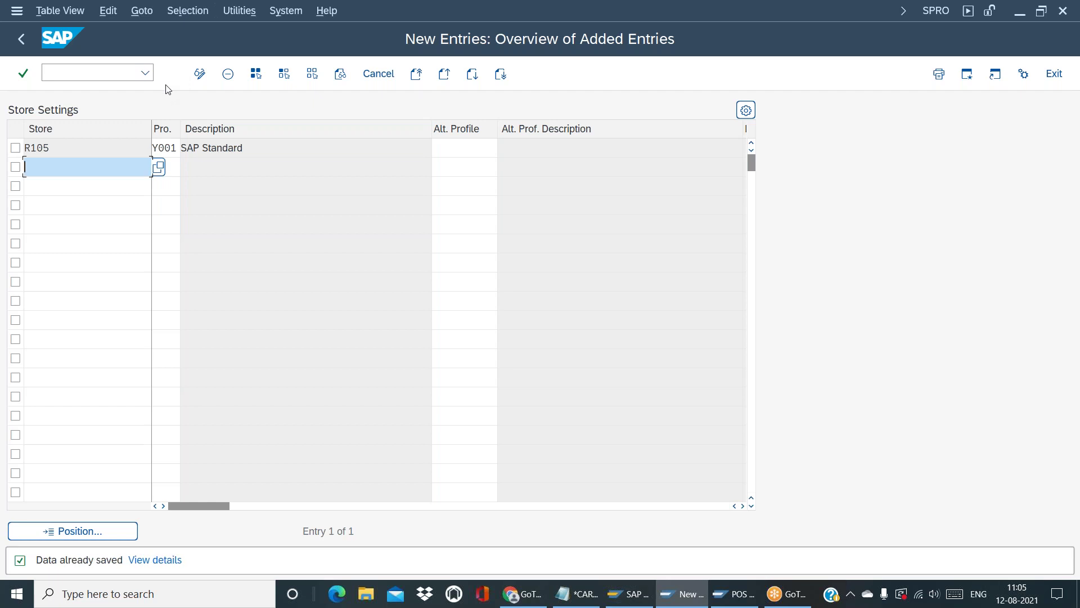
{"action": "left_click", "coordinate": [21, 38]}
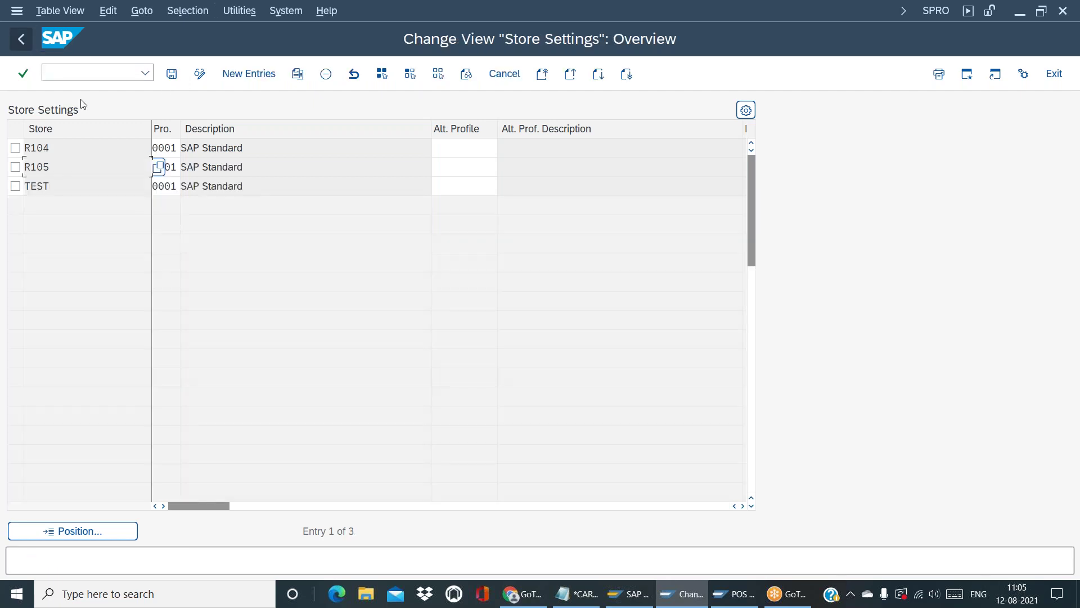
Inspect store R105's row cells, then go back to the Display IMG tree
{"action": "left_click", "coordinate": [237, 151]}
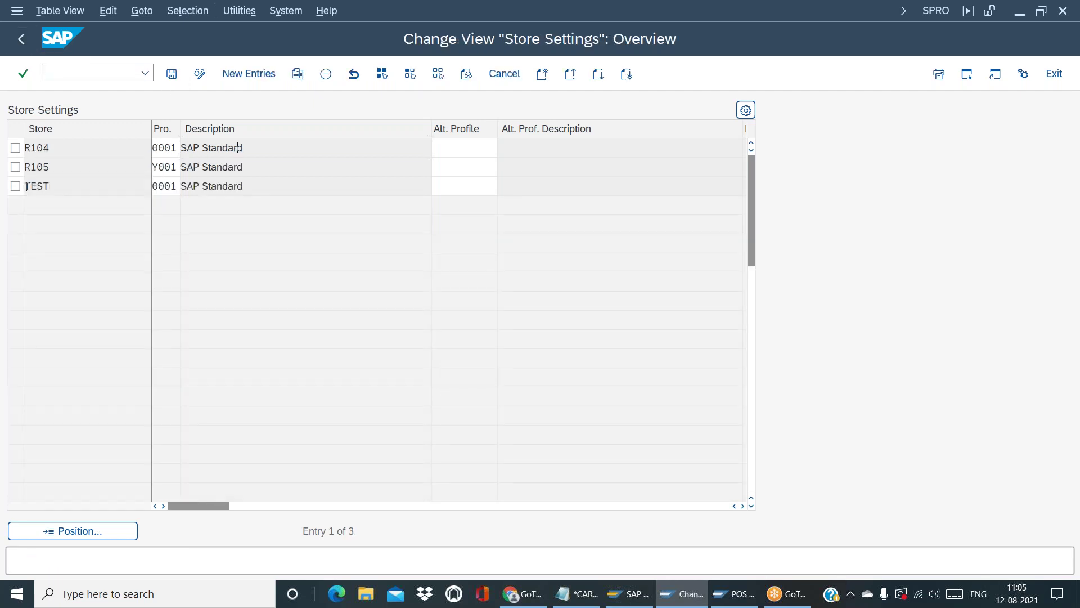
{"action": "left_click", "coordinate": [57, 170]}
{"action": "double_click", "coordinate": [57, 170]}
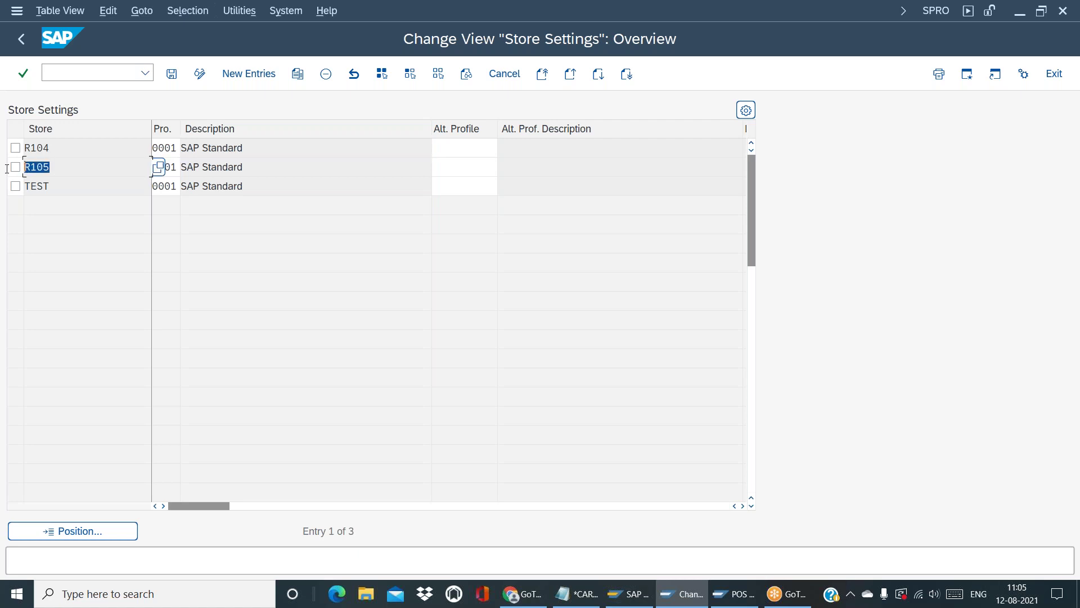
{"action": "left_click", "coordinate": [192, 167]}
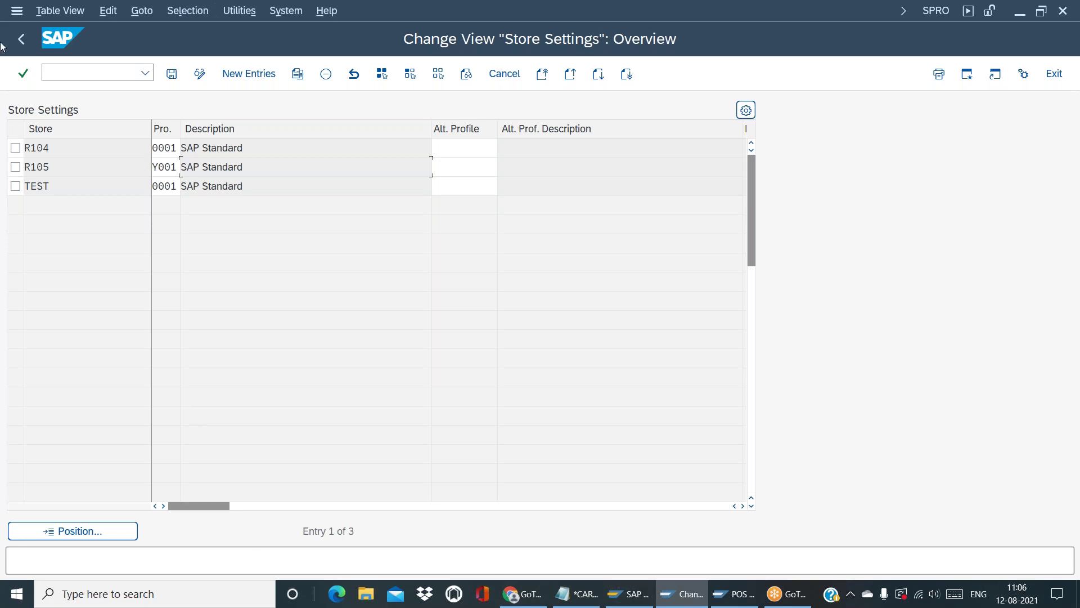
{"action": "left_click", "coordinate": [20, 40]}
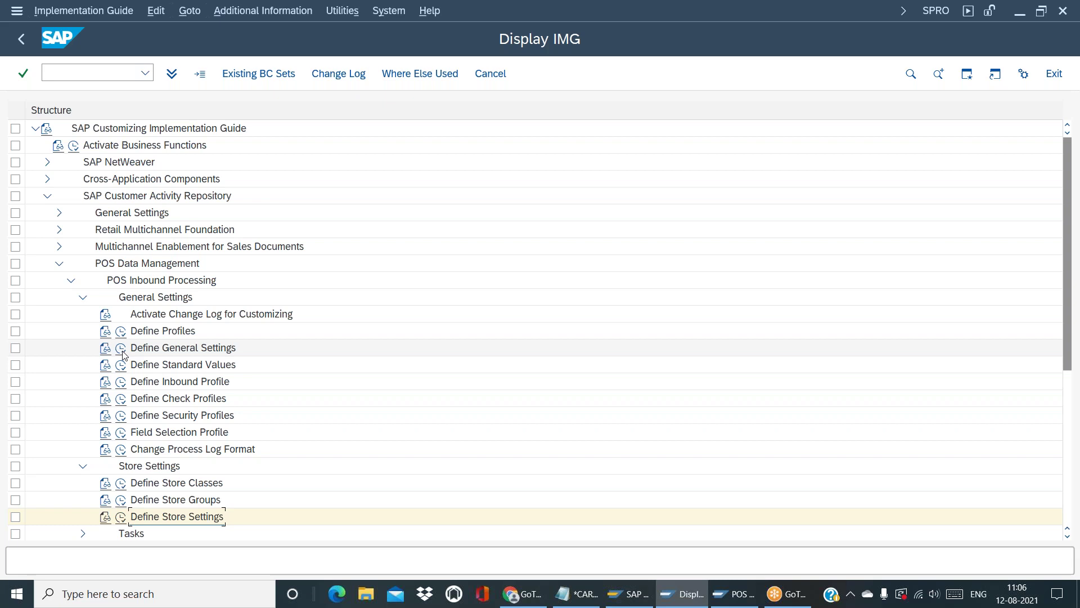
Open Define General Settings and browse standard profile types 0001 and Y001, leaving 0001 unchanged
{"action": "left_click", "coordinate": [121, 349]}
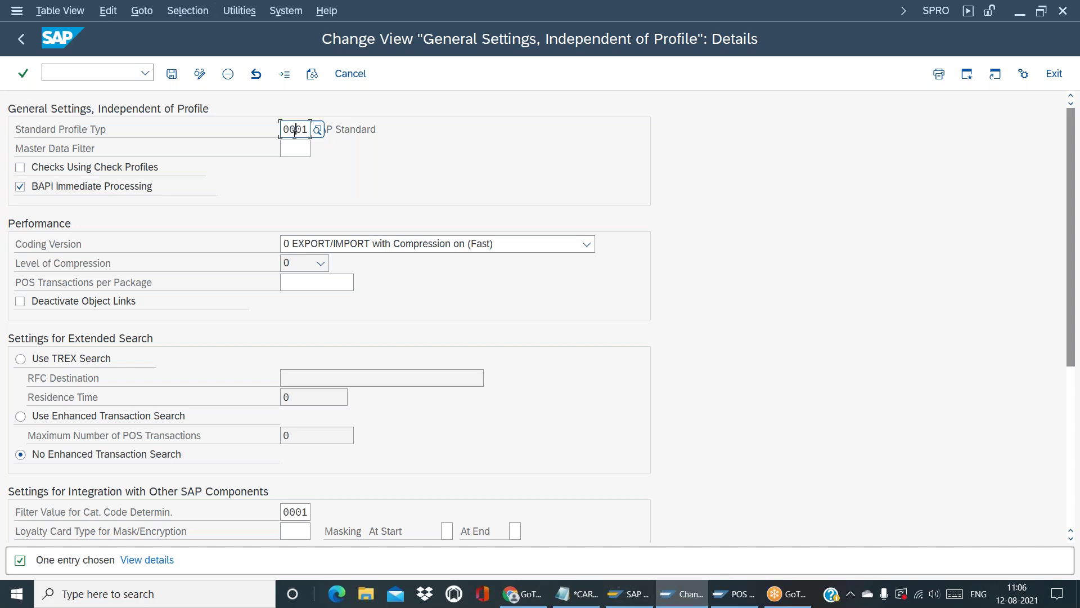
{"action": "left_click", "coordinate": [318, 130]}
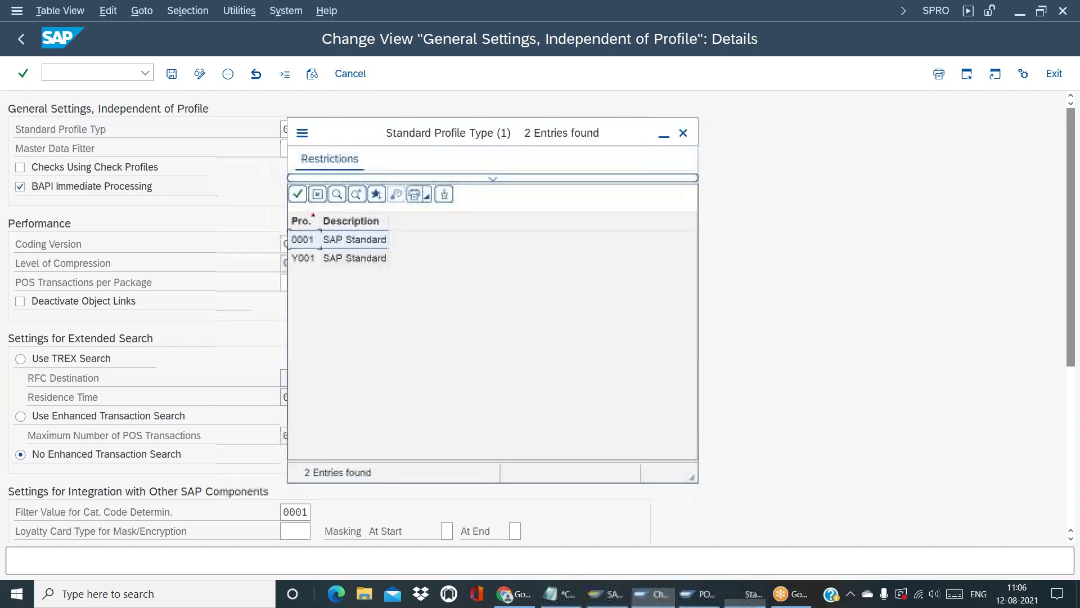
{"action": "left_click", "coordinate": [362, 258]}
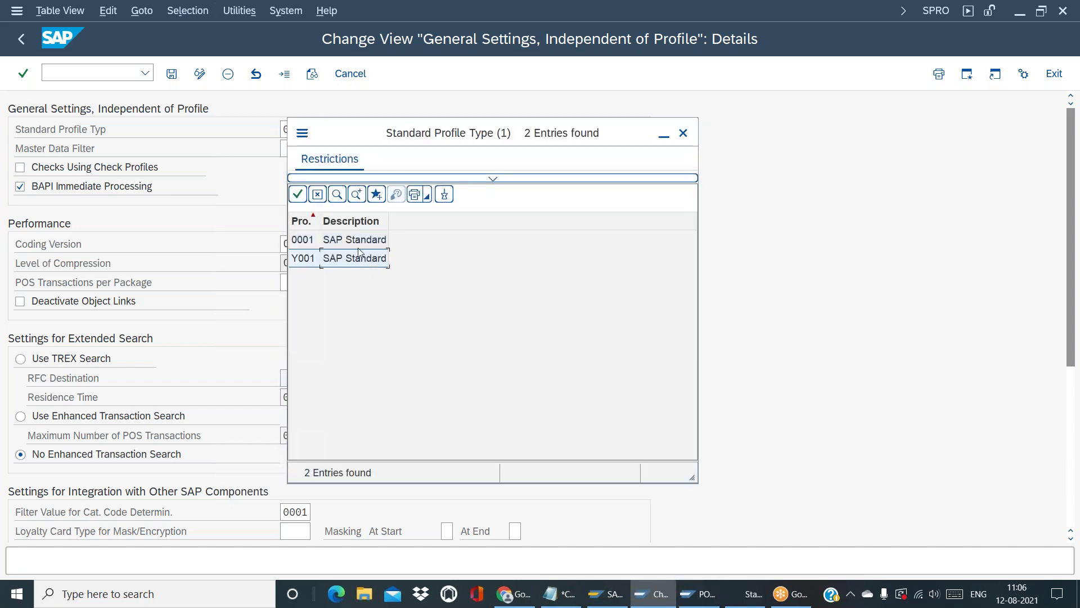
{"action": "left_click", "coordinate": [353, 242]}
{"action": "left_click", "coordinate": [330, 258]}
{"action": "left_click", "coordinate": [683, 133]}
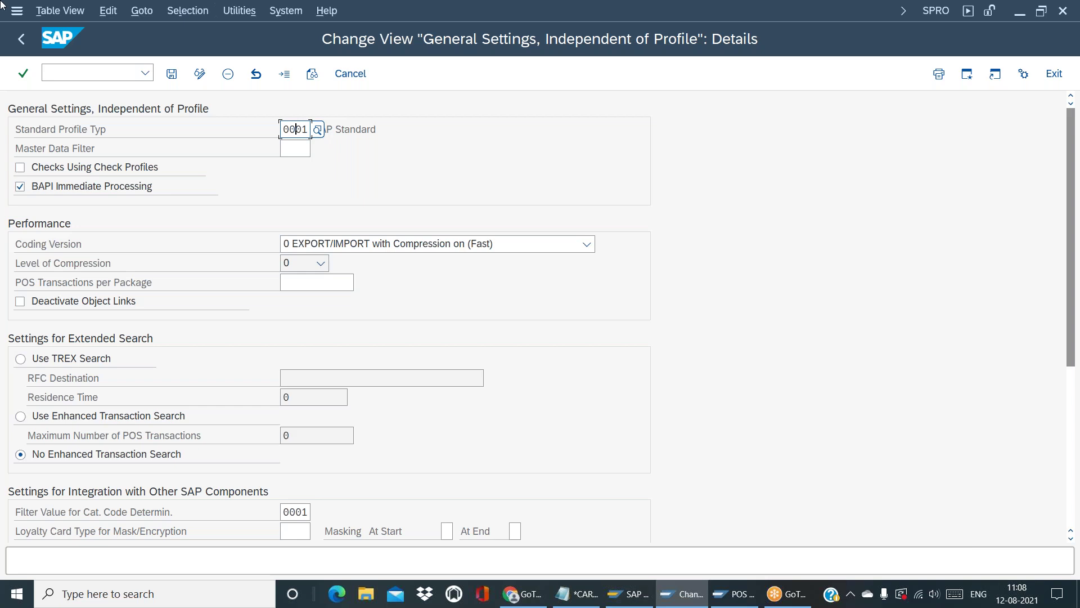
Back out of the General Settings details to the Display IMG tree
{"action": "left_click", "coordinate": [23, 40]}
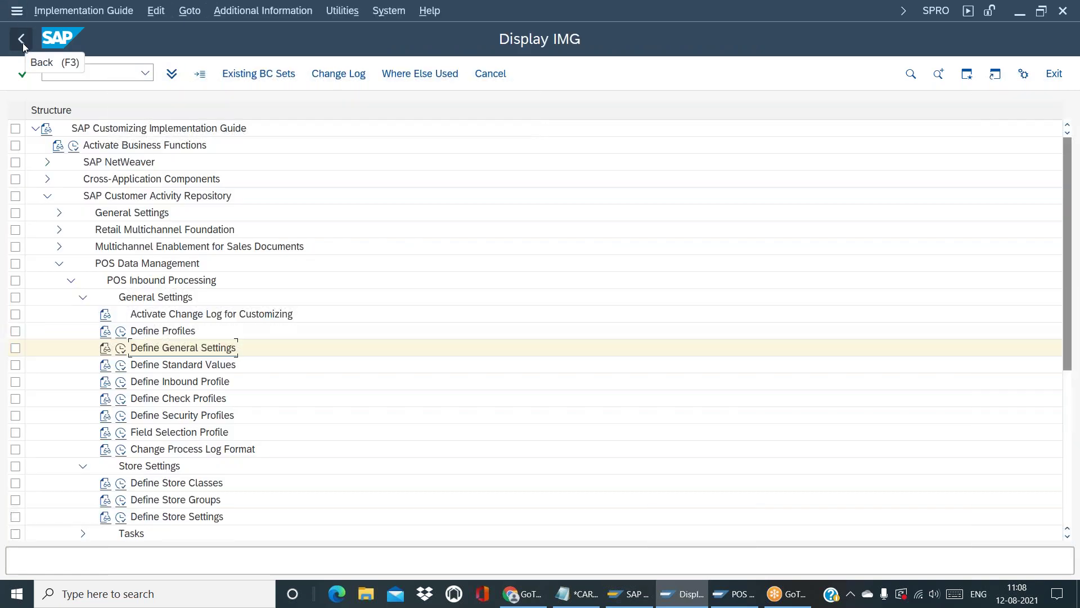
{"action": "left_click", "coordinate": [120, 517]}
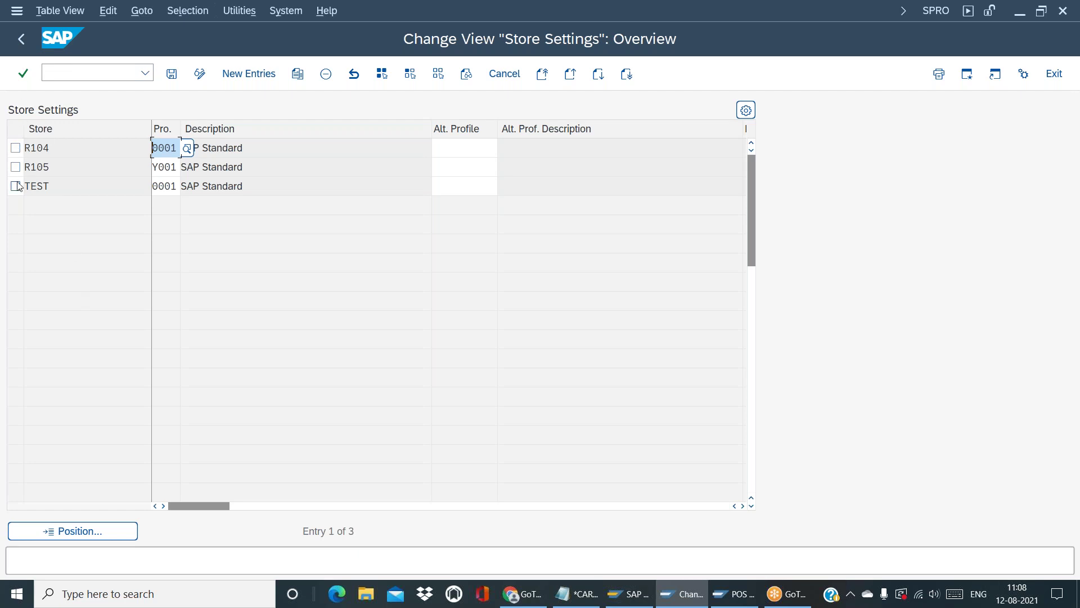
{"action": "left_click", "coordinate": [24, 43]}
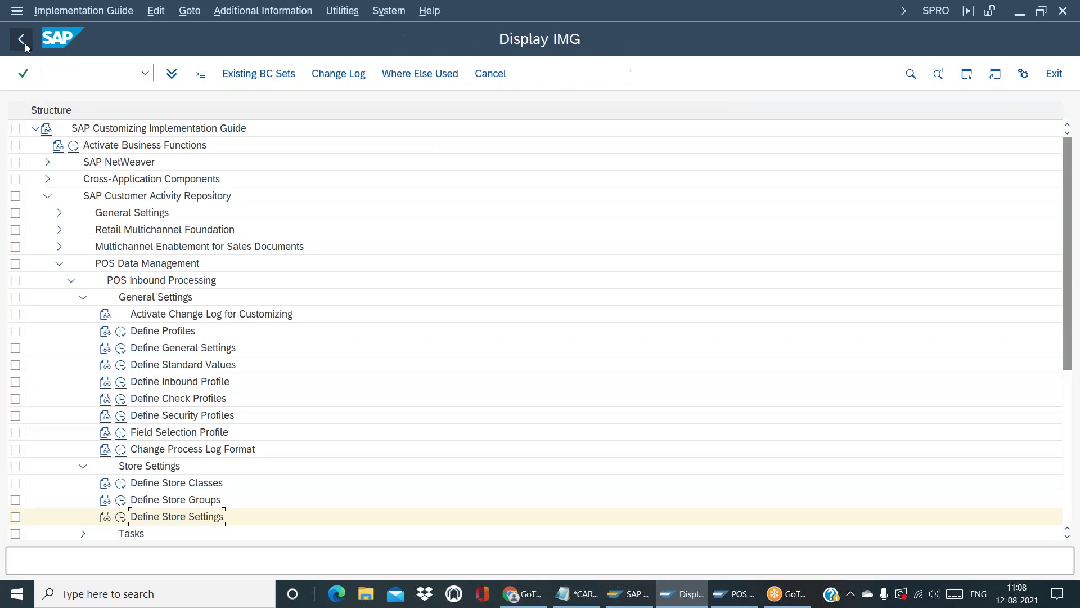
Pick Y001 from the Standard Profile Type list in General Settings, Independent of Profile
{"action": "left_click", "coordinate": [120, 348]}
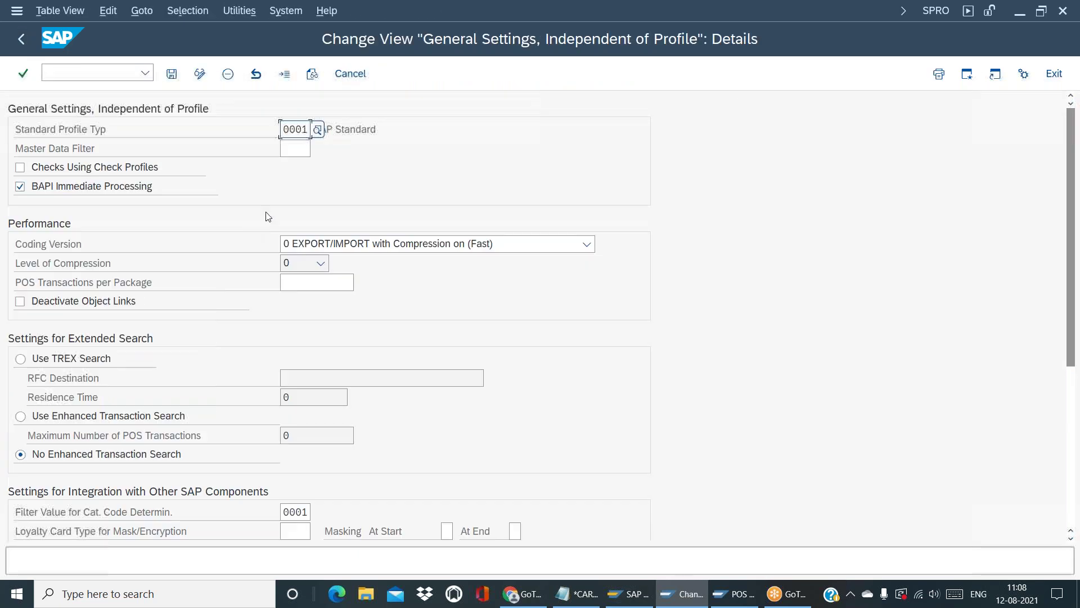
{"action": "left_click", "coordinate": [323, 129]}
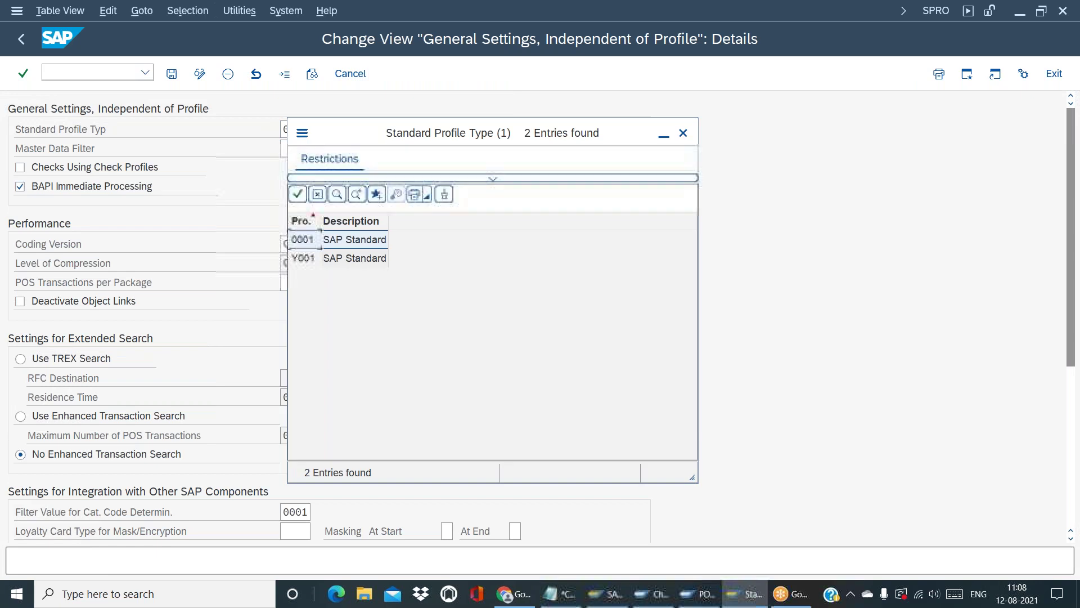
{"action": "double_click", "coordinate": [315, 257]}
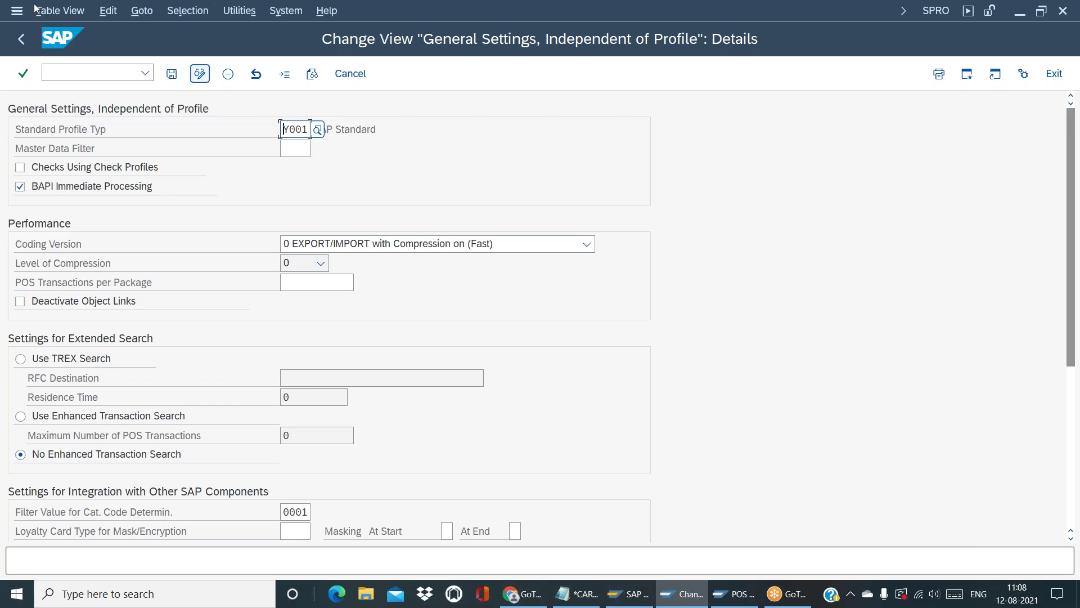
Save the Y001 change to a customizing request and return to the Store Settings table
{"action": "left_click", "coordinate": [26, 40]}
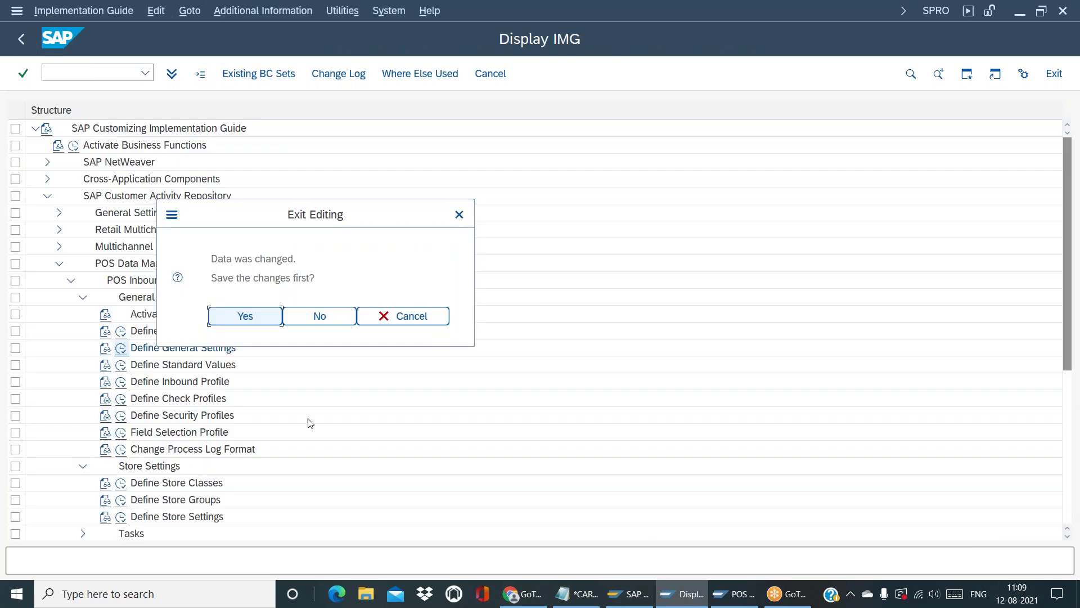
{"action": "left_click", "coordinate": [236, 317]}
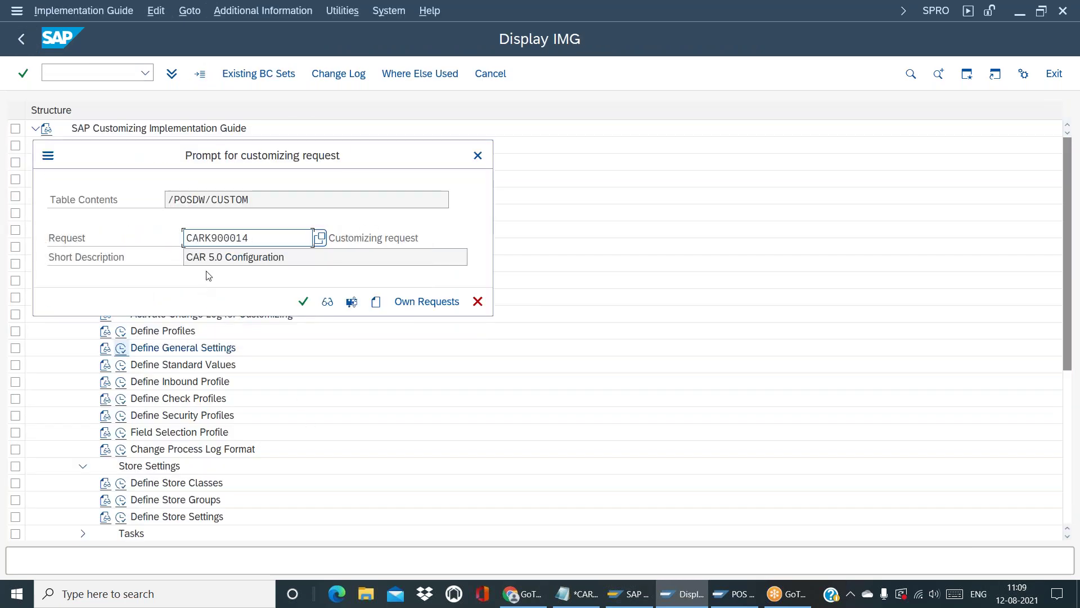
{"action": "left_click", "coordinate": [303, 302]}
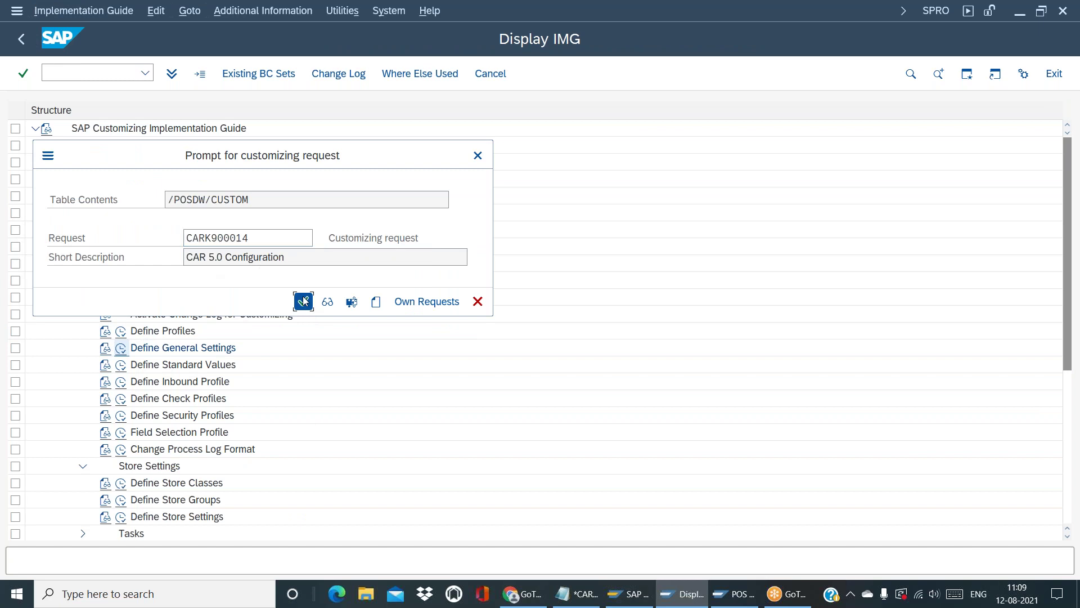
{"action": "left_click", "coordinate": [121, 516]}
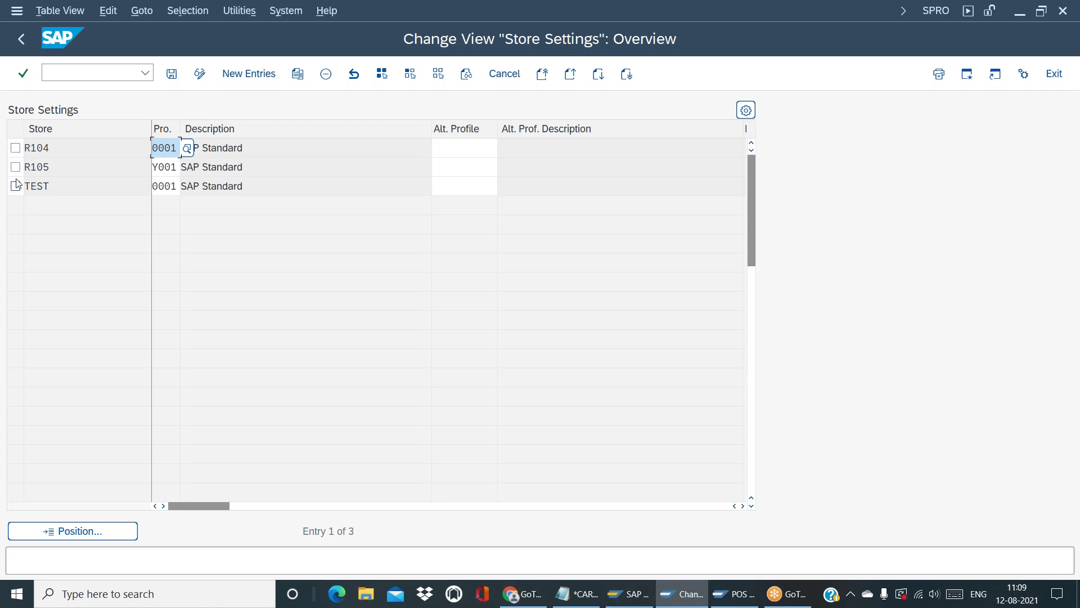
{"action": "left_click", "coordinate": [15, 167]}
{"action": "type", "text": "Y001"}
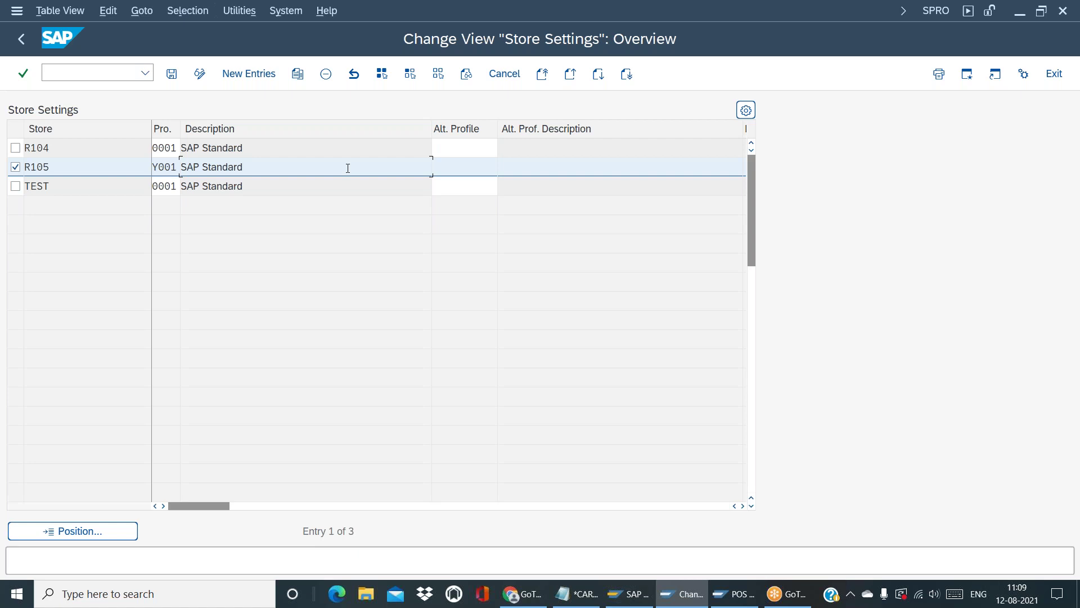
{"action": "left_click", "coordinate": [15, 167]}
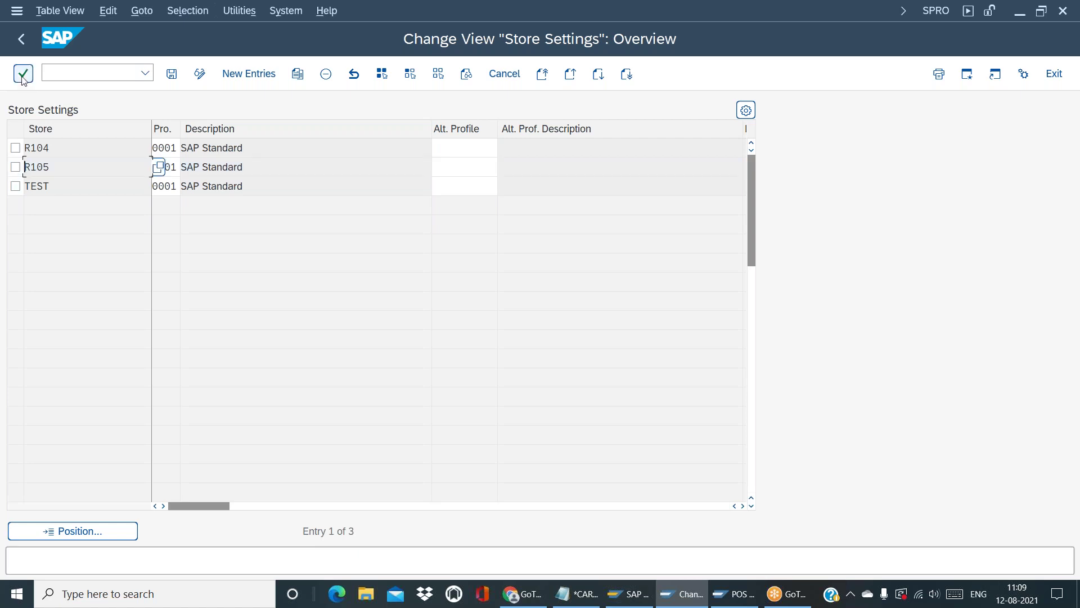
{"action": "left_click", "coordinate": [21, 43]}
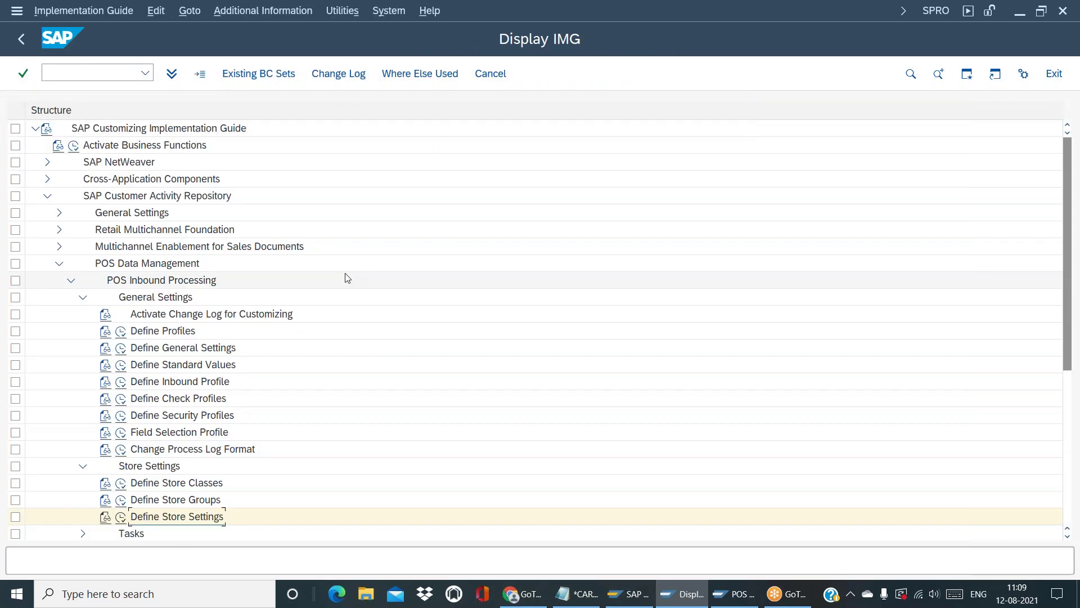
{"action": "left_click", "coordinate": [122, 350]}
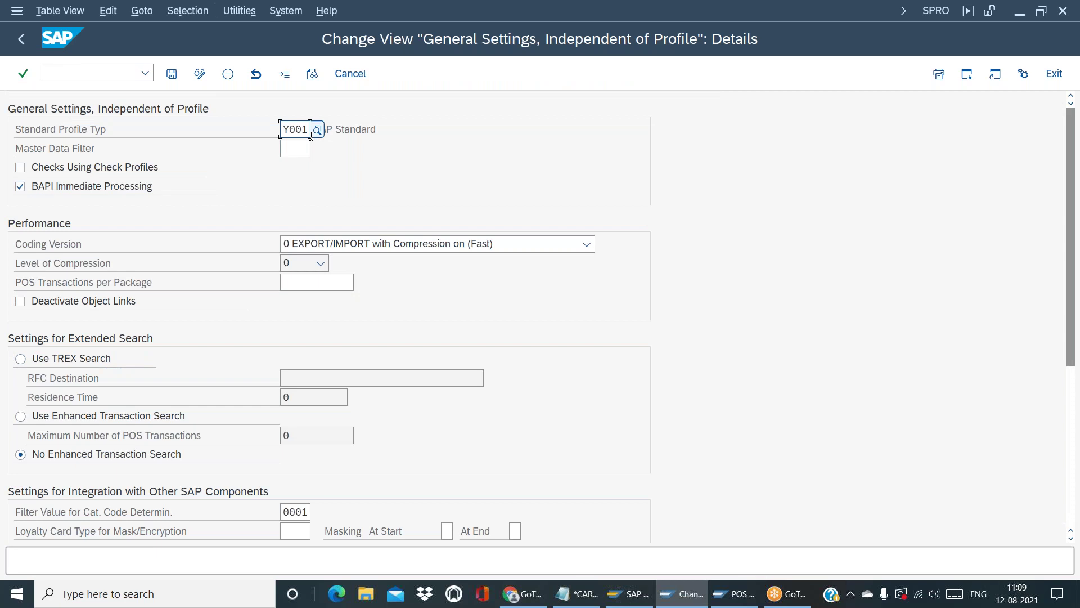
Replace Y001 with 0001 as the standard profile type and save it to the customizing request
{"action": "key", "text": "BackSpace"}
{"action": "key", "text": "BackSpace"}
{"action": "key", "text": "BackSpace"}
{"action": "key", "text": "BackSpace"}
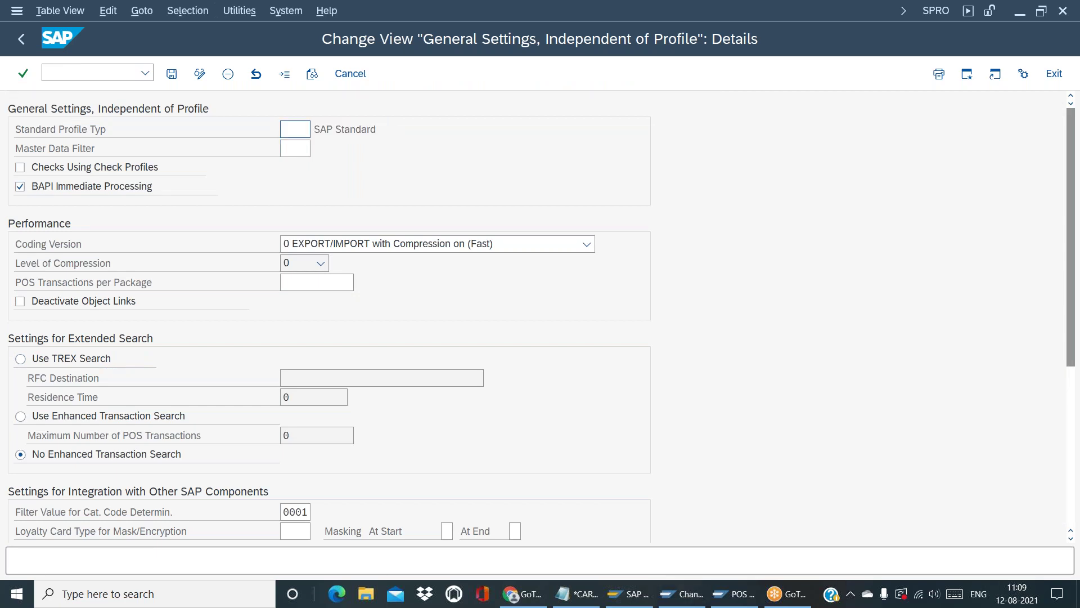
{"action": "type", "text": "0001"}
{"action": "key", "text": "Return"}
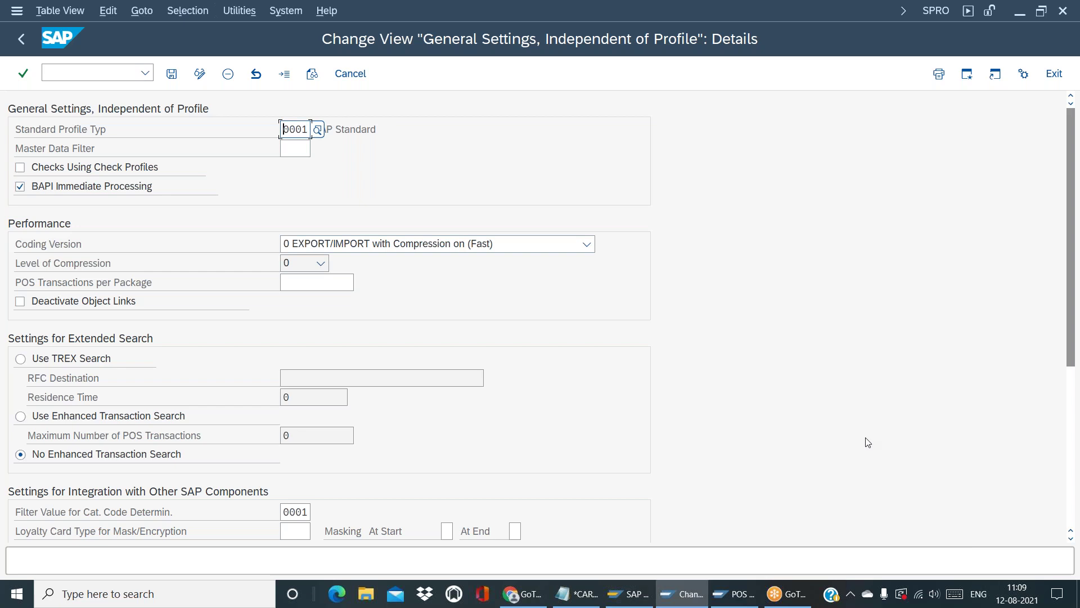
{"action": "left_click", "coordinate": [171, 74]}
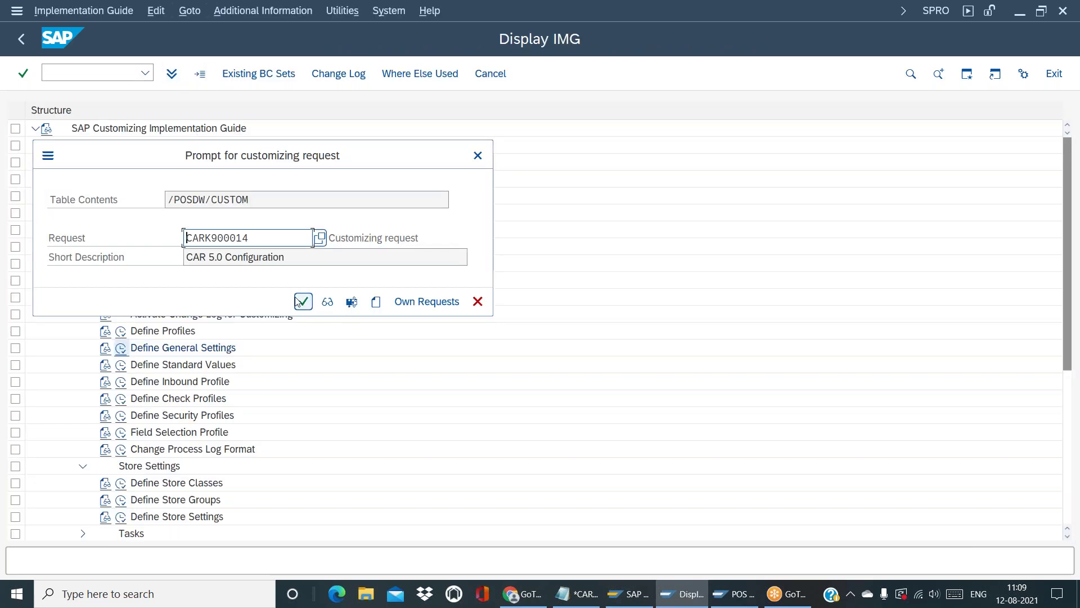
{"action": "left_click", "coordinate": [303, 302]}
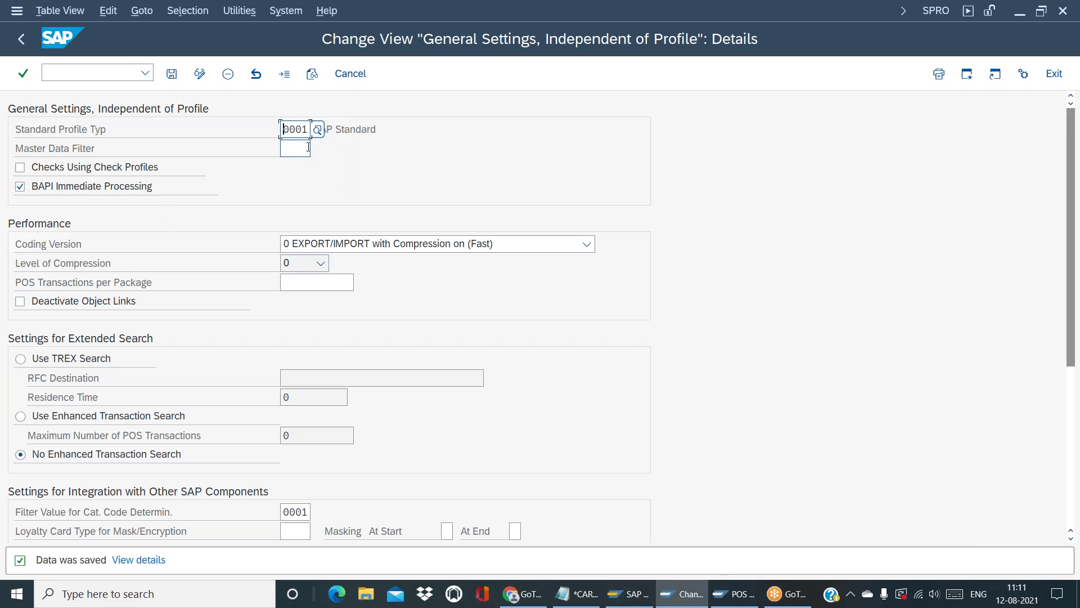
Move from the POS Workbench session back to the SAP Easy Access menu
{"action": "left_click", "coordinate": [297, 150]}
{"action": "left_click", "coordinate": [752, 599]}
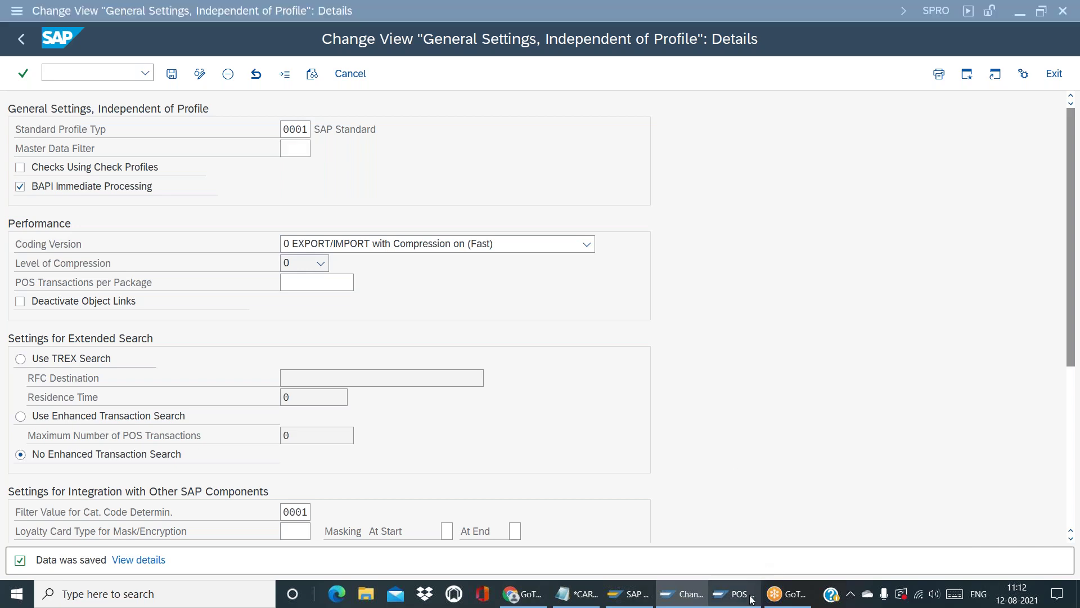
{"action": "left_click", "coordinate": [26, 44]}
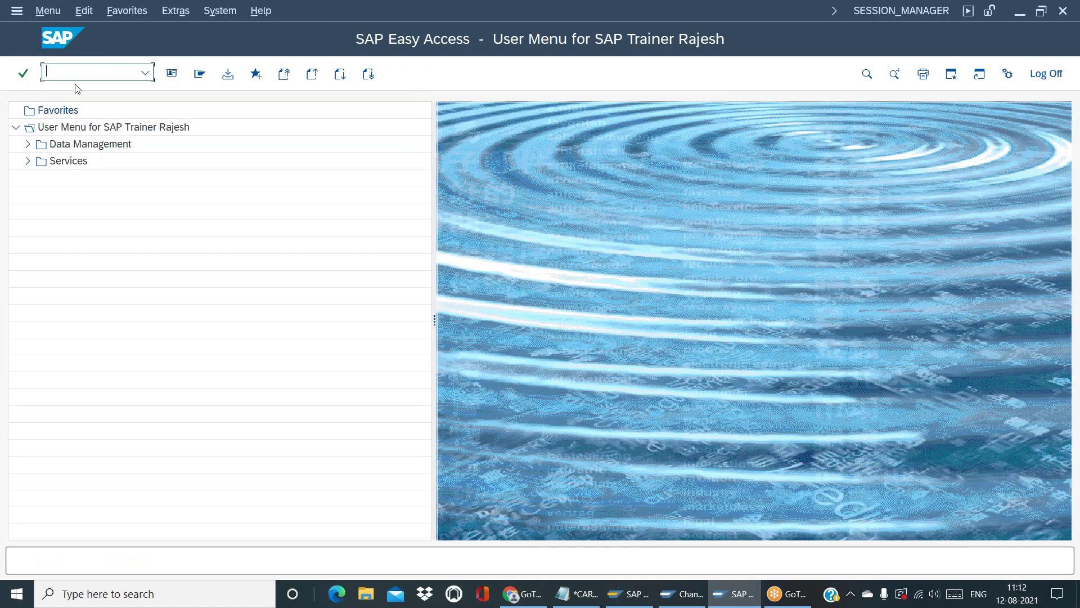
Look up table /BI0MATERIAL in the SE16 Data Browser
{"action": "type", "text": "se16"}
{"action": "key", "text": "Return"}
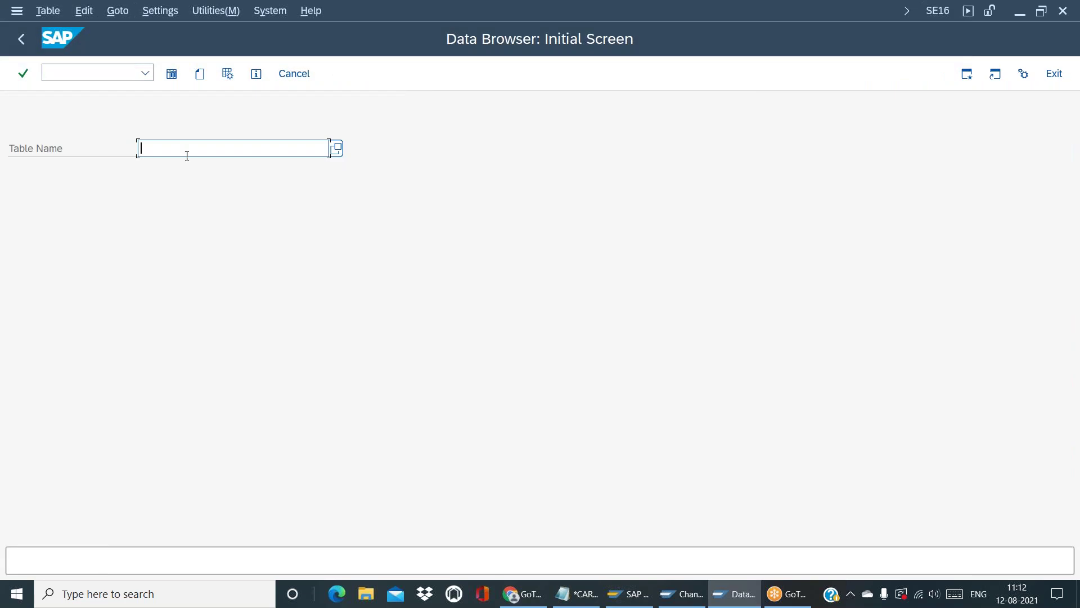
{"action": "type", "text": "/"}
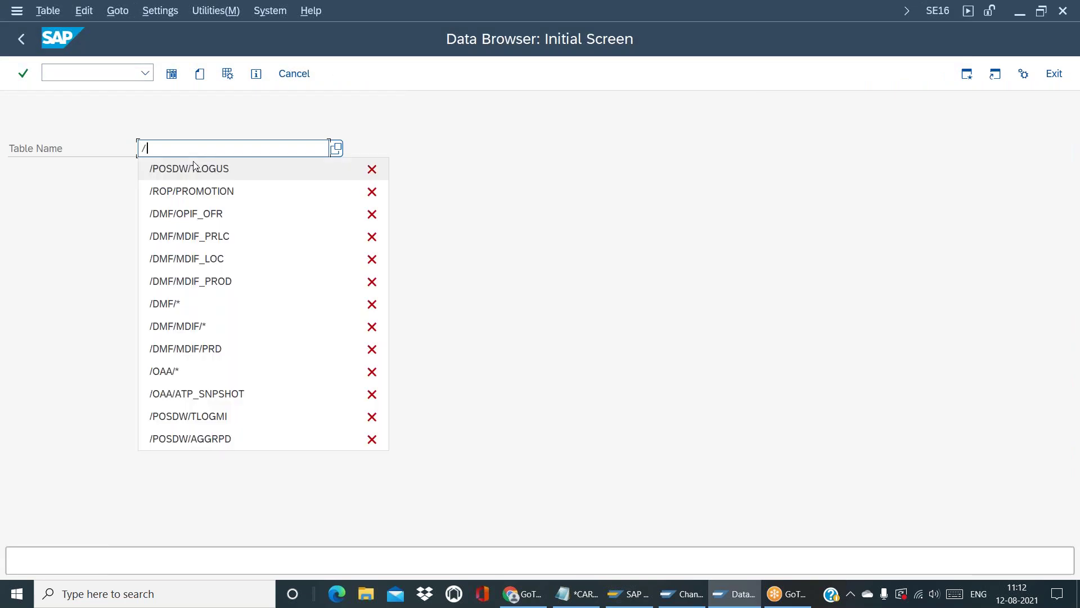
{"action": "type", "text": "B"}
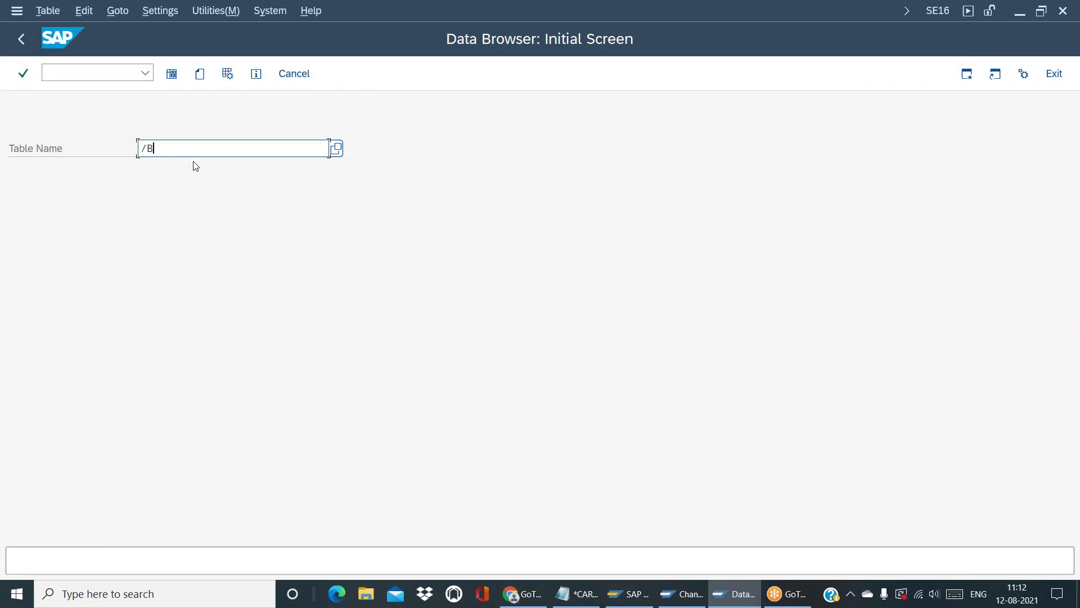
{"action": "type", "text": "I0MATERYAL"}
{"action": "key", "text": "BackSpace"}
{"action": "key", "text": "BackSpace"}
{"action": "key", "text": "BackSpace"}
{"action": "type", "text": "IAL"}
{"action": "key", "text": "Return"}
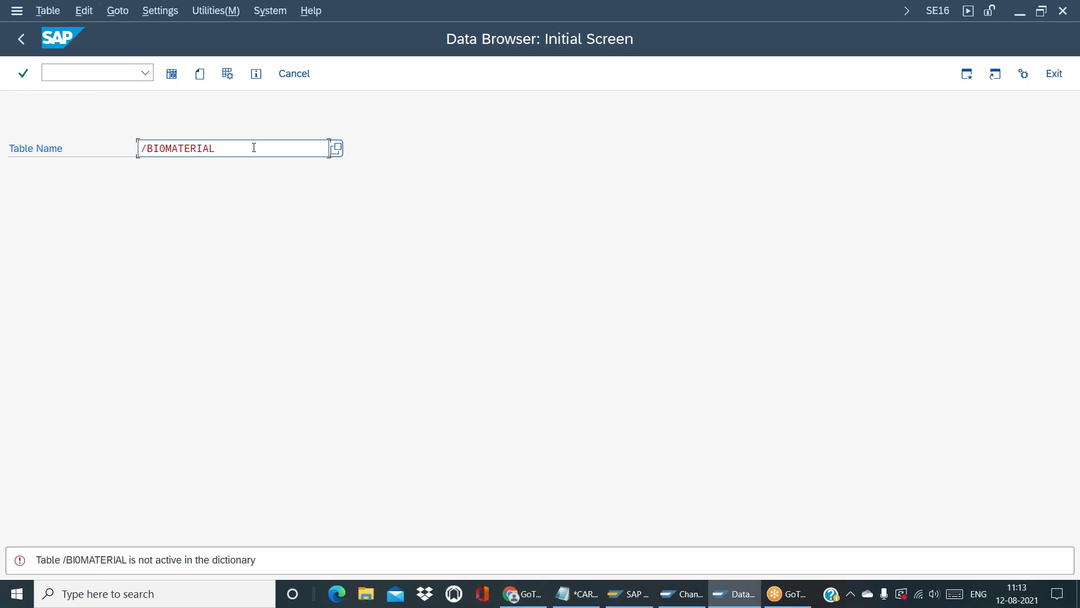
Look up table /BI0PLANT, find it inactive, and return to Easy Access
{"action": "key", "text": "BackSpace"}
{"action": "key", "text": "BackSpace"}
{"action": "key", "text": "BackSpace"}
{"action": "key", "text": "BackSpace"}
{"action": "key", "text": "BackSpace"}
{"action": "key", "text": "BackSpace"}
{"action": "key", "text": "BackSpace"}
{"action": "key", "text": "BackSpace"}
{"action": "key", "text": "BackSpace"}
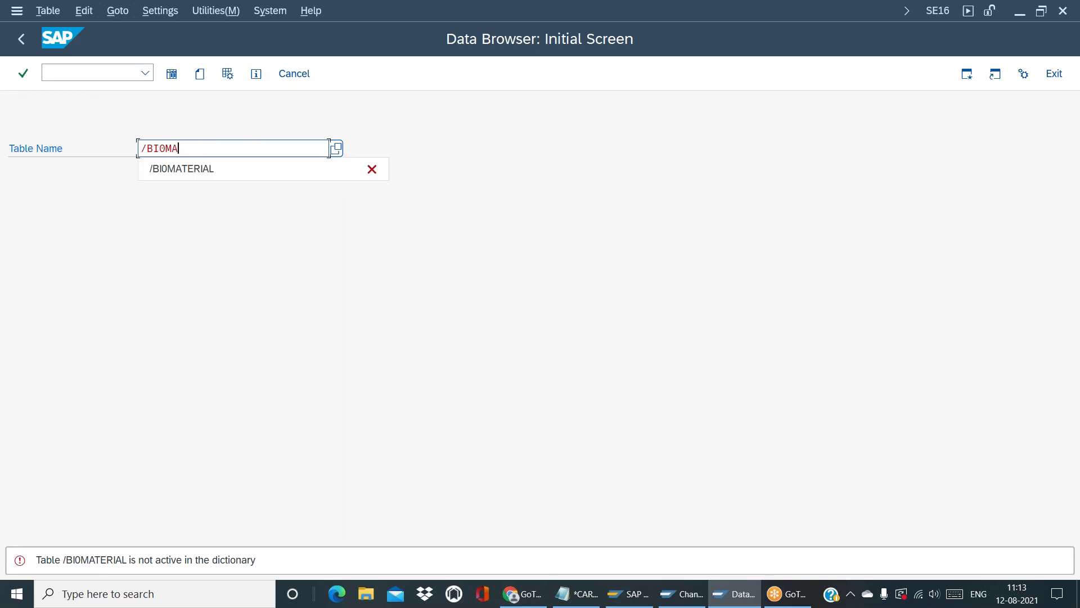
{"action": "type", "text": "0PLANT"}
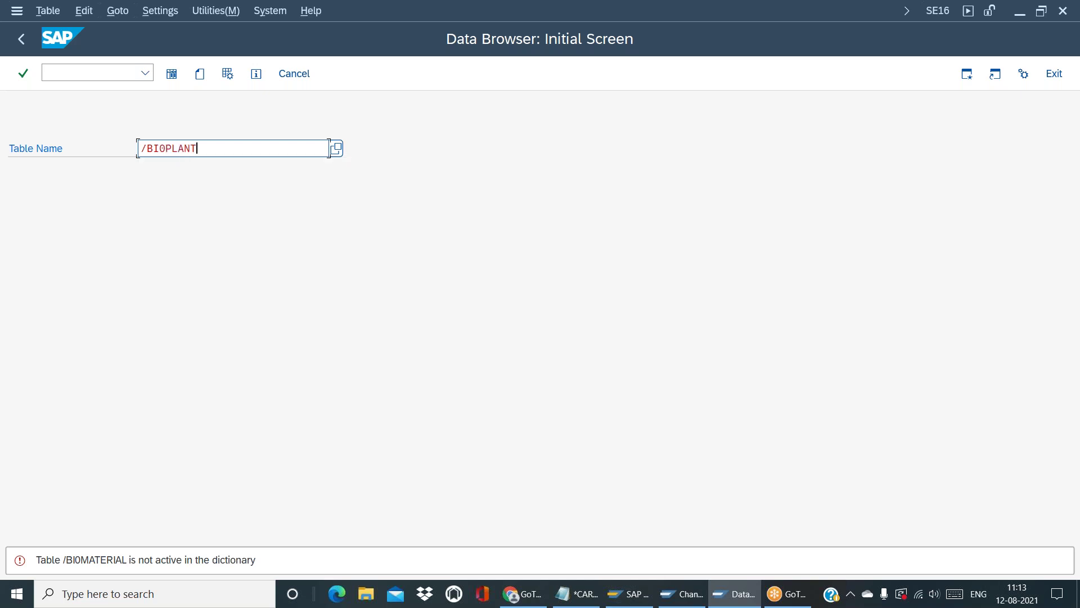
{"action": "key", "text": "Return"}
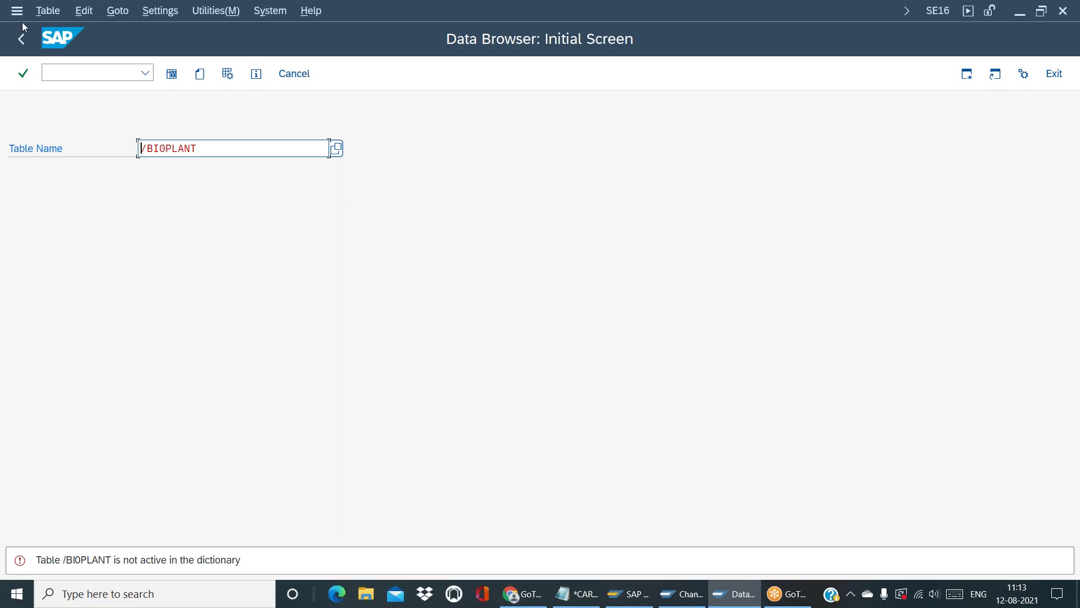
{"action": "left_click", "coordinate": [26, 42]}
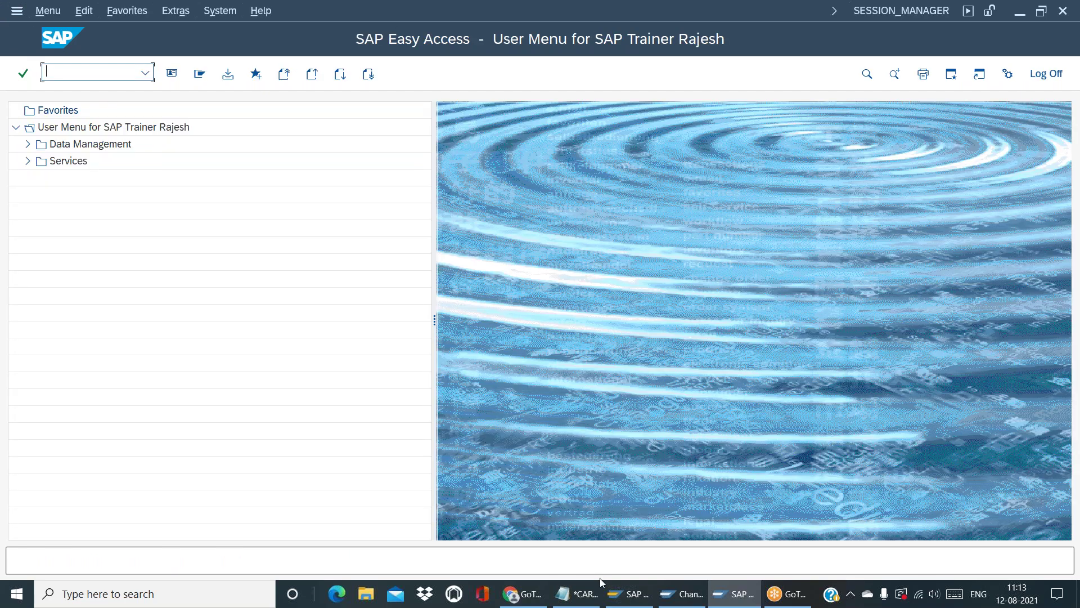
Try Master Data Filter value 0001 (BW) in General Settings, then clear it to leave it empty
{"action": "left_click", "coordinate": [682, 593]}
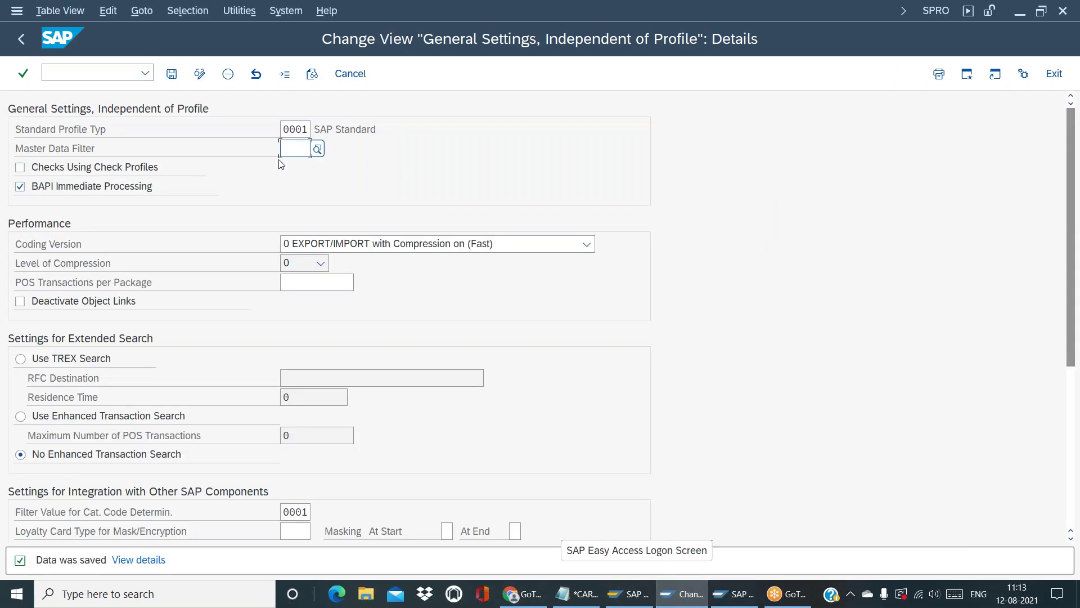
{"action": "left_click", "coordinate": [318, 149]}
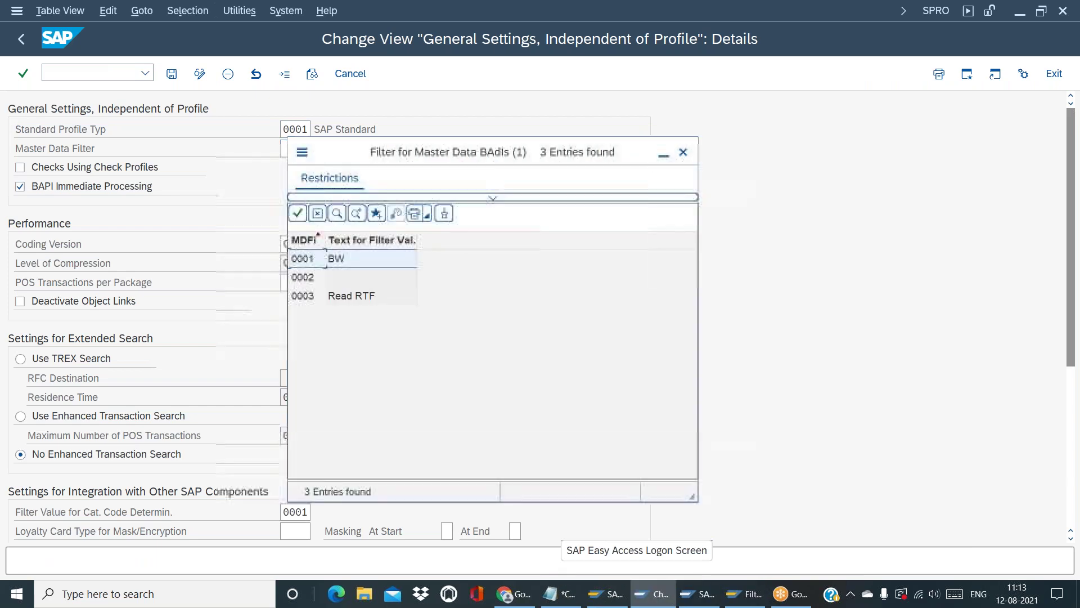
{"action": "double_click", "coordinate": [346, 262]}
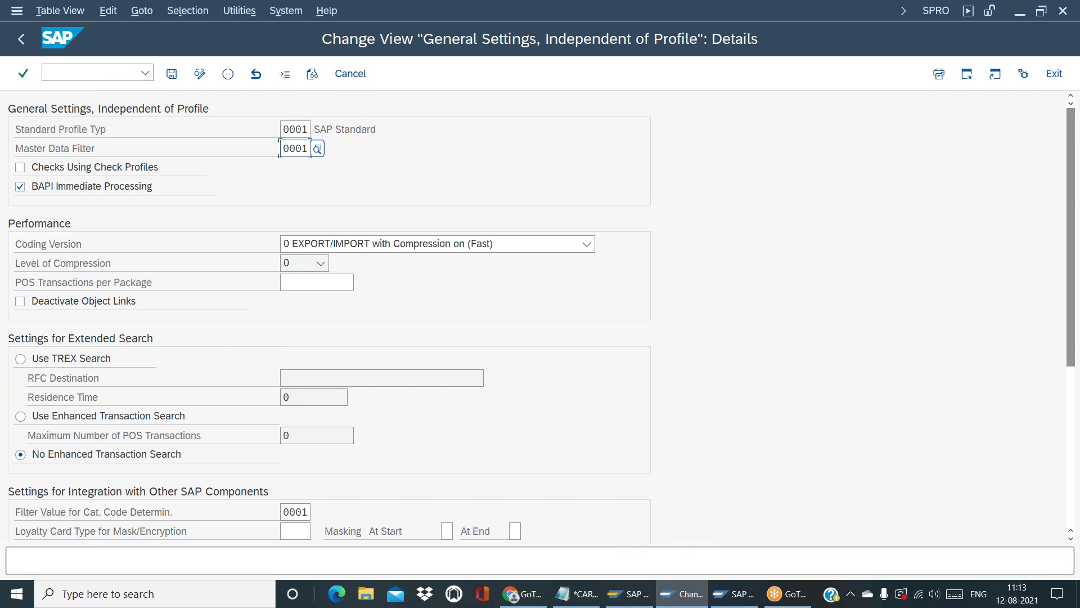
{"action": "left_click", "coordinate": [303, 148]}
{"action": "key", "text": "BackSpace"}
{"action": "key", "text": "BackSpace"}
{"action": "key", "text": "BackSpace"}
{"action": "key", "text": "BackSpace"}
{"action": "left_click", "coordinate": [323, 153]}
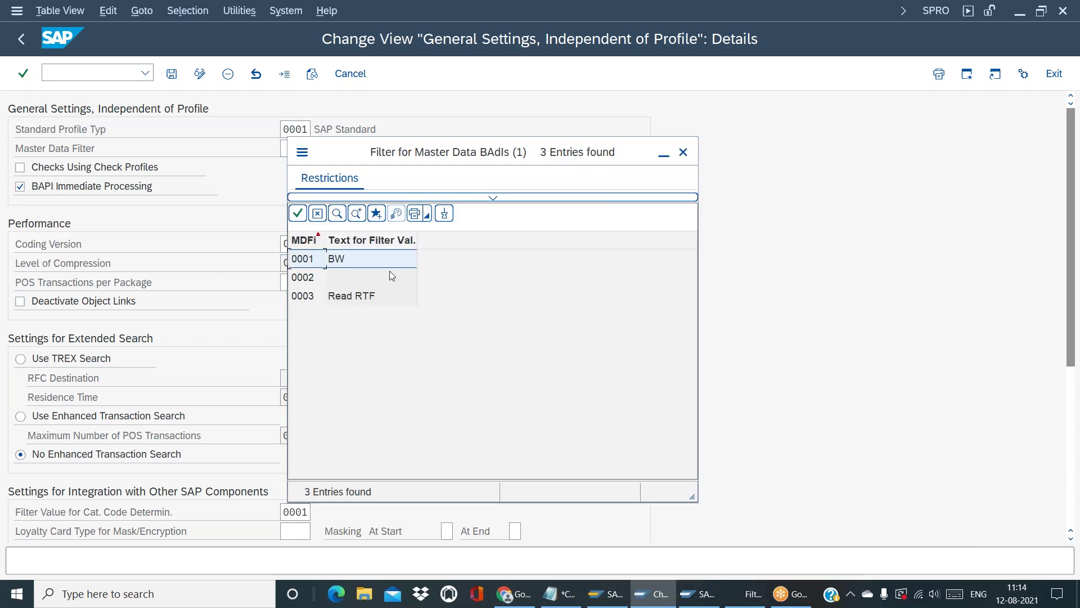
{"action": "left_click", "coordinate": [683, 152]}
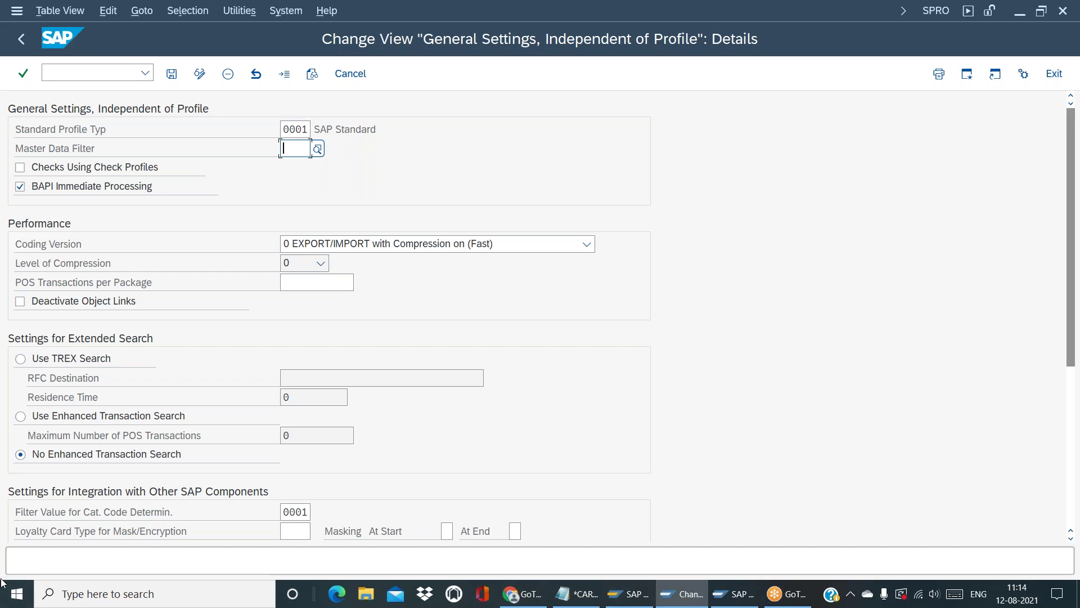
{"action": "left_click", "coordinate": [7, 601]}
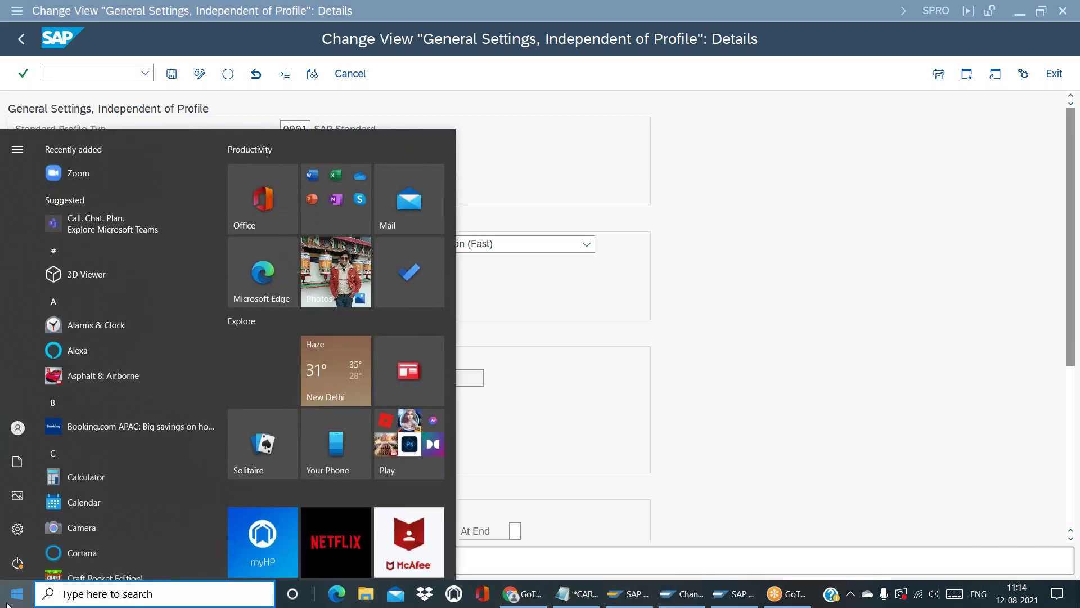
Start SAP HANA Studio from Windows search using the suggested workspace
{"action": "type", "text": "HA"}
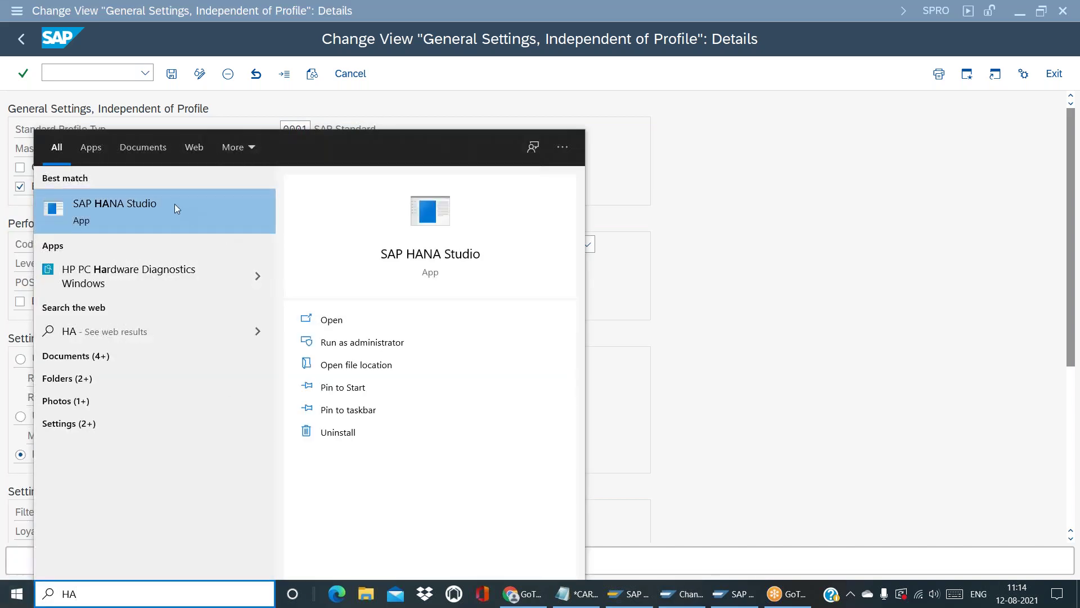
{"action": "left_click", "coordinate": [165, 200]}
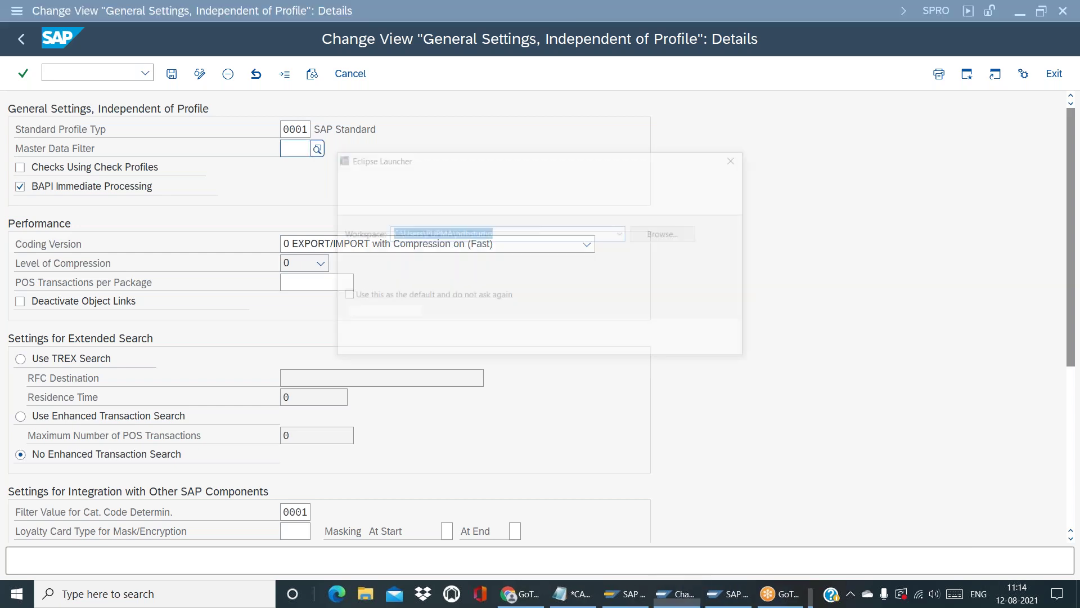
{"action": "left_click", "coordinate": [635, 340]}
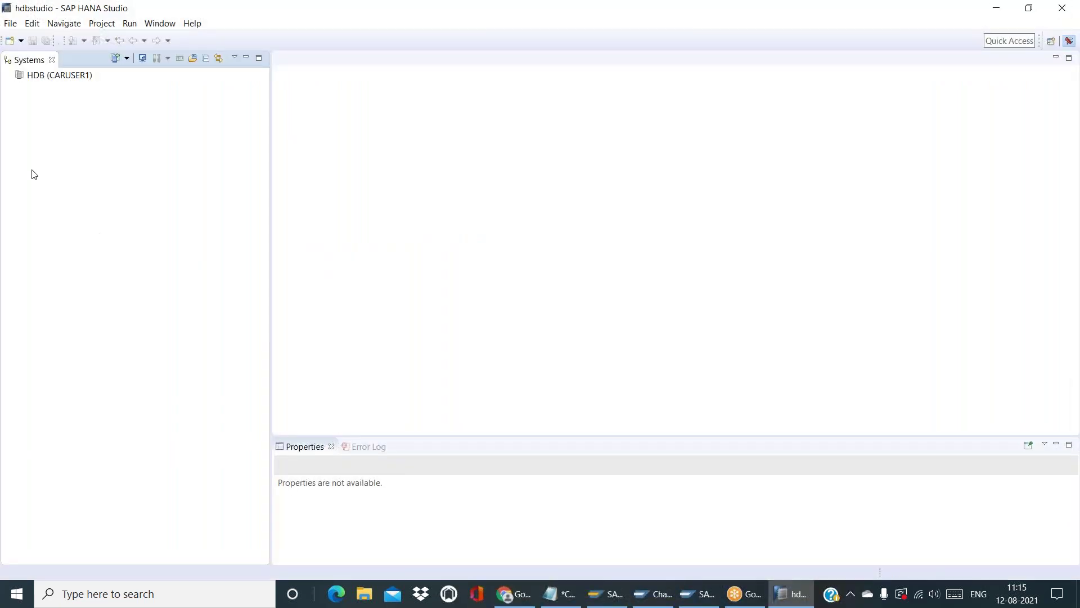
Log on to the HDB (CARUSER1) system with the database password
{"action": "double_click", "coordinate": [81, 80]}
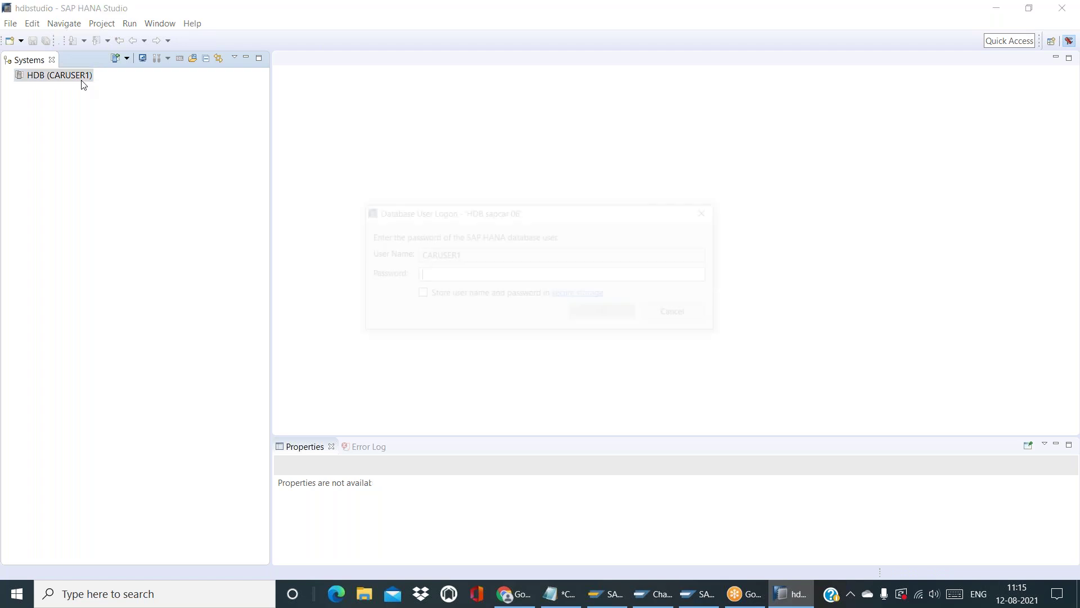
{"action": "type", "text": "•••••••••"}
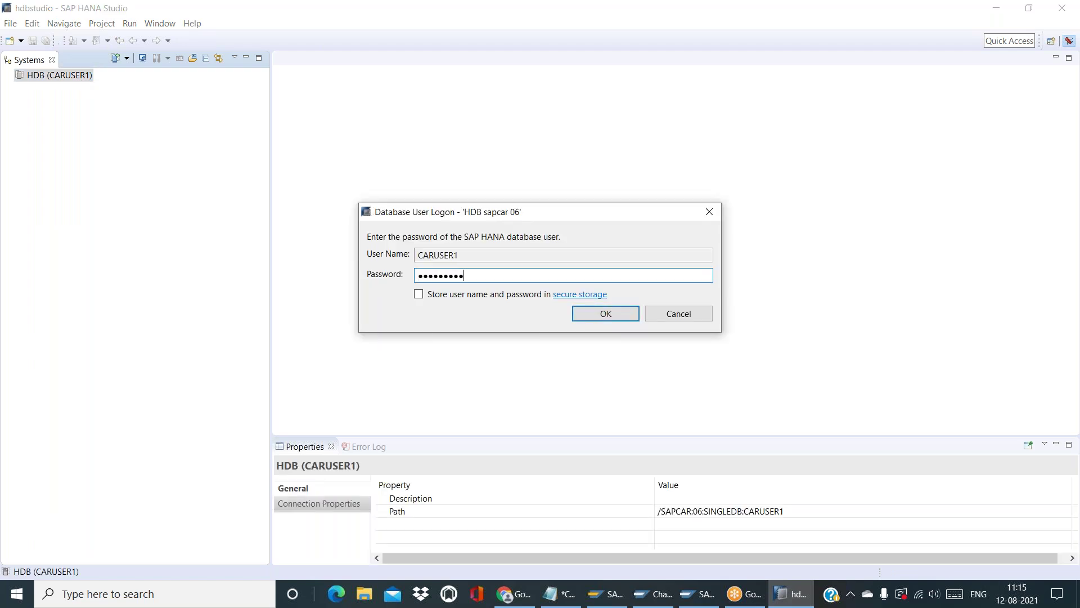
{"action": "key", "text": "Return"}
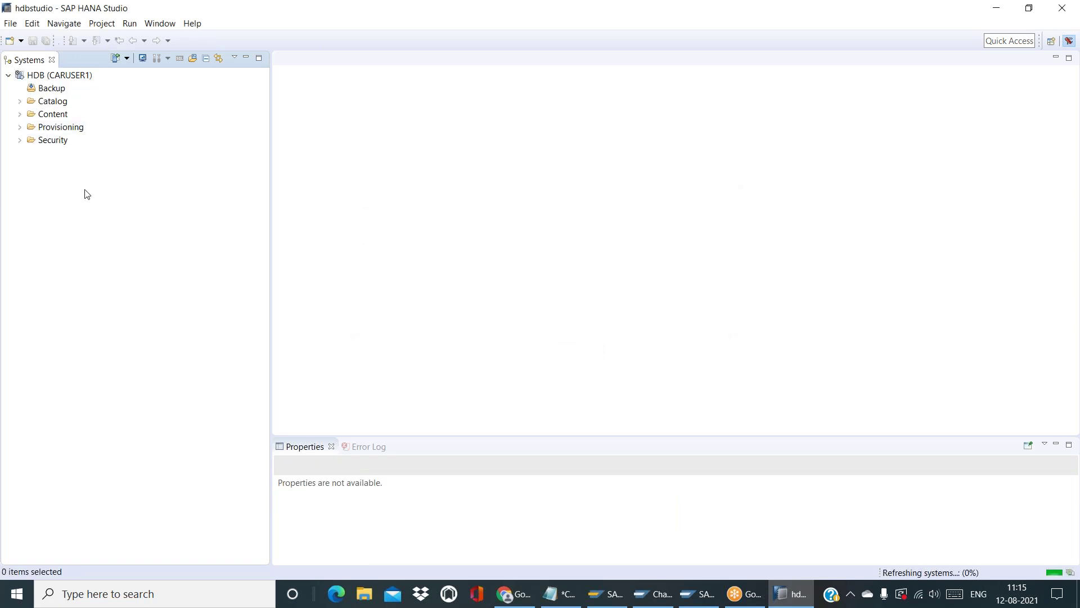
{"action": "key", "text": "alt+Tab"}
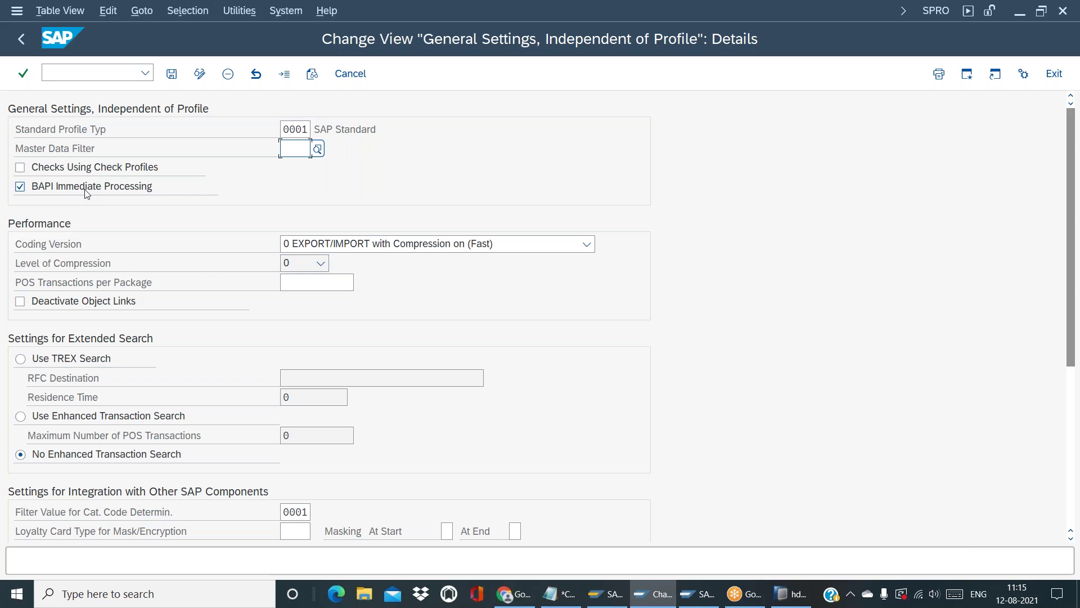
{"action": "left_click", "coordinate": [795, 602]}
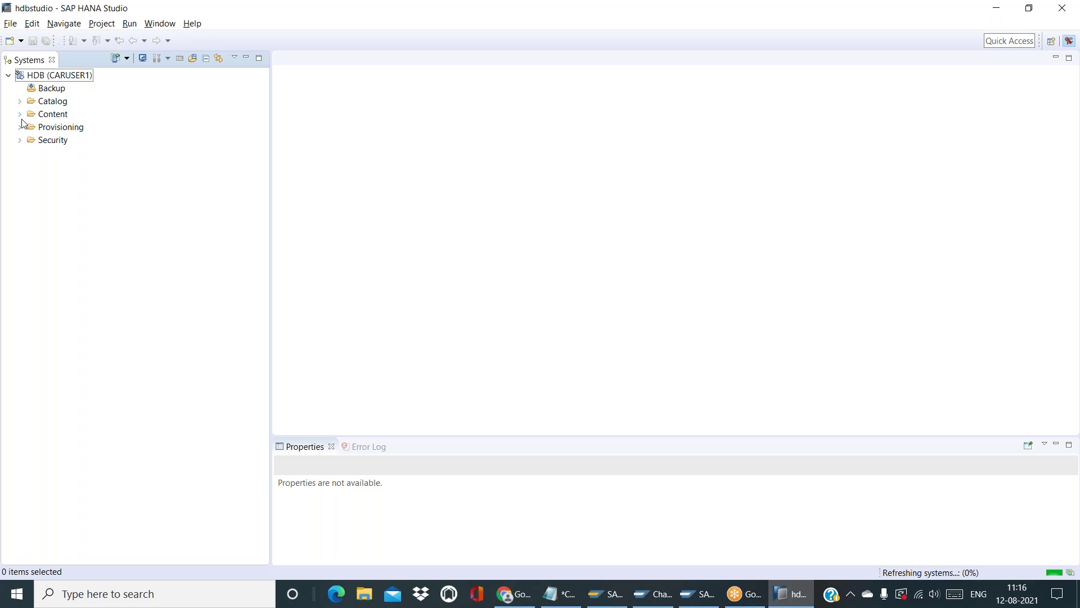
Expand Catalog > SAP_S4H > Tables and select the MARA table
{"action": "left_click", "coordinate": [20, 115]}
{"action": "left_click", "coordinate": [21, 116]}
{"action": "left_click", "coordinate": [21, 101]}
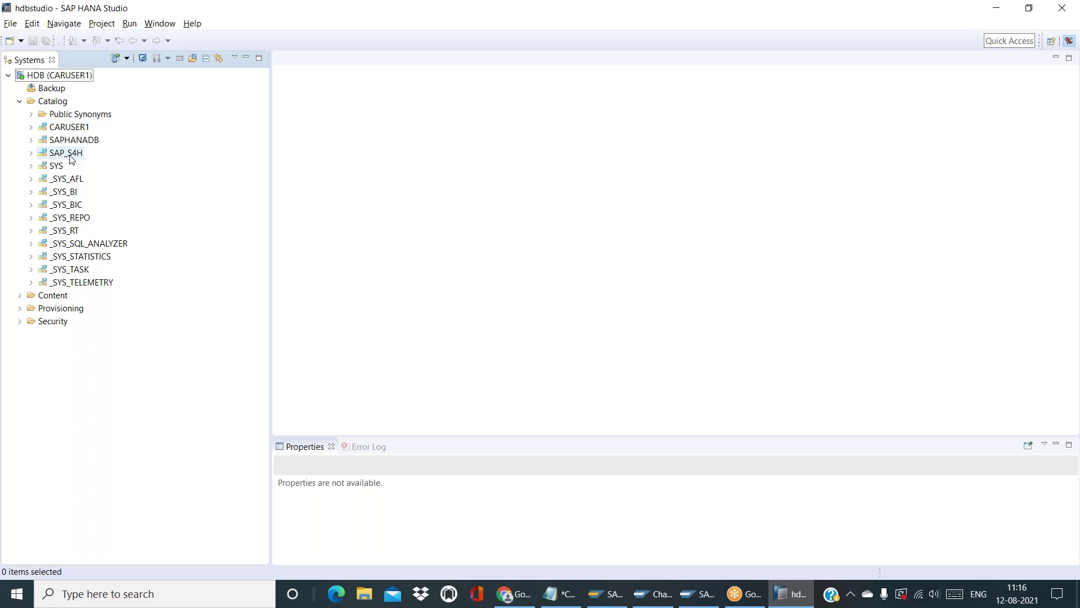
{"action": "left_click", "coordinate": [32, 156]}
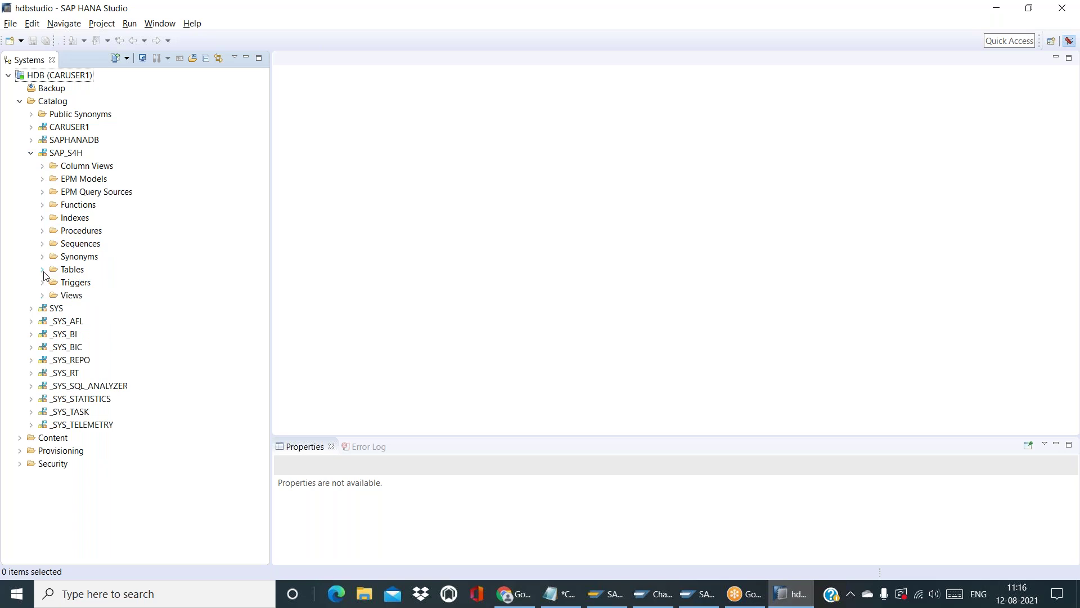
{"action": "left_click", "coordinate": [44, 271]}
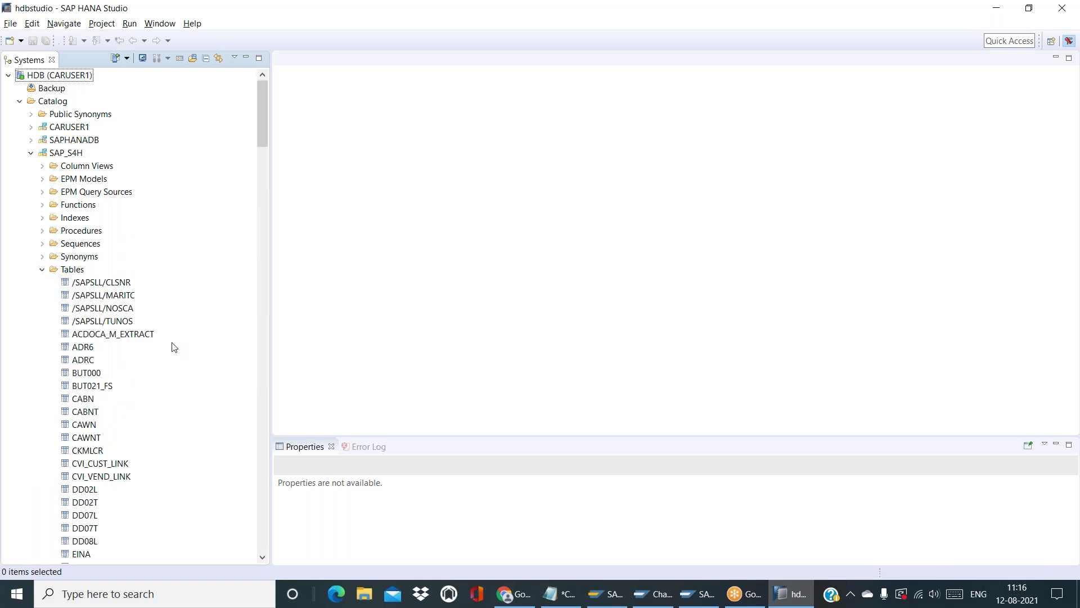
{"action": "left_click", "coordinate": [265, 315]}
{"action": "left_click", "coordinate": [266, 315]}
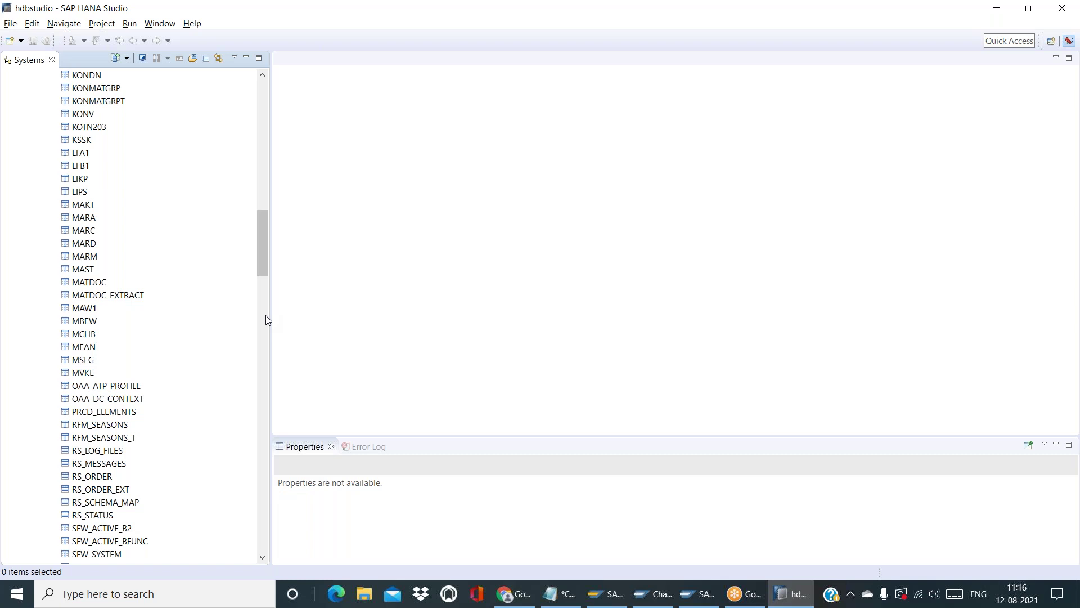
{"action": "left_click", "coordinate": [87, 219]}
Open the content of SAP_S4H.MARA and enter 433 in the raw data filter
{"action": "right_click", "coordinate": [86, 219]}
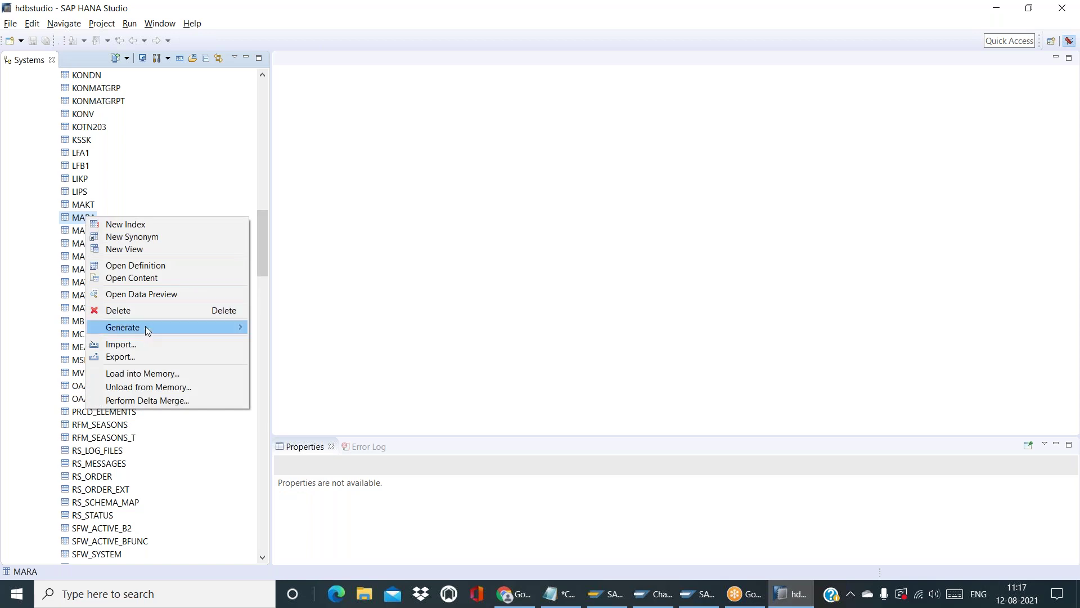
{"action": "left_click", "coordinate": [179, 291]}
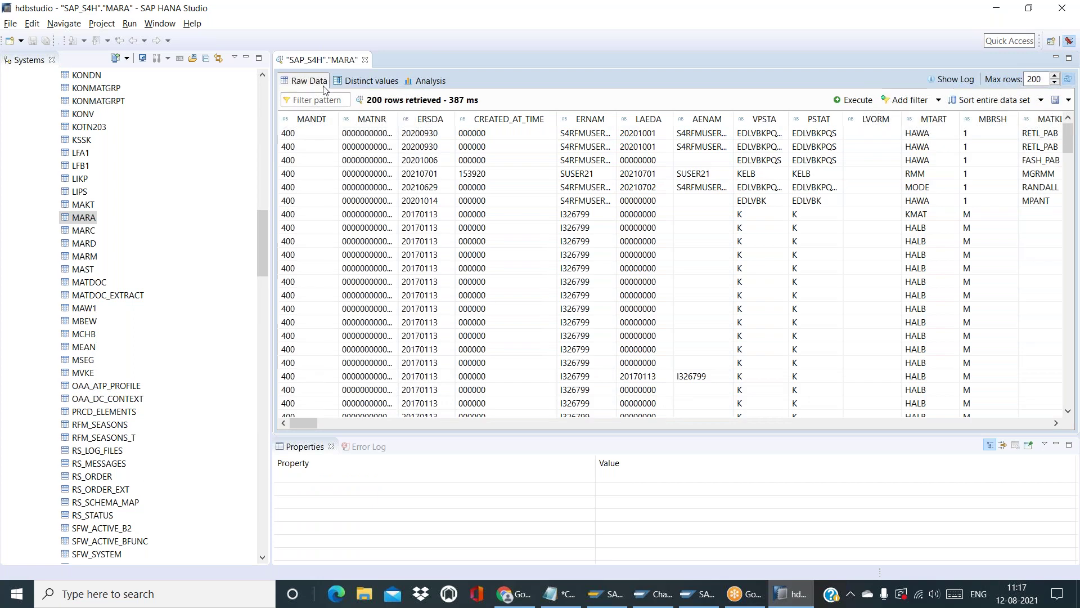
{"action": "left_click", "coordinate": [326, 102]}
{"action": "type", "text": "433"}
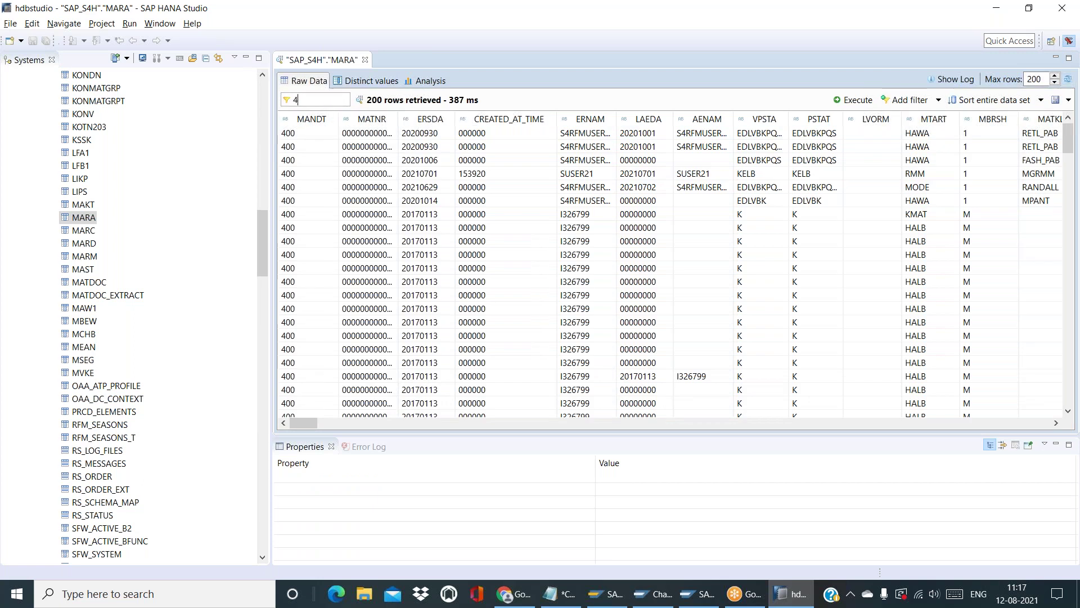